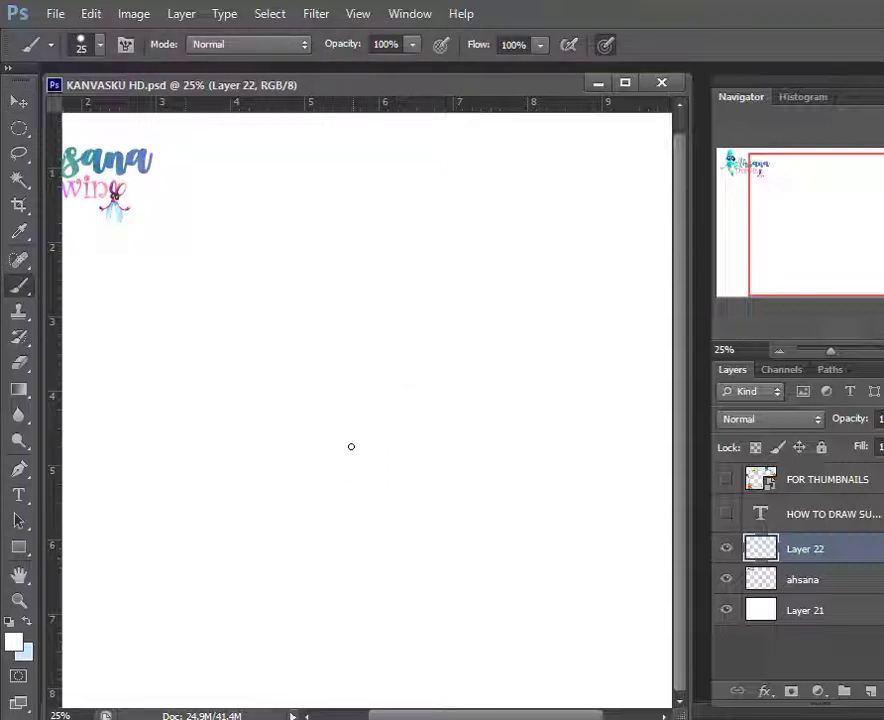
Set the foreground colour to a dark crimson and activate the Brush tool
{"action": "left_click", "coordinate": [14, 642]}
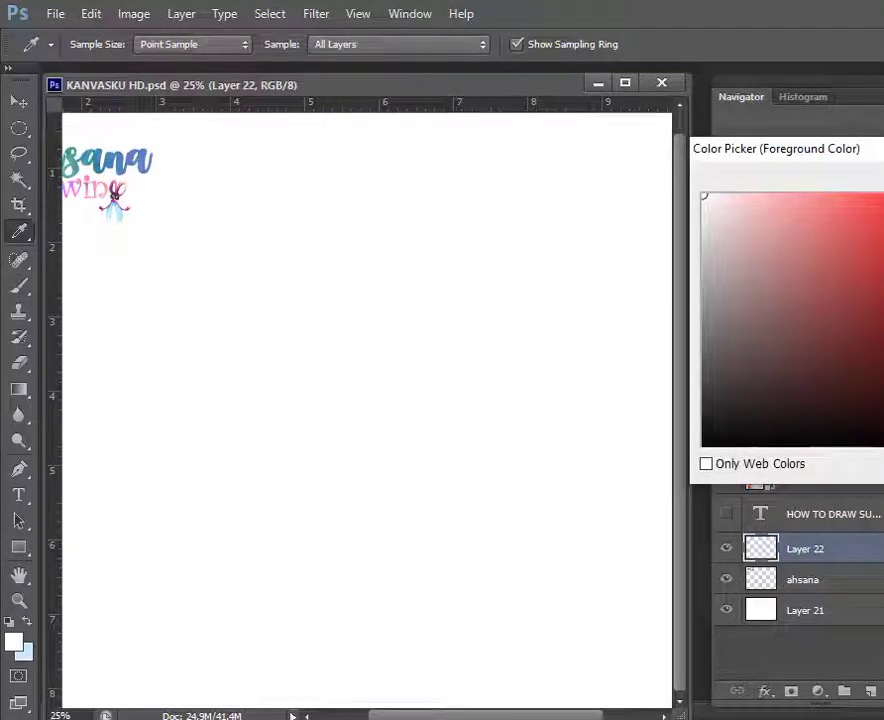
{"action": "left_click", "coordinate": [823, 339]}
{"action": "left_click", "coordinate": [878, 230]}
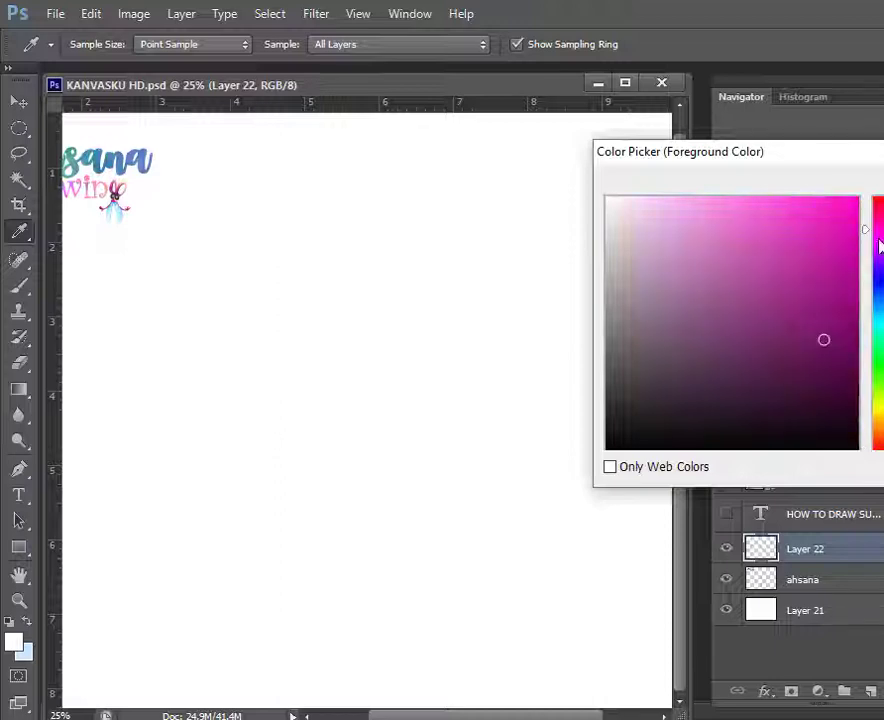
{"action": "left_click", "coordinate": [811, 331]}
{"action": "left_click", "coordinate": [797, 333]}
{"action": "left_click", "coordinate": [878, 212]}
{"action": "left_click", "coordinate": [814, 323]}
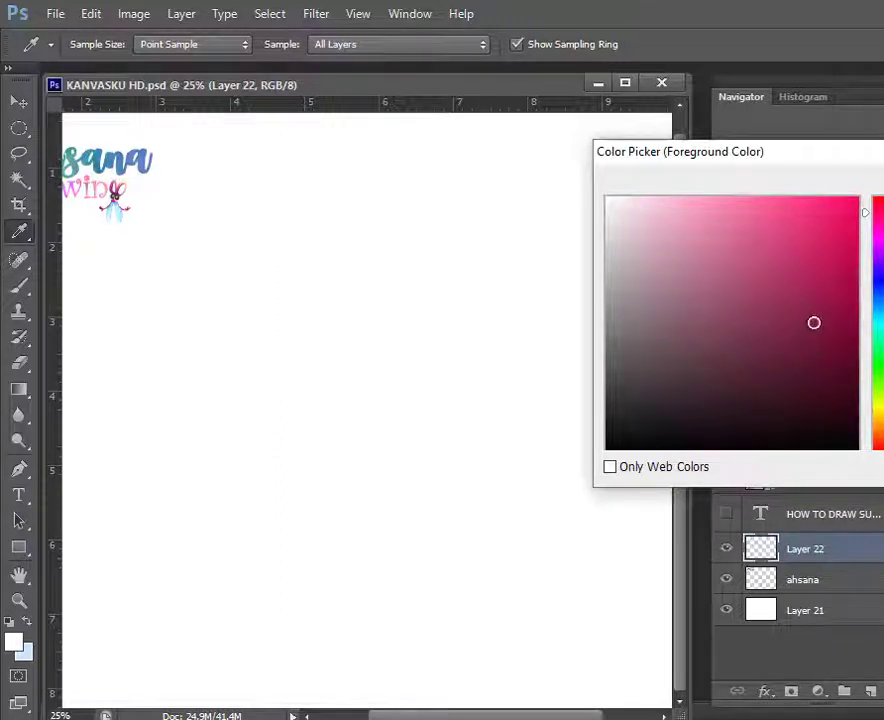
{"action": "key", "text": "Return"}
{"action": "key", "text": "b"}
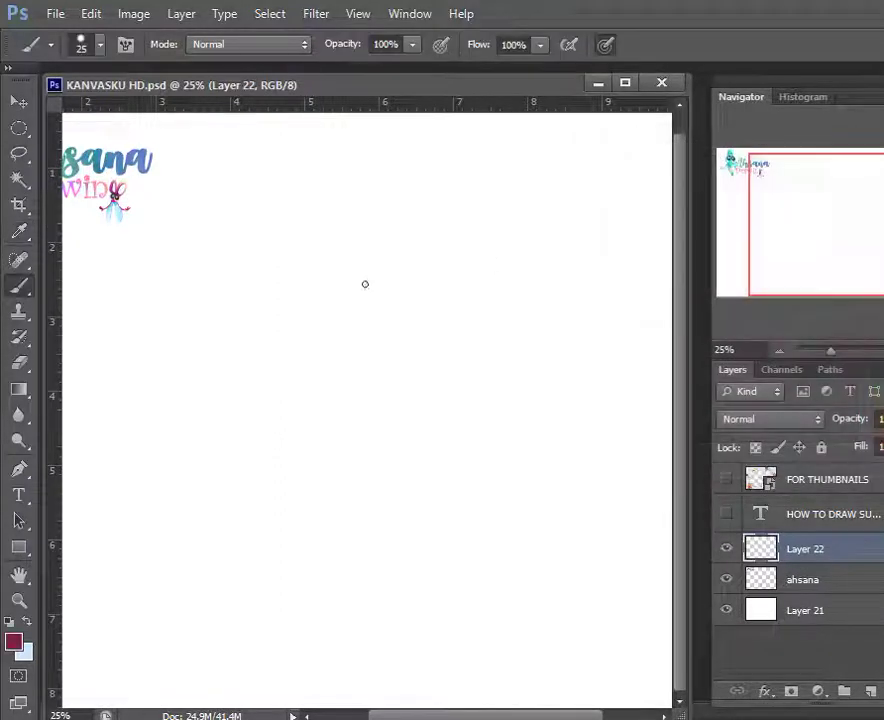
With a size 10 brush, draw the forehead tuft, curled eye socket line and spiky cheek fur on one side of the cat's face
{"action": "left_click_drag", "start_coordinate": [381, 272], "coordinate": [333, 392]}
{"action": "key", "text": "ctrl+z"}
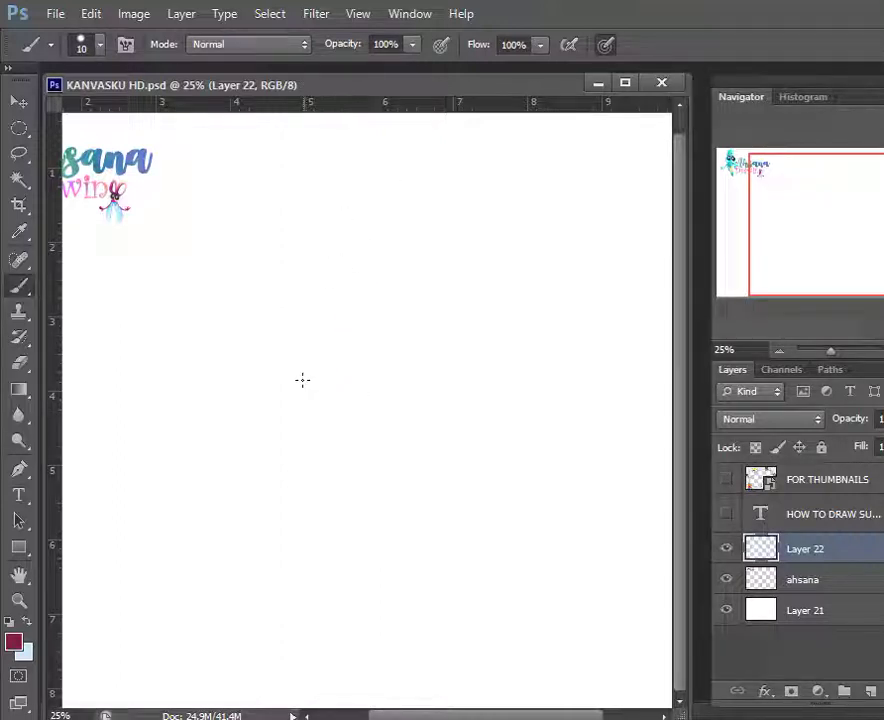
{"action": "mouse_move", "coordinate": [298, 386]}
{"action": "left_mouse_down"}
{"action": "mouse_move", "coordinate": [268, 396]}
{"action": "mouse_move", "coordinate": [288, 407]}
{"action": "mouse_move", "coordinate": [284, 396]}
{"action": "mouse_move", "coordinate": [233, 421]}
{"action": "mouse_move", "coordinate": [273, 440]}
{"action": "mouse_move", "coordinate": [220, 478]}
{"action": "left_mouse_up"}
{"action": "key", "text": "ctrl+z"}
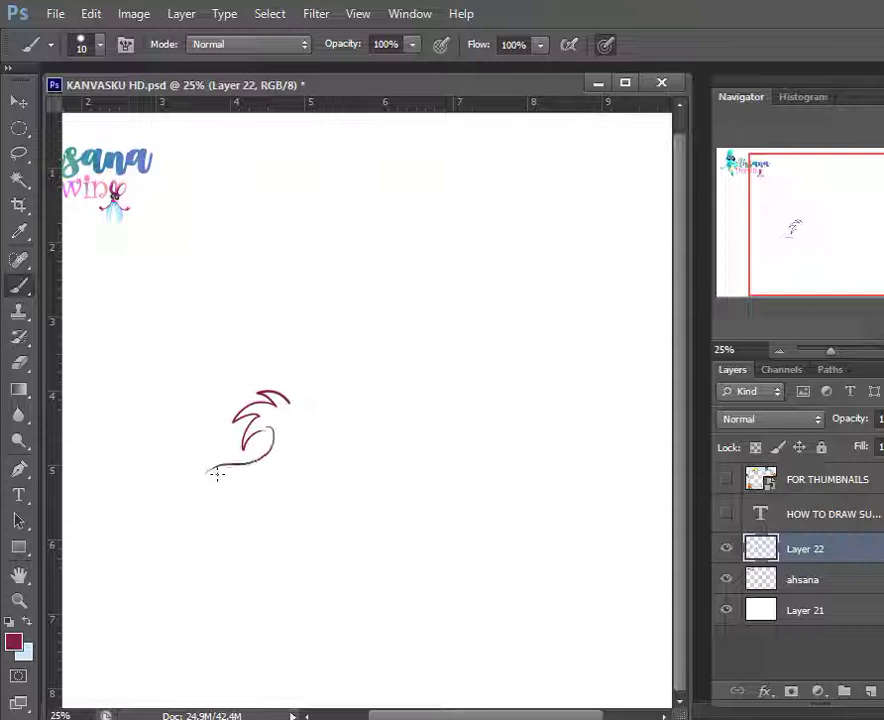
{"action": "key", "text": "ctrl+z"}
{"action": "mouse_move", "coordinate": [268, 434]}
{"action": "left_mouse_down"}
{"action": "mouse_move", "coordinate": [257, 469]}
{"action": "mouse_move", "coordinate": [223, 461]}
{"action": "mouse_move", "coordinate": [238, 475]}
{"action": "mouse_move", "coordinate": [228, 471]}
{"action": "mouse_move", "coordinate": [214, 488]}
{"action": "mouse_move", "coordinate": [220, 525]}
{"action": "mouse_move", "coordinate": [226, 500]}
{"action": "mouse_move", "coordinate": [253, 523]}
{"action": "left_mouse_up"}
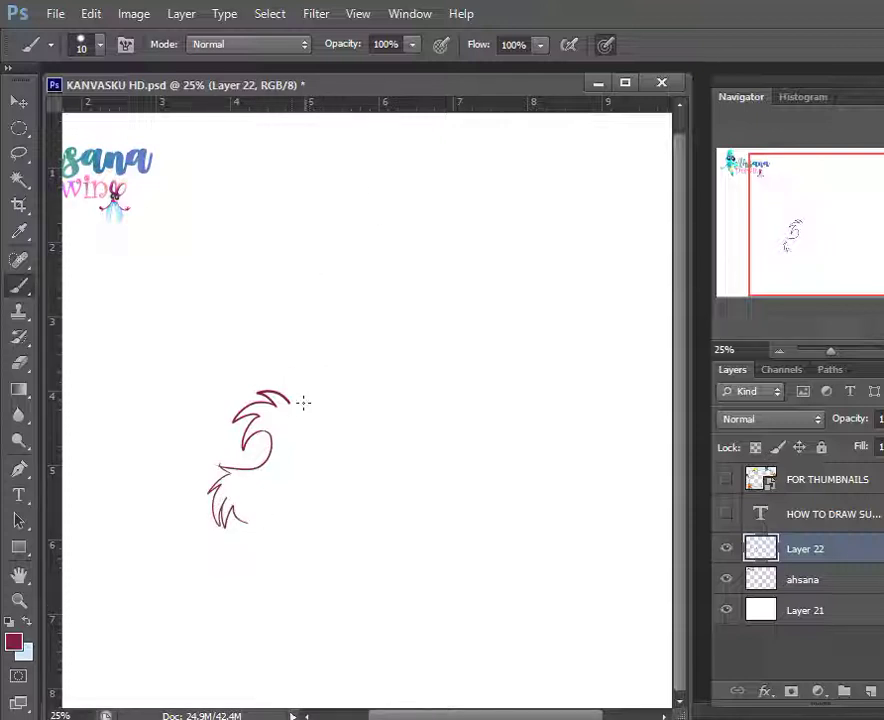
Extend the head outline with a second forehead tuft, the other curved eye socket line and the opposite cheek fur
{"action": "mouse_move", "coordinate": [296, 401]}
{"action": "left_mouse_down"}
{"action": "mouse_move", "coordinate": [324, 368]}
{"action": "mouse_move", "coordinate": [322, 389]}
{"action": "mouse_move", "coordinate": [332, 394]}
{"action": "mouse_move", "coordinate": [363, 371]}
{"action": "mouse_move", "coordinate": [350, 397]}
{"action": "mouse_move", "coordinate": [373, 385]}
{"action": "mouse_move", "coordinate": [344, 409]}
{"action": "mouse_move", "coordinate": [392, 406]}
{"action": "mouse_move", "coordinate": [347, 411]}
{"action": "mouse_move", "coordinate": [349, 422]}
{"action": "left_mouse_up"}
{"action": "key", "text": "ctrl+z"}
{"action": "key", "text": "ctrl+z"}
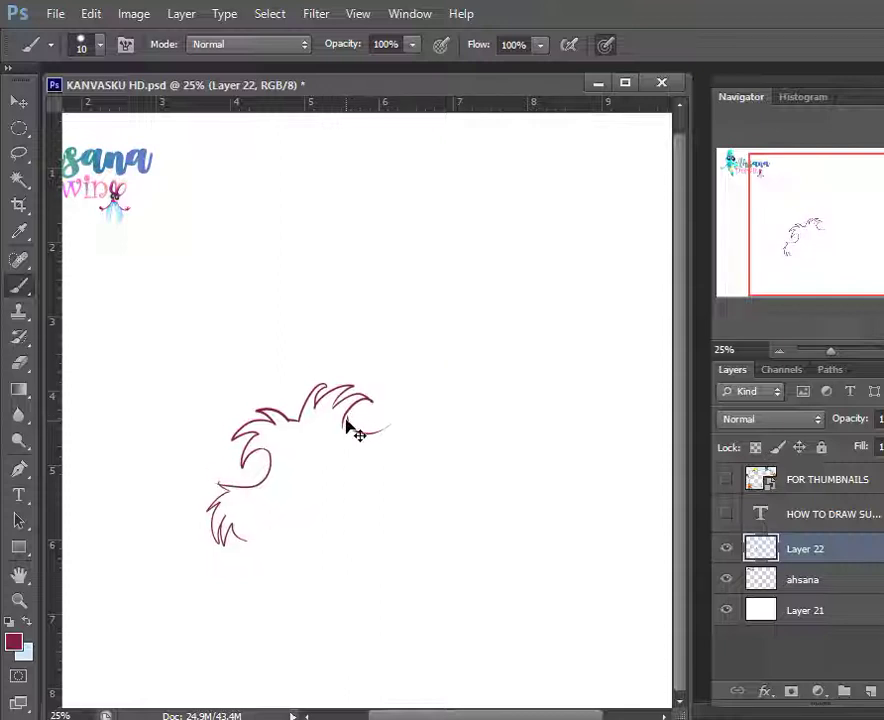
{"action": "key", "text": "ctrl+z"}
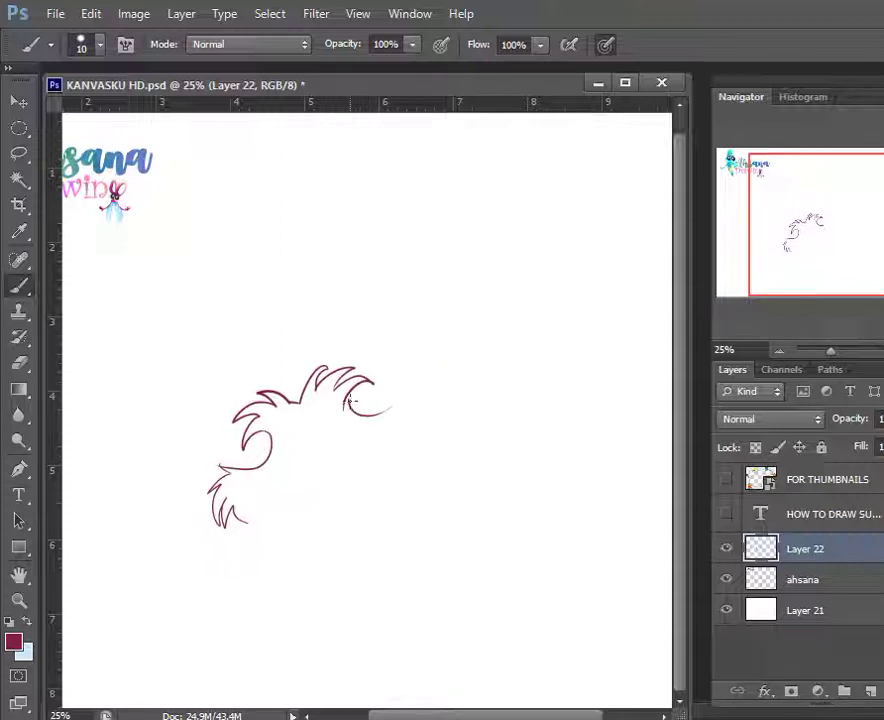
{"action": "key", "text": "ctrl+z"}
{"action": "mouse_move", "coordinate": [346, 398]}
{"action": "left_mouse_down"}
{"action": "mouse_move", "coordinate": [397, 388]}
{"action": "mouse_move", "coordinate": [381, 395]}
{"action": "mouse_move", "coordinate": [427, 406]}
{"action": "left_mouse_up"}
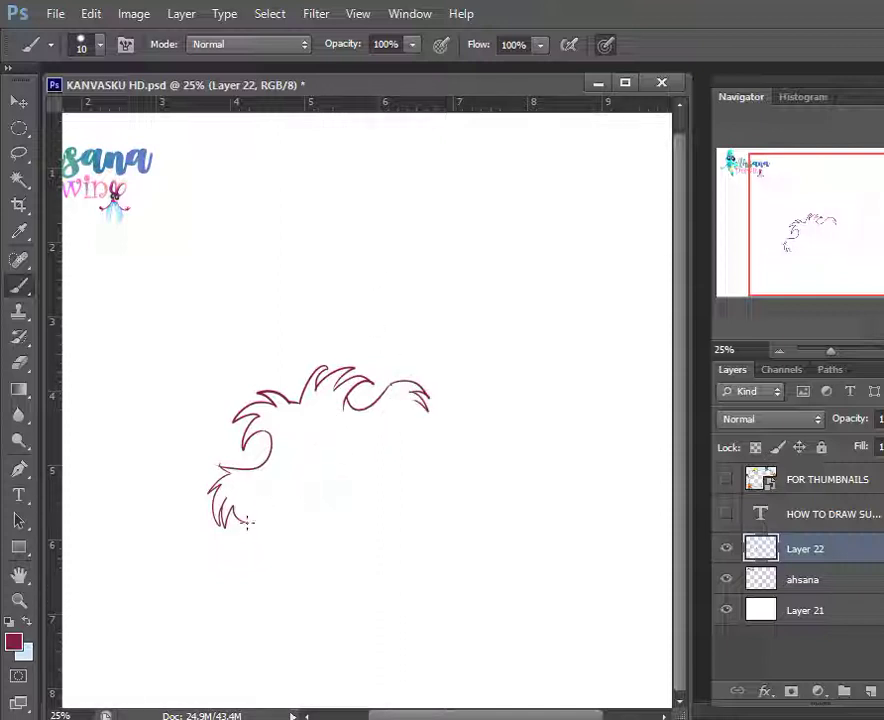
Outline the muzzle with a curved jaw line and an upper line between the cheeks, with a small round nose midway
{"action": "left_click_drag", "start_coordinate": [246, 523], "coordinate": [414, 458]}
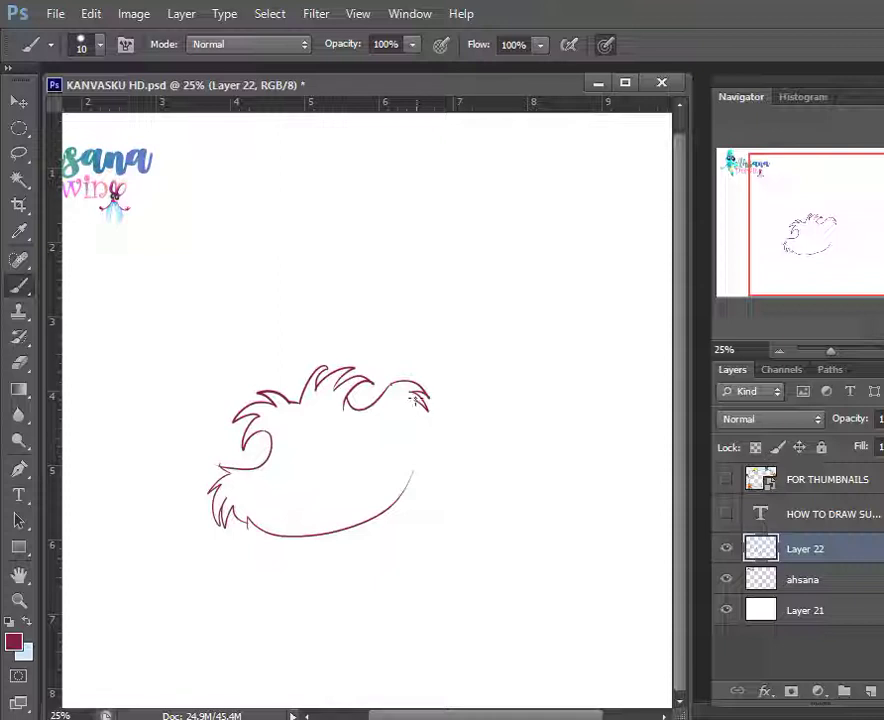
{"action": "left_click_drag", "start_coordinate": [426, 402], "coordinate": [414, 478]}
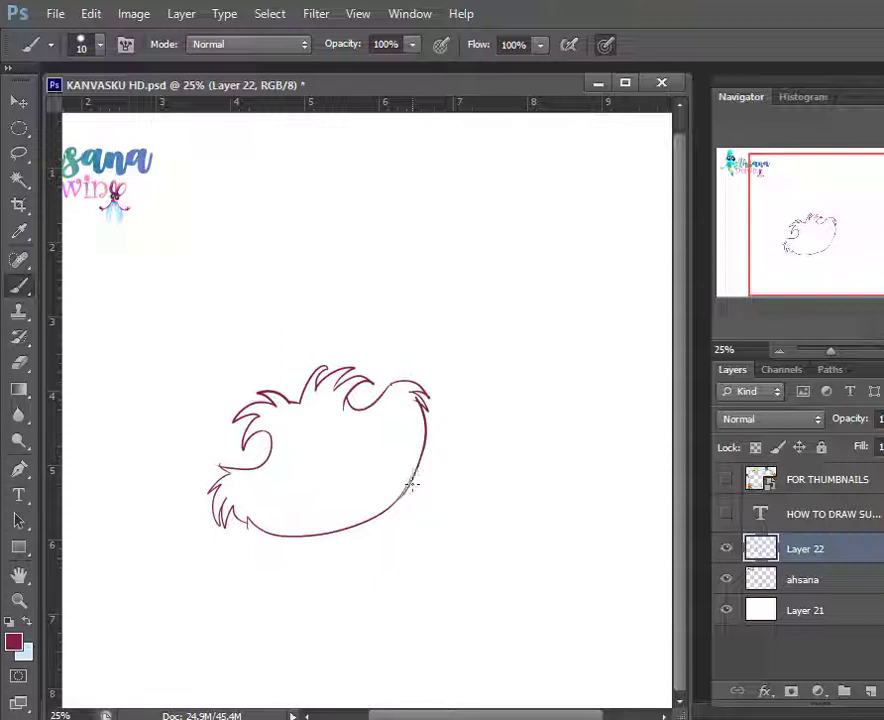
{"action": "mouse_move", "coordinate": [248, 520]}
{"action": "left_mouse_down"}
{"action": "mouse_move", "coordinate": [253, 486]}
{"action": "mouse_move", "coordinate": [290, 468]}
{"action": "left_mouse_up"}
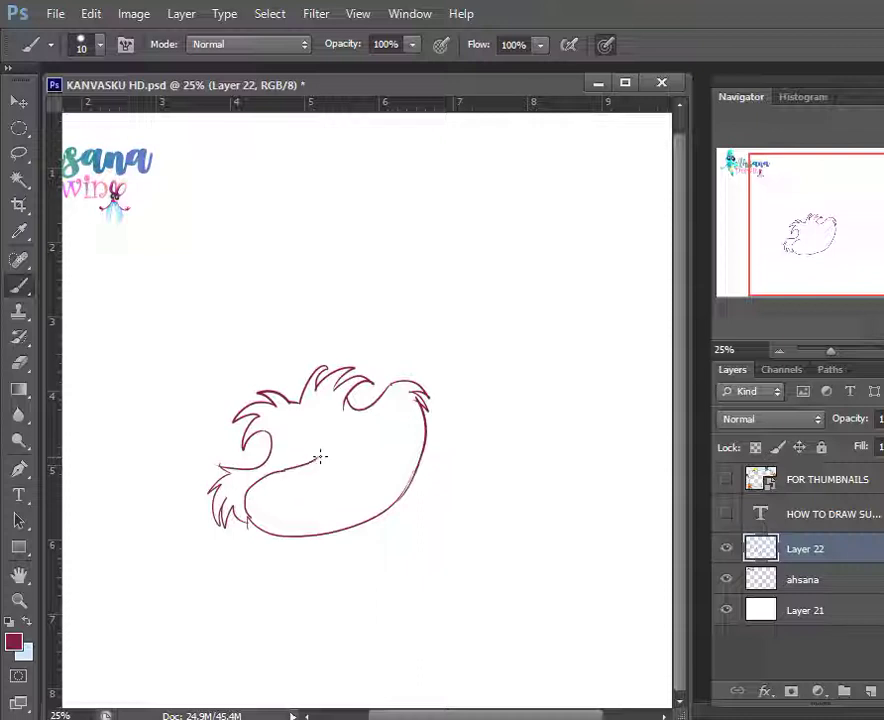
{"action": "key", "text": "e"}
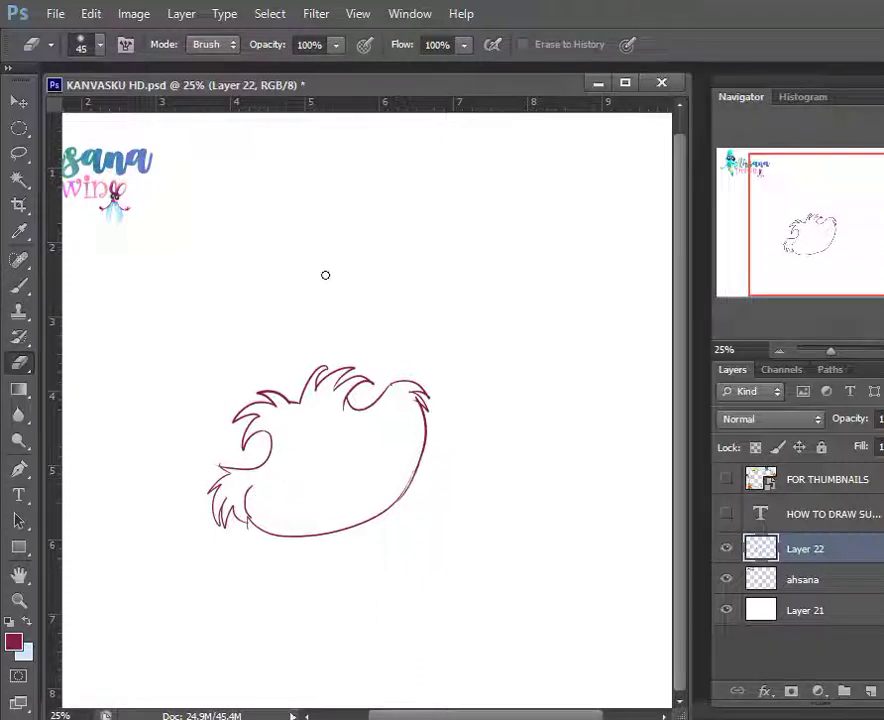
{"action": "key", "text": "b"}
{"action": "left_click_drag", "start_coordinate": [250, 491], "coordinate": [296, 478]}
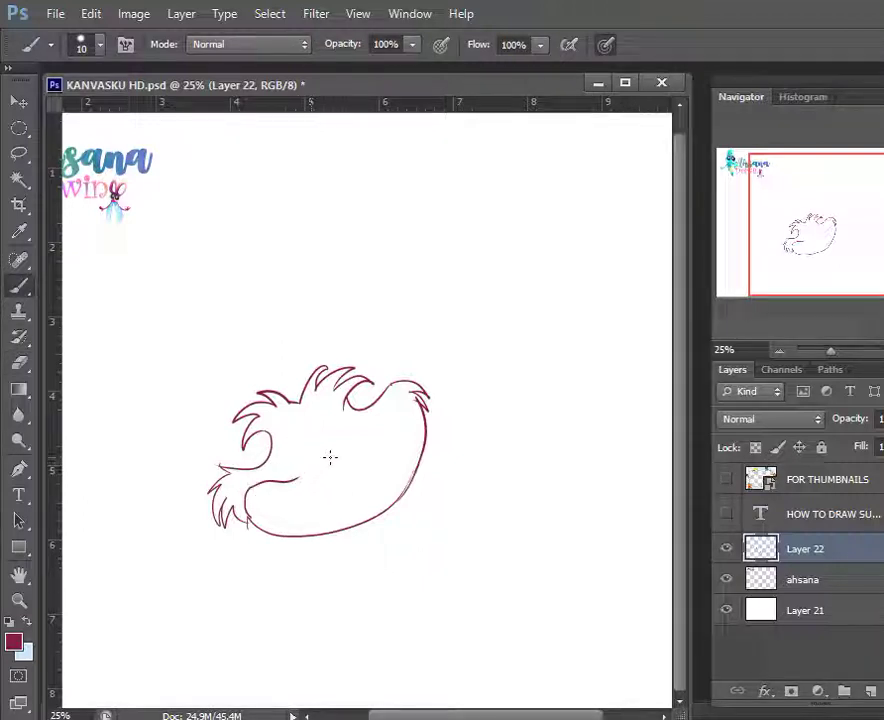
{"action": "mouse_move", "coordinate": [330, 457]}
{"action": "left_mouse_down"}
{"action": "mouse_move", "coordinate": [325, 468]}
{"action": "mouse_move", "coordinate": [335, 478]}
{"action": "left_mouse_up"}
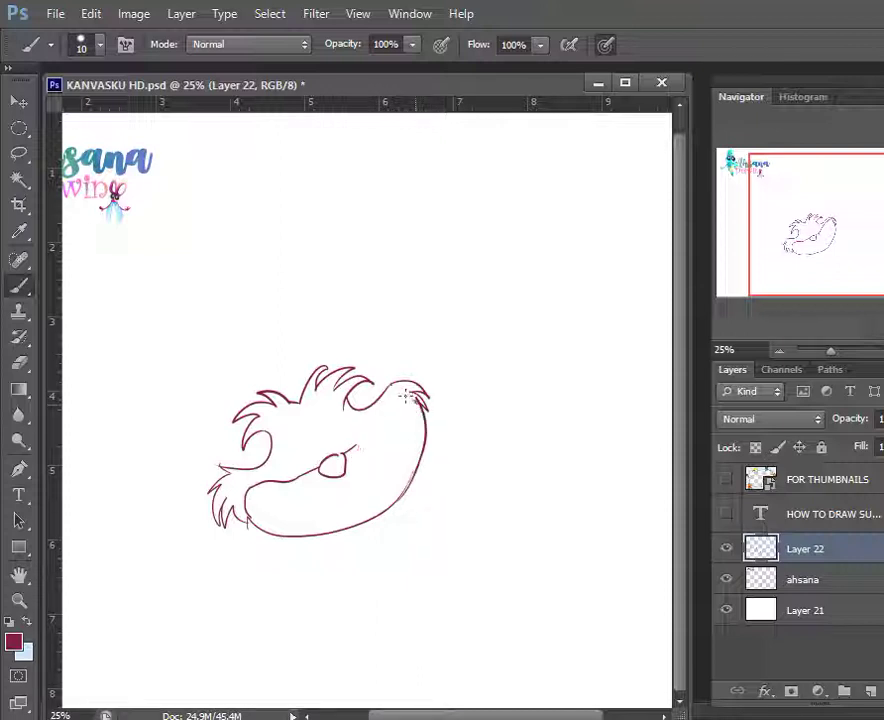
{"action": "left_click_drag", "start_coordinate": [393, 402], "coordinate": [358, 449]}
{"action": "key", "text": "ctrl+z"}
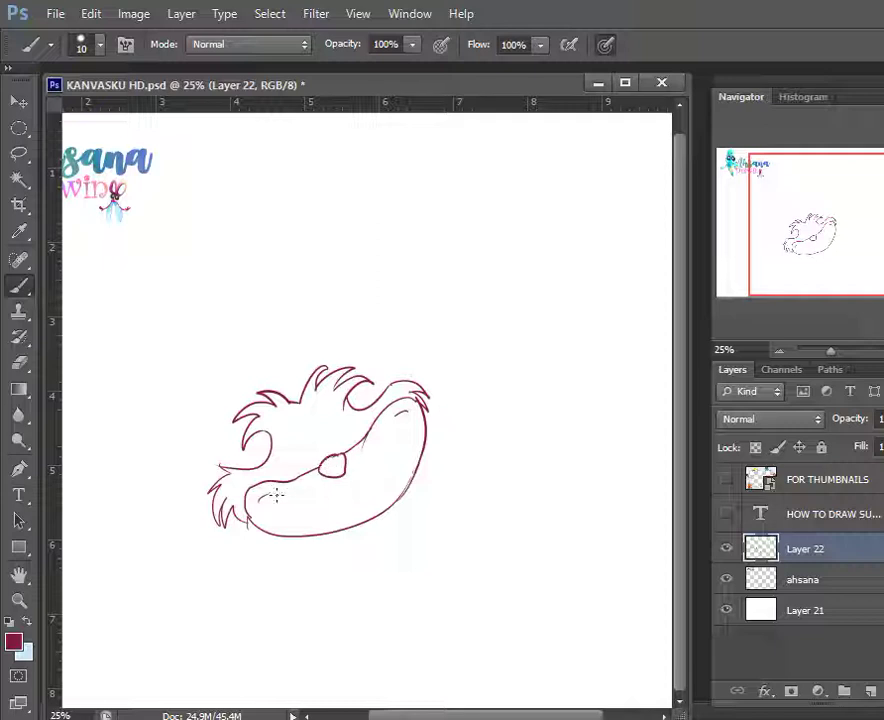
Draw a wide curved grin inside the muzzle using two parallel mouth lines
{"action": "mouse_move", "coordinate": [266, 497]}
{"action": "left_mouse_down"}
{"action": "mouse_move", "coordinate": [408, 454]}
{"action": "mouse_move", "coordinate": [410, 422]}
{"action": "mouse_move", "coordinate": [370, 480]}
{"action": "left_mouse_up"}
{"action": "key", "text": "ctrl+z"}
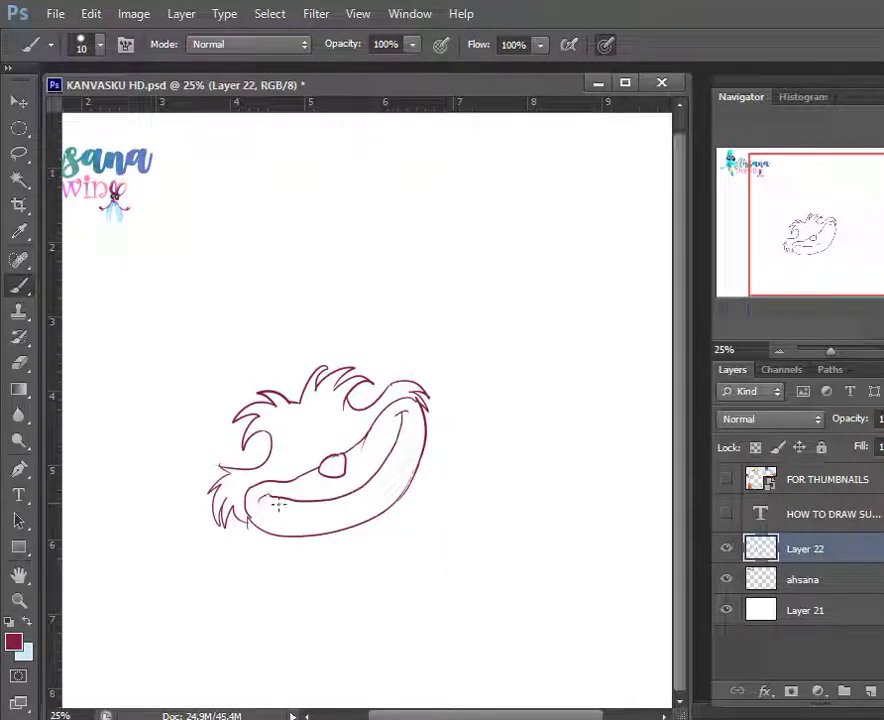
{"action": "mouse_move", "coordinate": [268, 500]}
{"action": "left_mouse_down"}
{"action": "mouse_move", "coordinate": [306, 520]}
{"action": "mouse_move", "coordinate": [366, 510]}
{"action": "mouse_move", "coordinate": [402, 466]}
{"action": "mouse_move", "coordinate": [408, 421]}
{"action": "left_mouse_up"}
{"action": "key", "text": "w"}
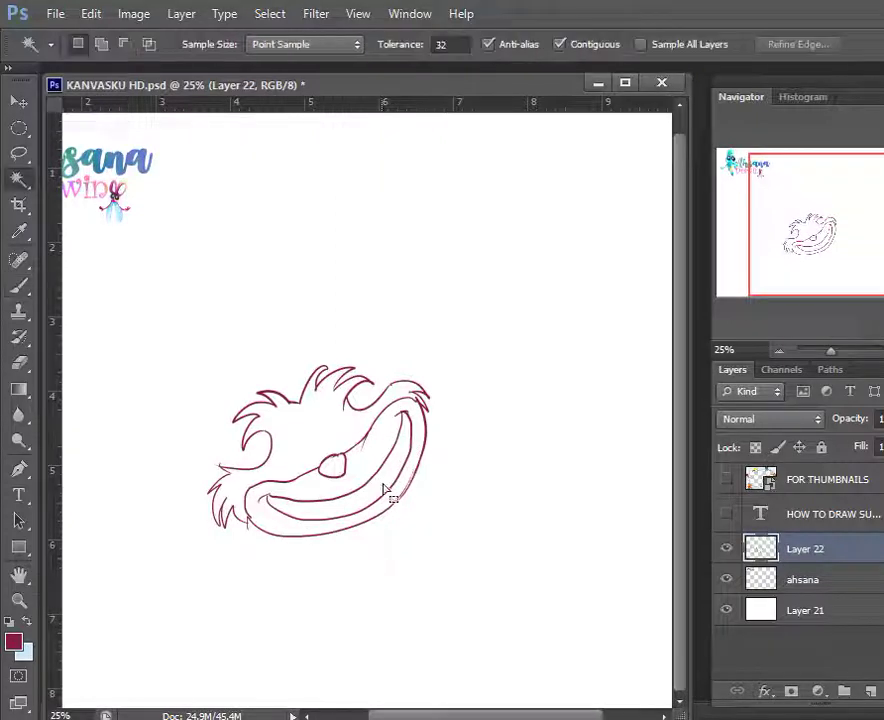
{"action": "left_click", "coordinate": [388, 485]}
{"action": "key", "text": "ctrl+d"}
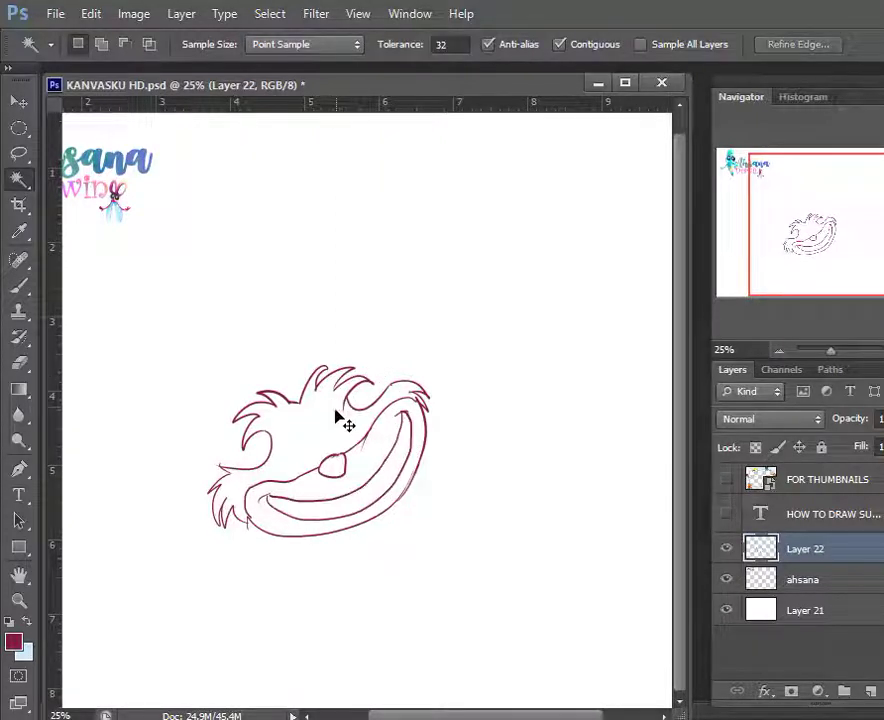
Save the document and draw two pointed ears with inner ear lines on top of the cat's head
{"action": "key", "text": "ctrl+s"}
{"action": "key", "text": "b"}
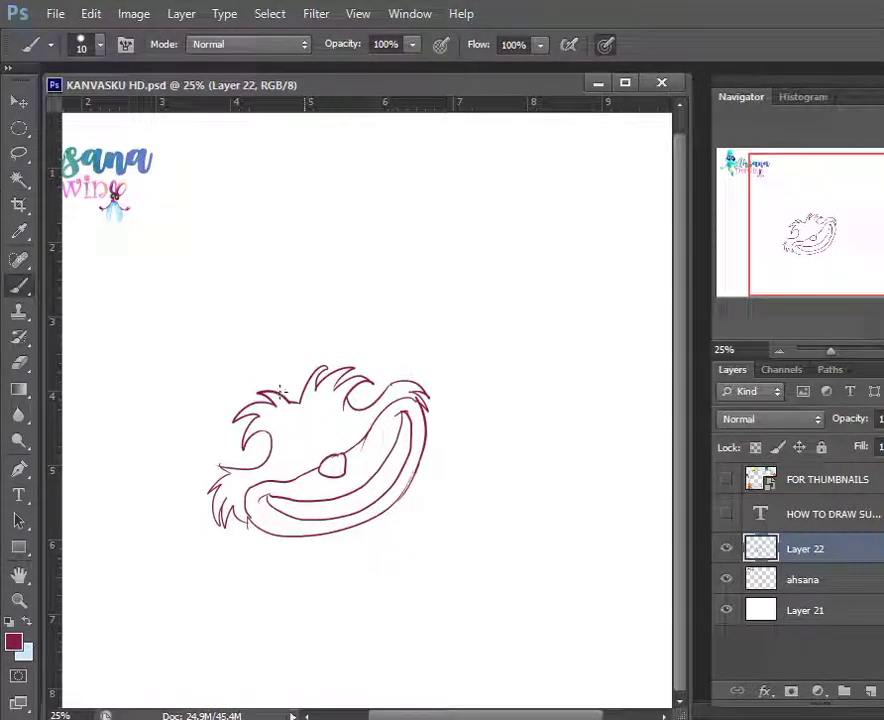
{"action": "mouse_move", "coordinate": [281, 394]}
{"action": "left_mouse_down"}
{"action": "mouse_move", "coordinate": [244, 409]}
{"action": "mouse_move", "coordinate": [275, 389]}
{"action": "left_mouse_up"}
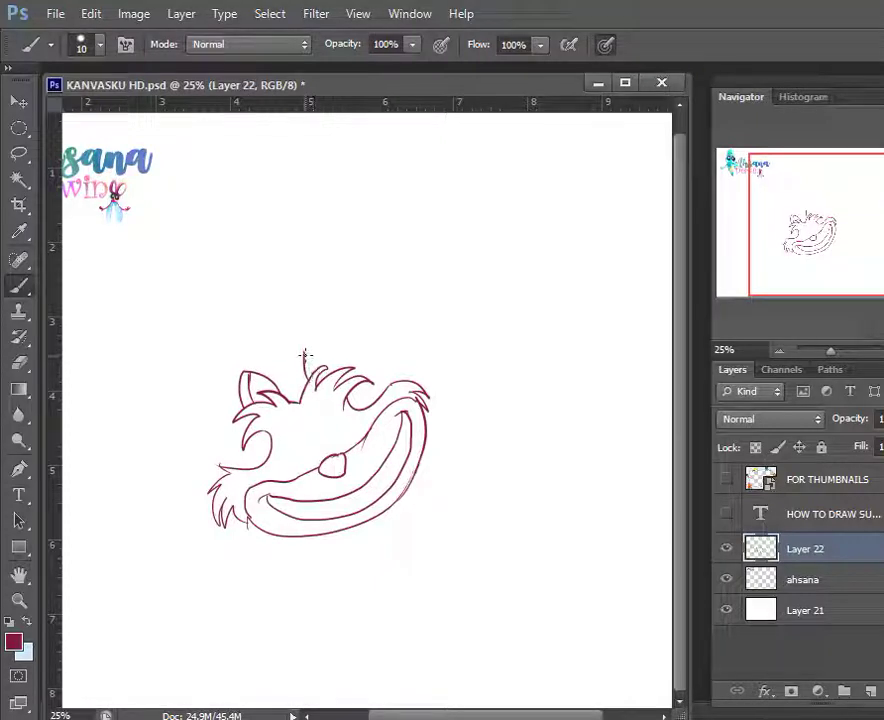
{"action": "left_click_drag", "start_coordinate": [306, 372], "coordinate": [337, 367]}
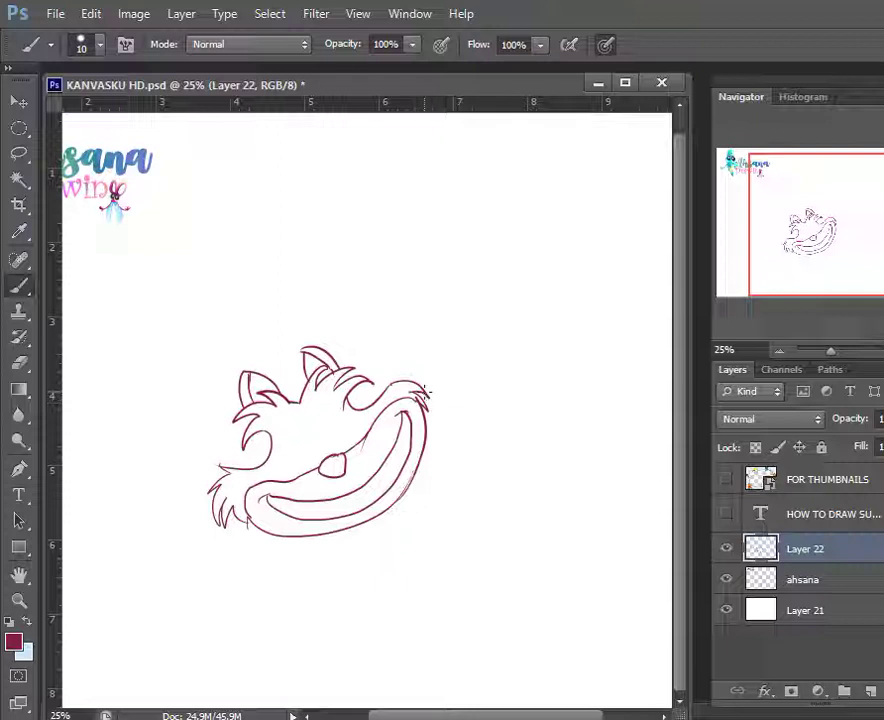
Draw the large arched back of the body, from the cheek fur over and down to the rump
{"action": "left_click_drag", "start_coordinate": [426, 390], "coordinate": [545, 418]}
{"action": "key", "text": "ctrl+z"}
{"action": "left_click_drag", "start_coordinate": [428, 388], "coordinate": [587, 390]}
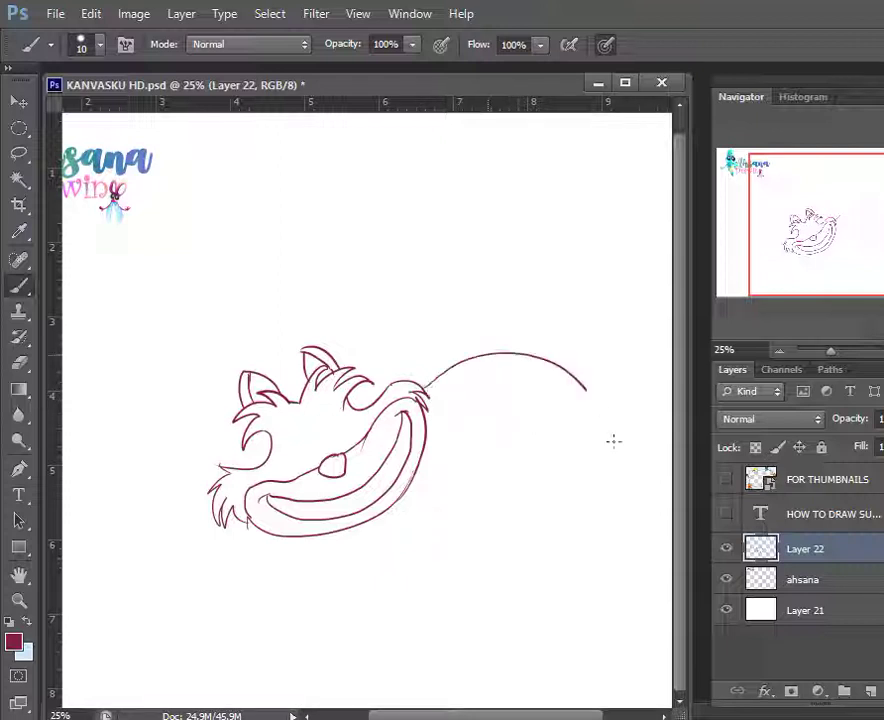
{"action": "left_click_drag", "start_coordinate": [614, 440], "coordinate": [613, 458]}
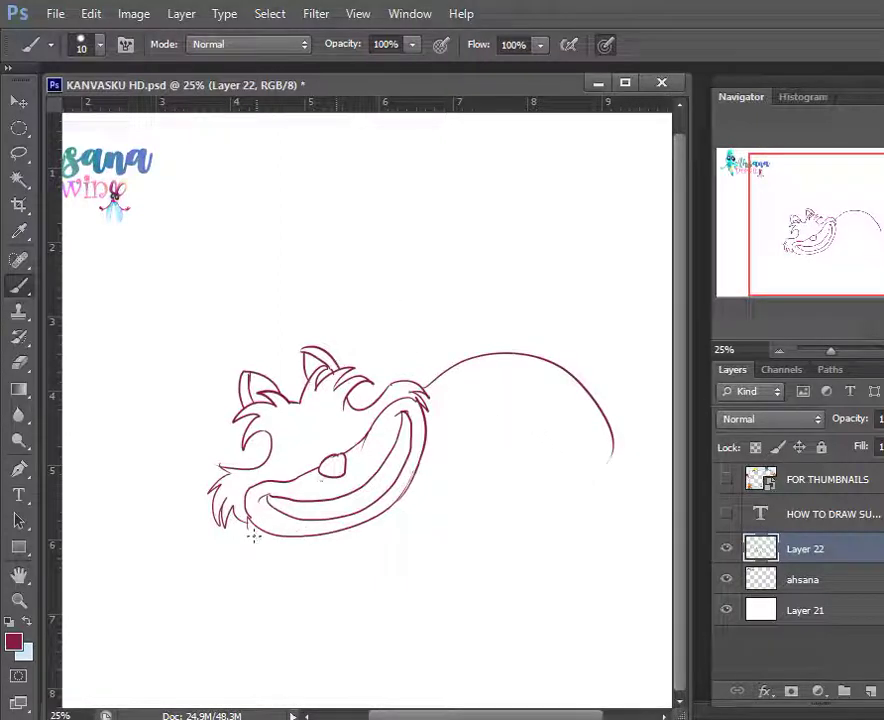
Draw the rounded front leg beneath the chin near the fur-covered cheek, with three small toes against the jaw
{"action": "mouse_move", "coordinate": [248, 532]}
{"action": "left_mouse_down"}
{"action": "mouse_move", "coordinate": [284, 600]}
{"action": "mouse_move", "coordinate": [310, 594]}
{"action": "left_mouse_up"}
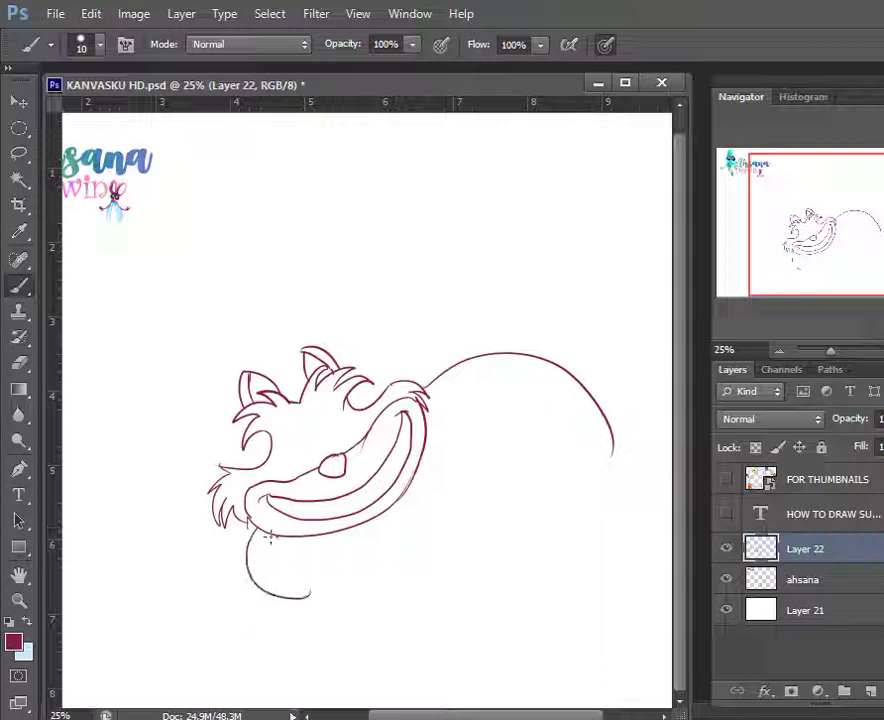
{"action": "left_click_drag", "start_coordinate": [269, 535], "coordinate": [263, 550]}
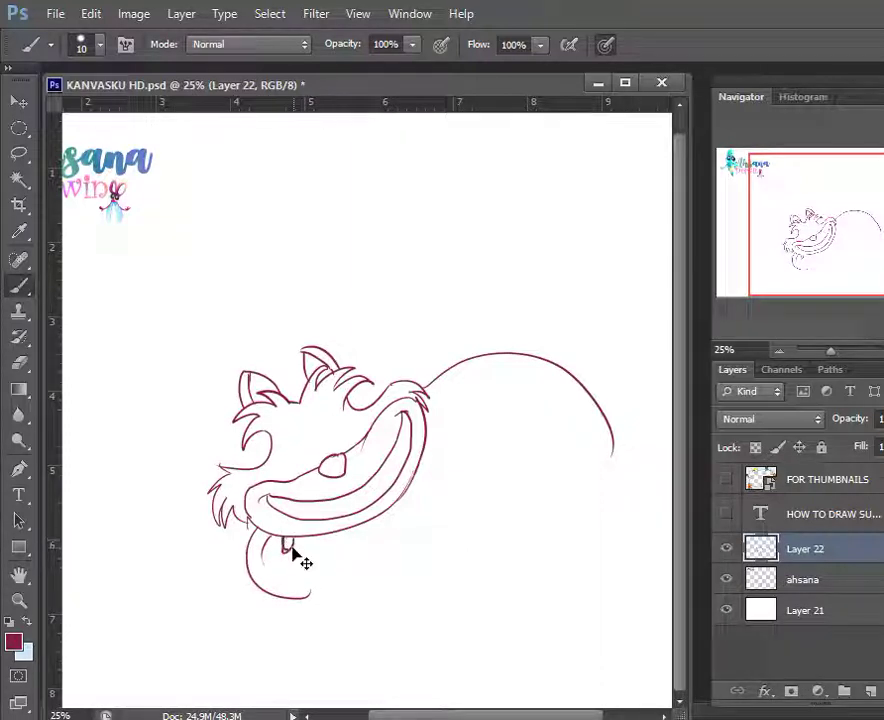
{"action": "left_click", "coordinate": [290, 540], "text": "ctrl"}
{"action": "key", "text": "ctrl+z"}
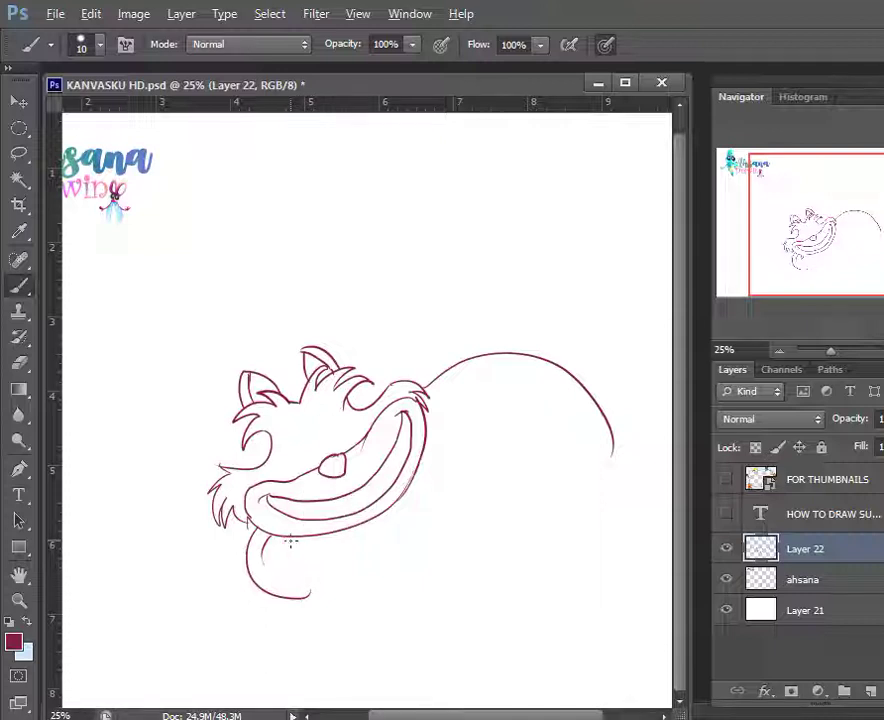
{"action": "left_click_drag", "start_coordinate": [282, 537], "coordinate": [300, 540]}
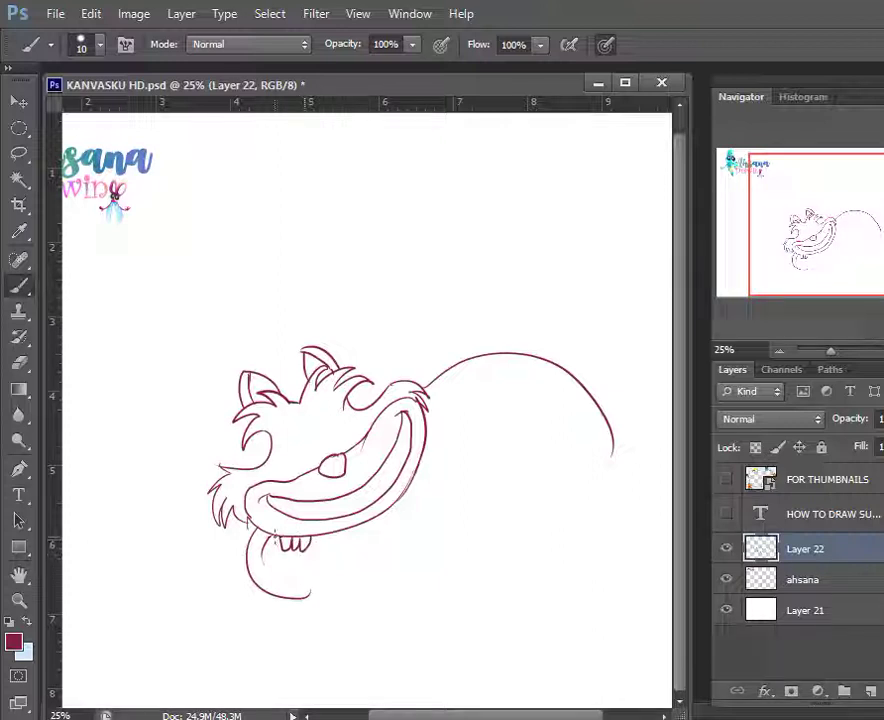
{"action": "mouse_move", "coordinate": [276, 538]}
{"action": "left_mouse_down"}
{"action": "mouse_move", "coordinate": [315, 540]}
{"action": "mouse_move", "coordinate": [289, 533]}
{"action": "mouse_move", "coordinate": [302, 561]}
{"action": "mouse_move", "coordinate": [310, 541]}
{"action": "mouse_move", "coordinate": [318, 543]}
{"action": "mouse_move", "coordinate": [306, 590]}
{"action": "left_mouse_up"}
{"action": "key", "text": "ctrl+z"}
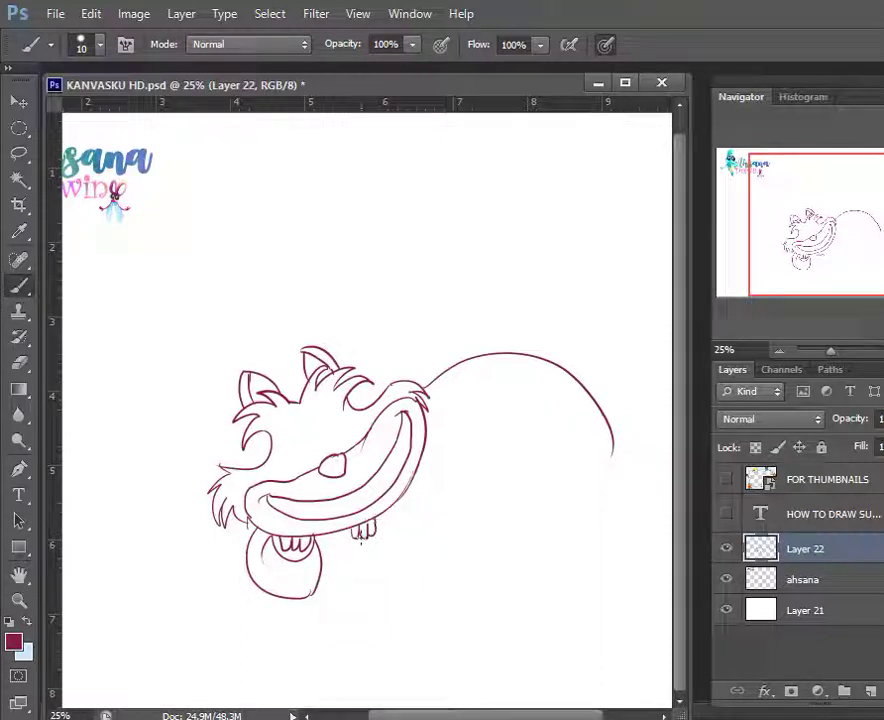
Draw the second front leg, the belly and the haunch joining the back, and connect both front legs with a chest curve
{"action": "mouse_move", "coordinate": [362, 536]}
{"action": "left_mouse_down"}
{"action": "mouse_move", "coordinate": [396, 596]}
{"action": "mouse_move", "coordinate": [435, 584]}
{"action": "left_mouse_up"}
{"action": "key", "text": "ctrl+z"}
{"action": "left_click_drag", "start_coordinate": [360, 538], "coordinate": [410, 584]}
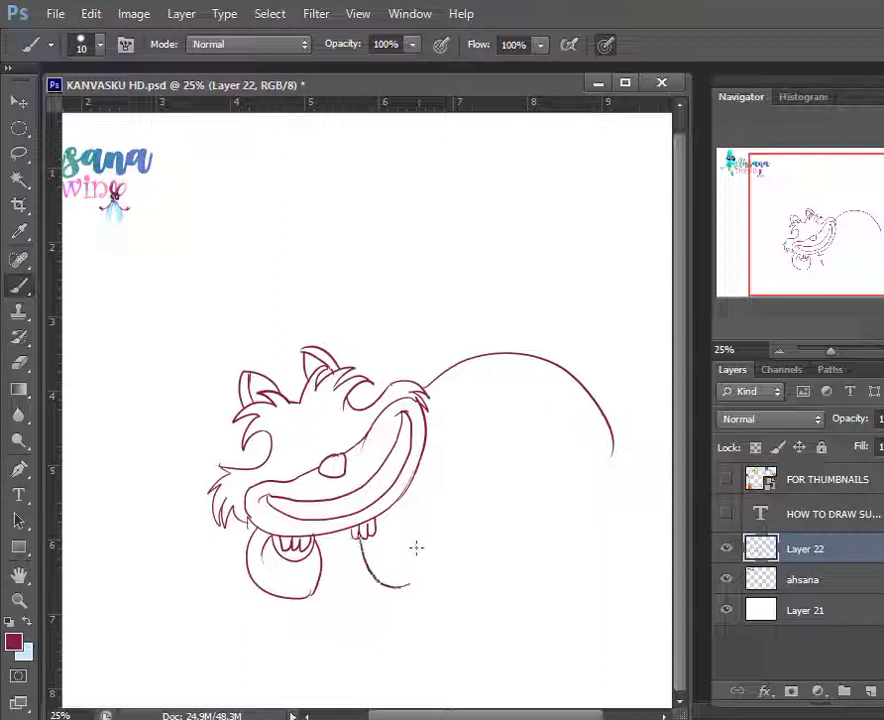
{"action": "mouse_move", "coordinate": [378, 521]}
{"action": "left_mouse_down"}
{"action": "mouse_move", "coordinate": [423, 548]}
{"action": "mouse_move", "coordinate": [435, 525]}
{"action": "mouse_move", "coordinate": [415, 588]}
{"action": "mouse_move", "coordinate": [463, 522]}
{"action": "mouse_move", "coordinate": [454, 537]}
{"action": "mouse_move", "coordinate": [501, 528]}
{"action": "mouse_move", "coordinate": [506, 514]}
{"action": "mouse_move", "coordinate": [504, 533]}
{"action": "mouse_move", "coordinate": [472, 551]}
{"action": "mouse_move", "coordinate": [454, 546]}
{"action": "mouse_move", "coordinate": [552, 479]}
{"action": "left_mouse_up"}
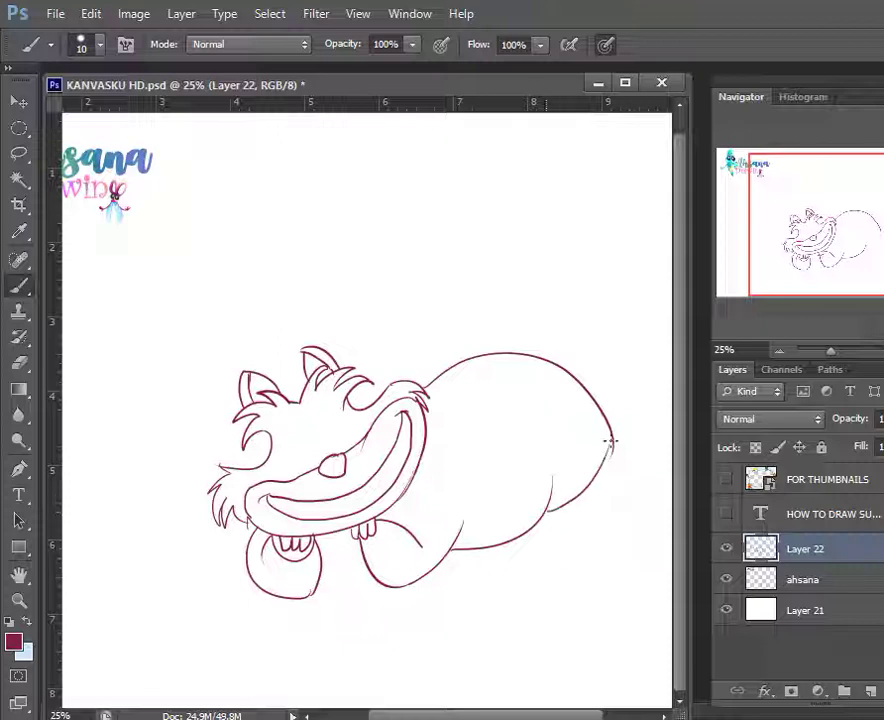
{"action": "mouse_move", "coordinate": [613, 455]}
{"action": "left_mouse_down"}
{"action": "mouse_move", "coordinate": [587, 488]}
{"action": "mouse_move", "coordinate": [560, 507]}
{"action": "left_mouse_up"}
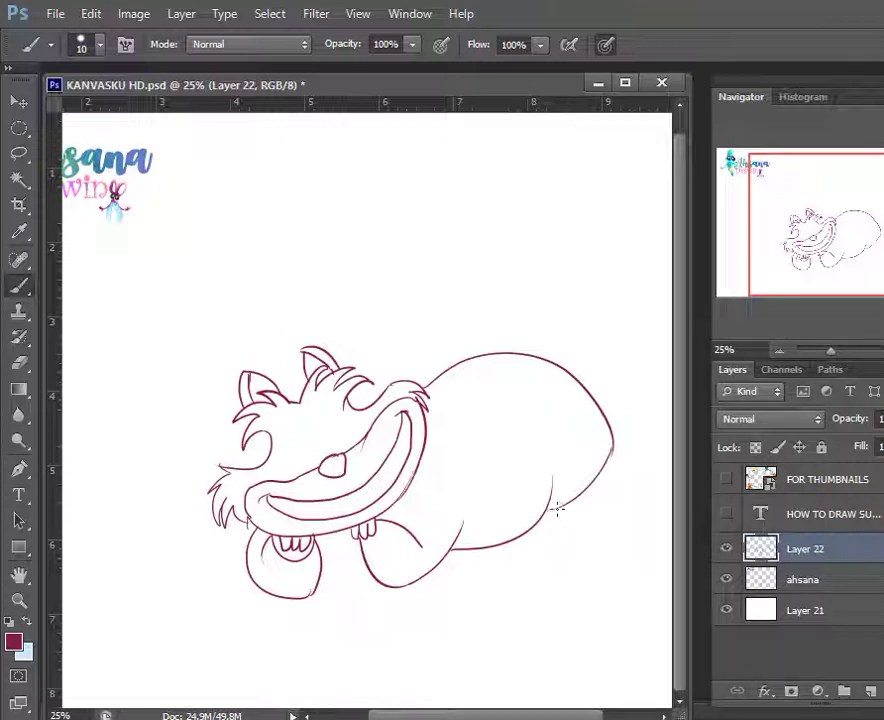
{"action": "left_click_drag", "start_coordinate": [322, 578], "coordinate": [361, 568]}
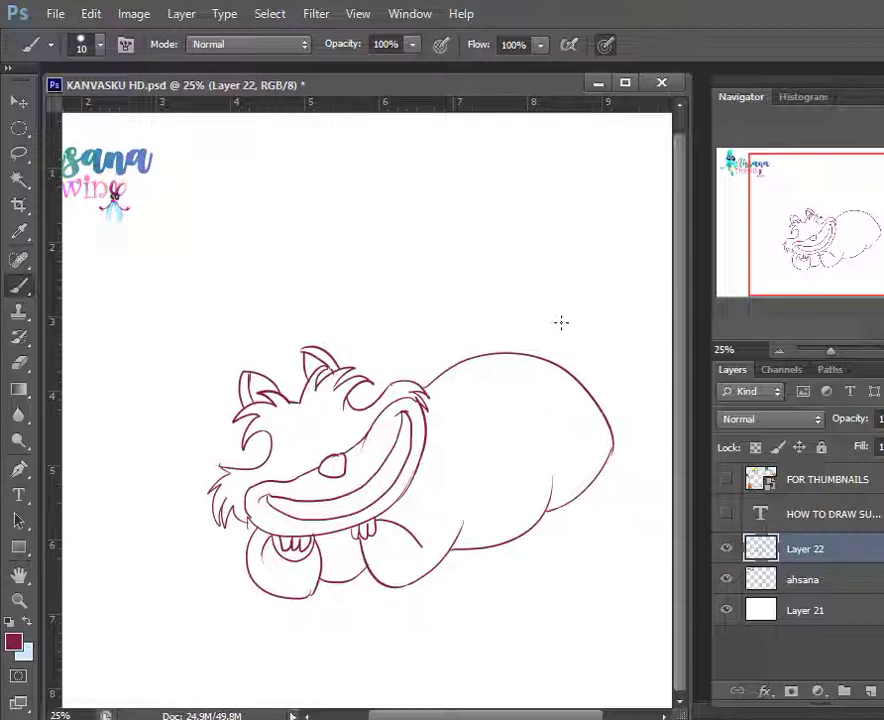
Narrow the whole cat drawing to 98.18% of its width with Free Transform
{"action": "key", "text": "ctrl+t"}
{"action": "left_click_drag", "start_coordinate": [628, 474], "coordinate": [606, 476]}
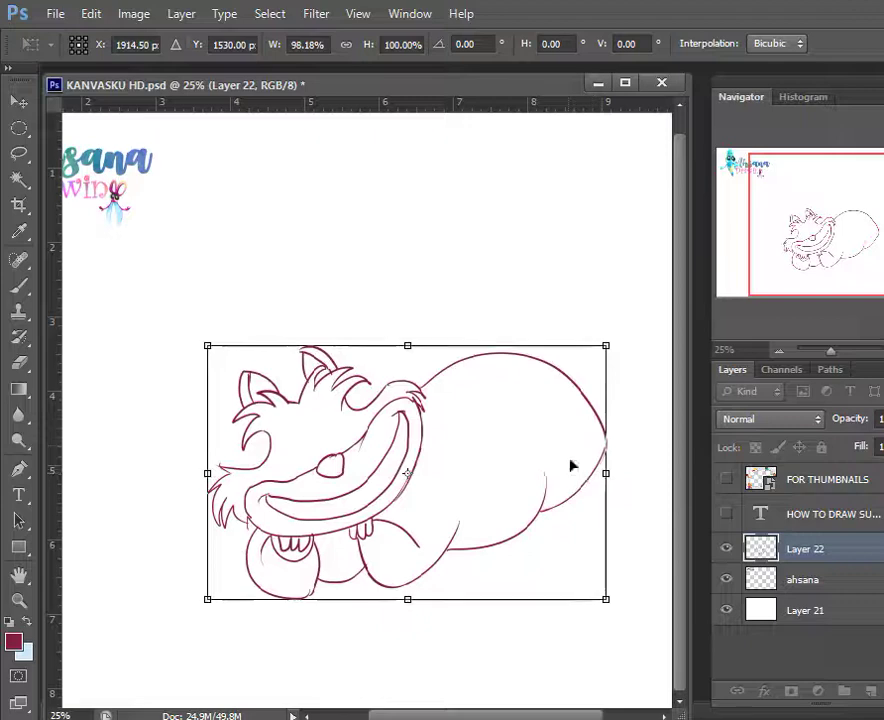
{"action": "key", "text": "Return"}
{"action": "key", "text": "b"}
Lasso the cat's rump and squeeze it inward horizontally with Free Transform, then clear the selection
{"action": "left_click", "coordinate": [18, 153]}
{"action": "mouse_move", "coordinate": [488, 310]}
{"action": "left_mouse_down"}
{"action": "mouse_move", "coordinate": [590, 574]}
{"action": "mouse_move", "coordinate": [500, 266]}
{"action": "left_mouse_up"}
{"action": "key", "text": "ctrl+t"}
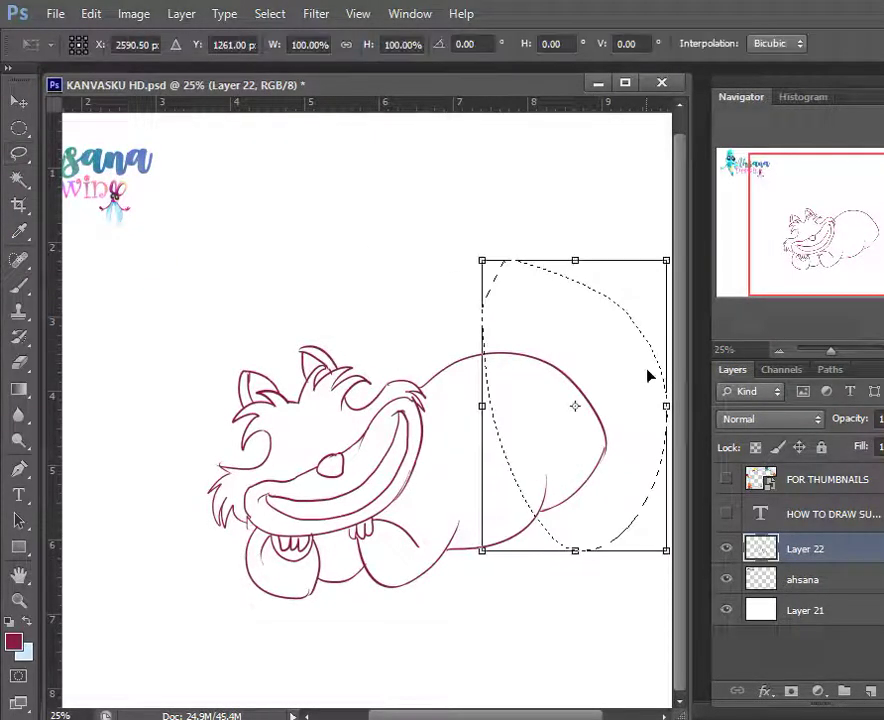
{"action": "left_click_drag", "start_coordinate": [667, 406], "coordinate": [649, 408]}
{"action": "key", "text": "Return"}
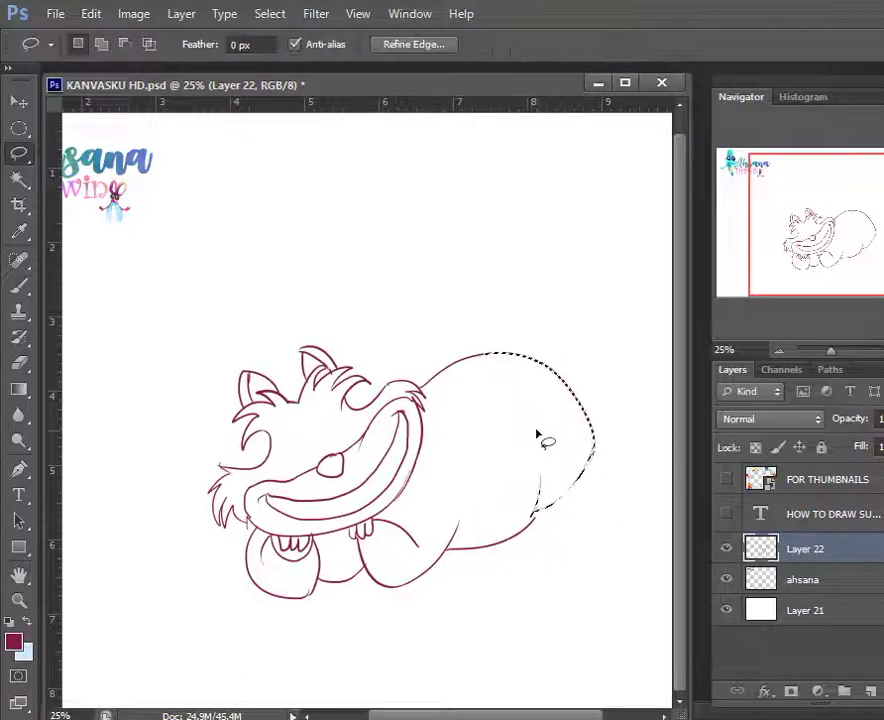
{"action": "key", "text": "ctrl+d"}
Erase the haunch line at the rump, redraw it as a short curve joining the belly, and save the document
{"action": "key", "text": "e"}
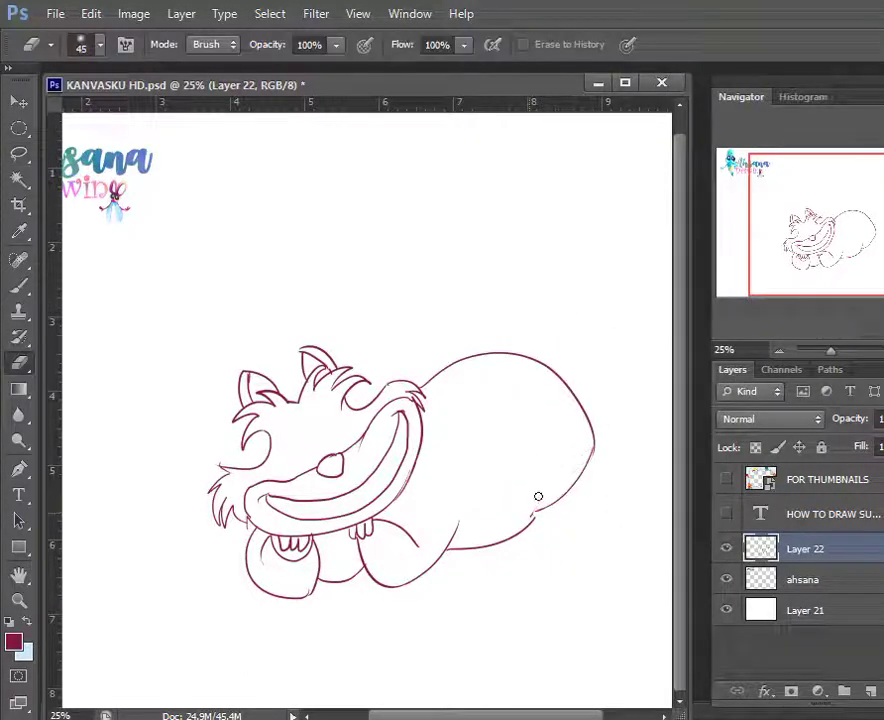
{"action": "key", "text": "b"}
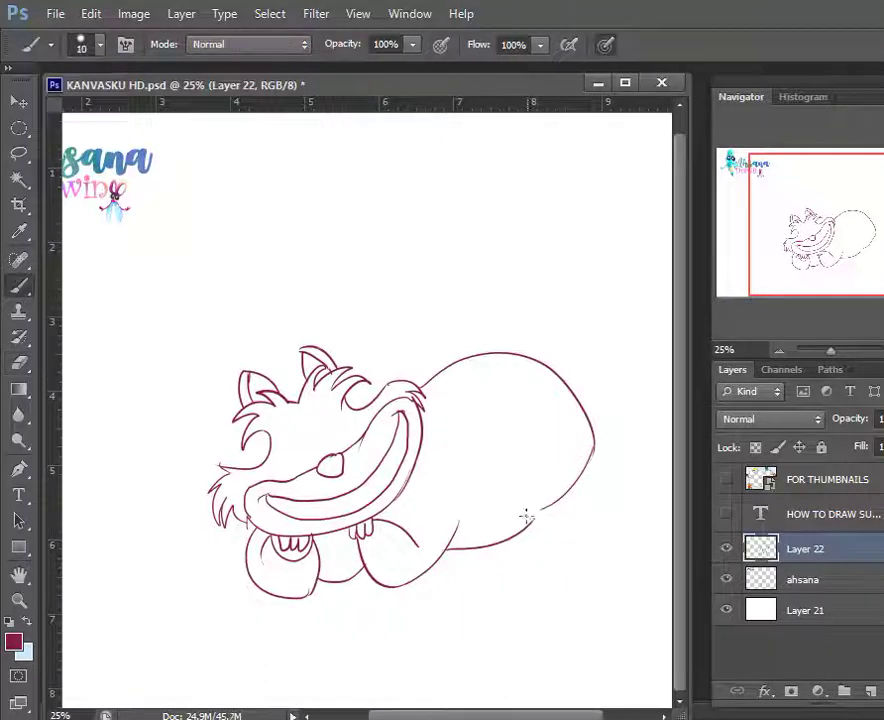
{"action": "left_click_drag", "start_coordinate": [546, 468], "coordinate": [541, 508]}
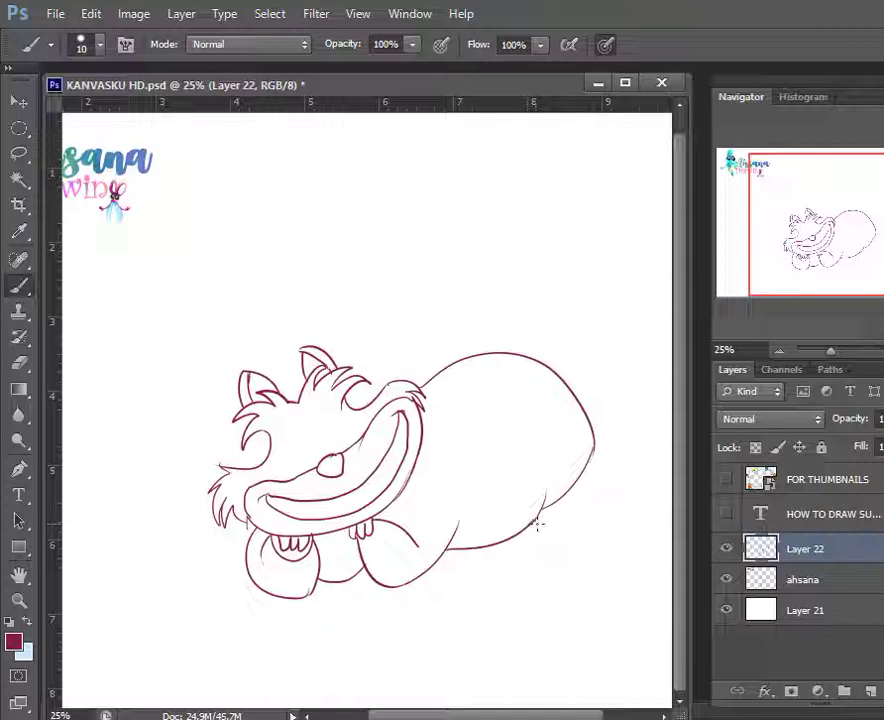
{"action": "key", "text": "ctrl+s"}
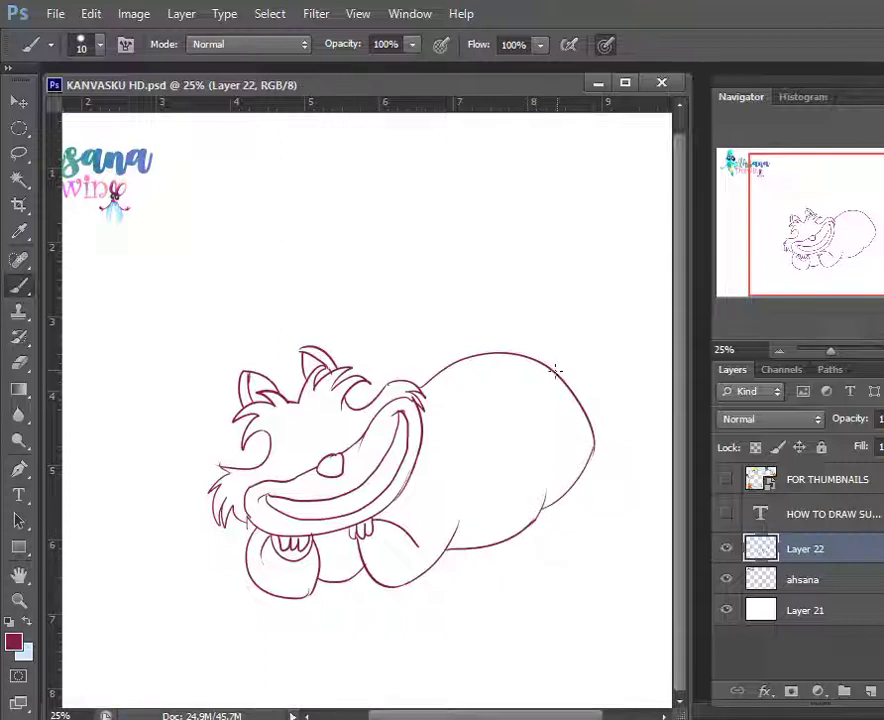
Draw a large tail rising from the rump and curling forward above the back, with its outer edge joined to the body
{"action": "left_click_drag", "start_coordinate": [553, 370], "coordinate": [491, 306]}
{"action": "key", "text": "ctrl+z"}
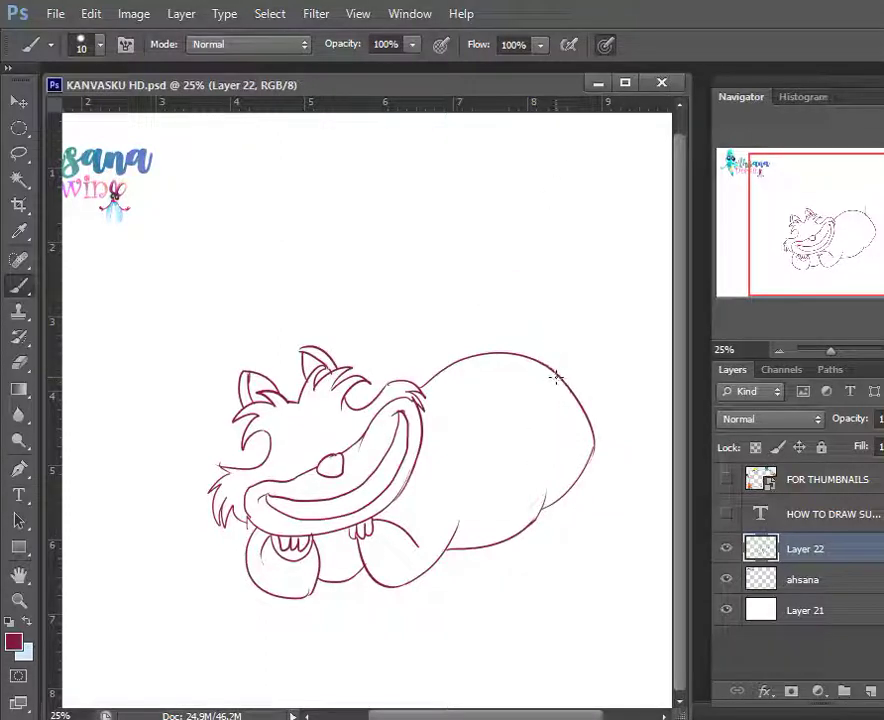
{"action": "mouse_move", "coordinate": [552, 370]}
{"action": "left_mouse_down"}
{"action": "mouse_move", "coordinate": [456, 296]}
{"action": "mouse_move", "coordinate": [473, 283]}
{"action": "mouse_move", "coordinate": [450, 308]}
{"action": "mouse_move", "coordinate": [427, 284]}
{"action": "mouse_move", "coordinate": [506, 179]}
{"action": "mouse_move", "coordinate": [613, 258]}
{"action": "mouse_move", "coordinate": [599, 412]}
{"action": "left_mouse_up"}
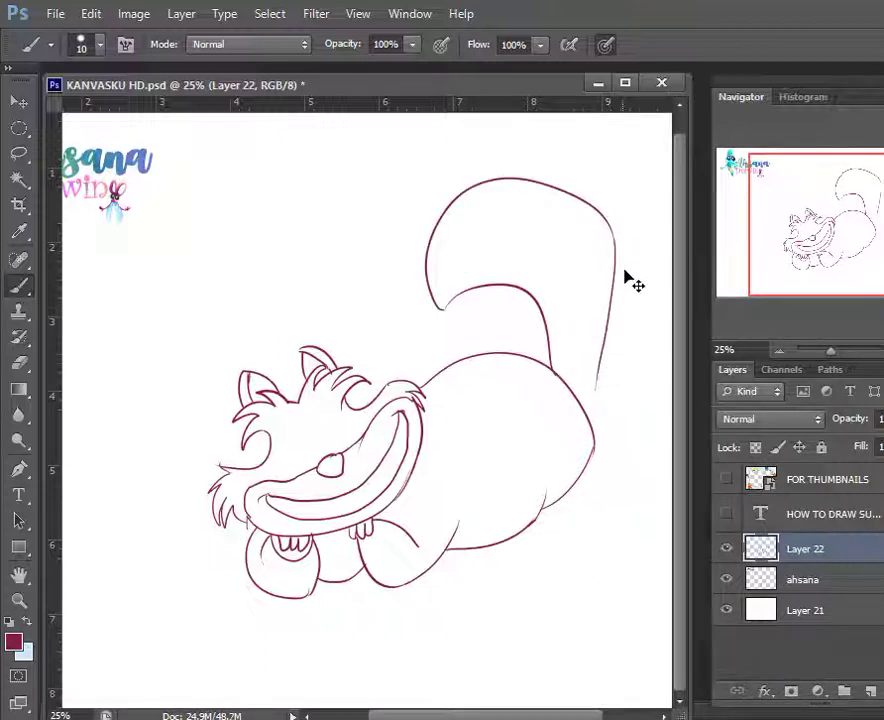
{"action": "key", "text": "ctrl+z"}
{"action": "left_click_drag", "start_coordinate": [614, 238], "coordinate": [592, 428]}
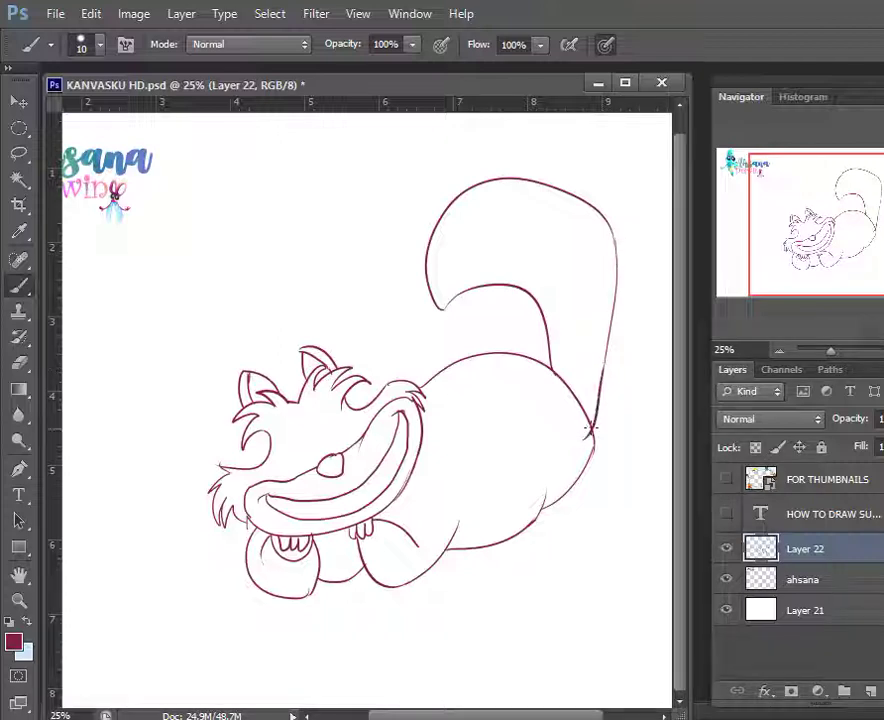
{"action": "key", "text": "ctrl+z"}
{"action": "left_click_drag", "start_coordinate": [605, 363], "coordinate": [591, 429]}
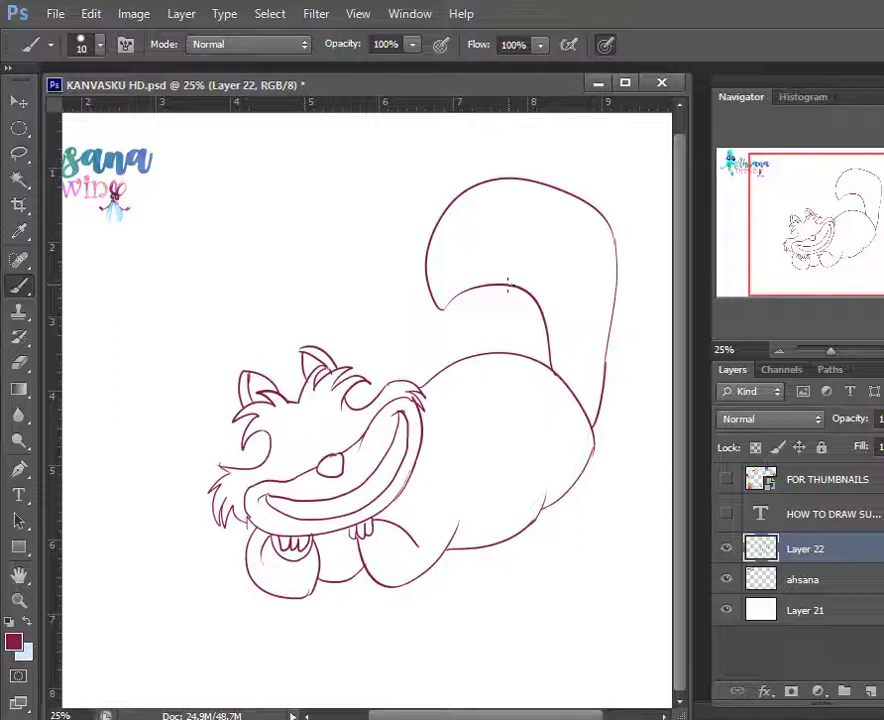
Reset the brush colour to black and draw two thick arched eyebrows on the cat's forehead
{"action": "key", "text": "ctrl+plus"}
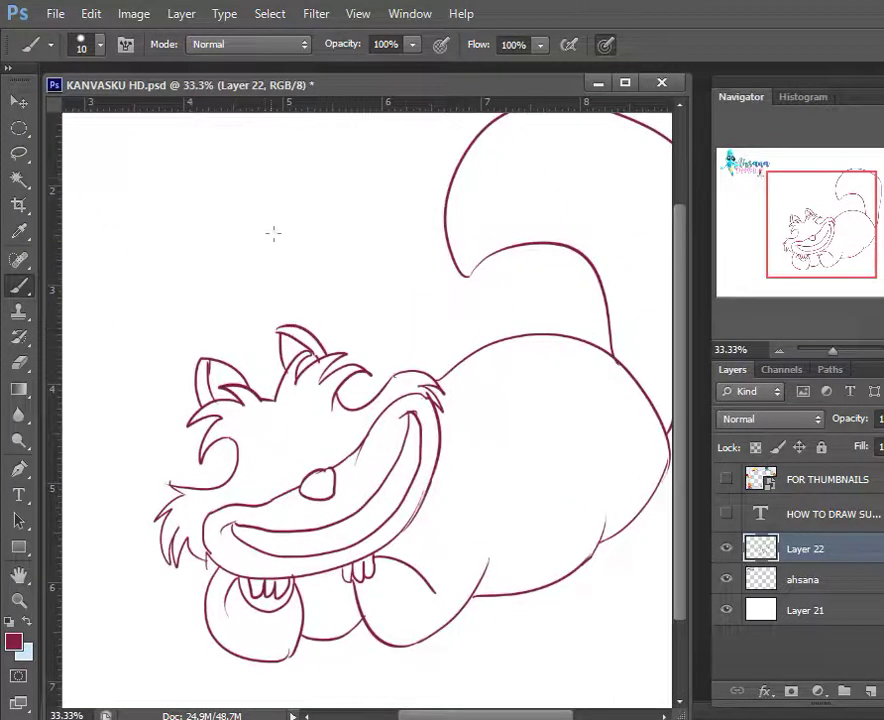
{"action": "left_click", "coordinate": [10, 622]}
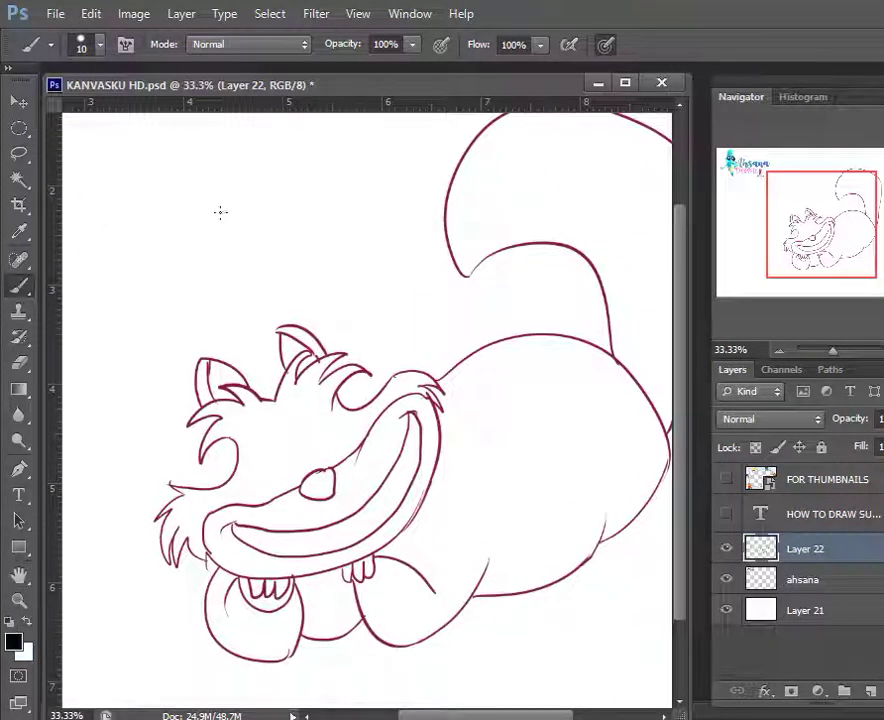
{"action": "mouse_move", "coordinate": [275, 433]}
{"action": "left_mouse_down"}
{"action": "mouse_move", "coordinate": [263, 434]}
{"action": "mouse_move", "coordinate": [255, 452]}
{"action": "left_mouse_up"}
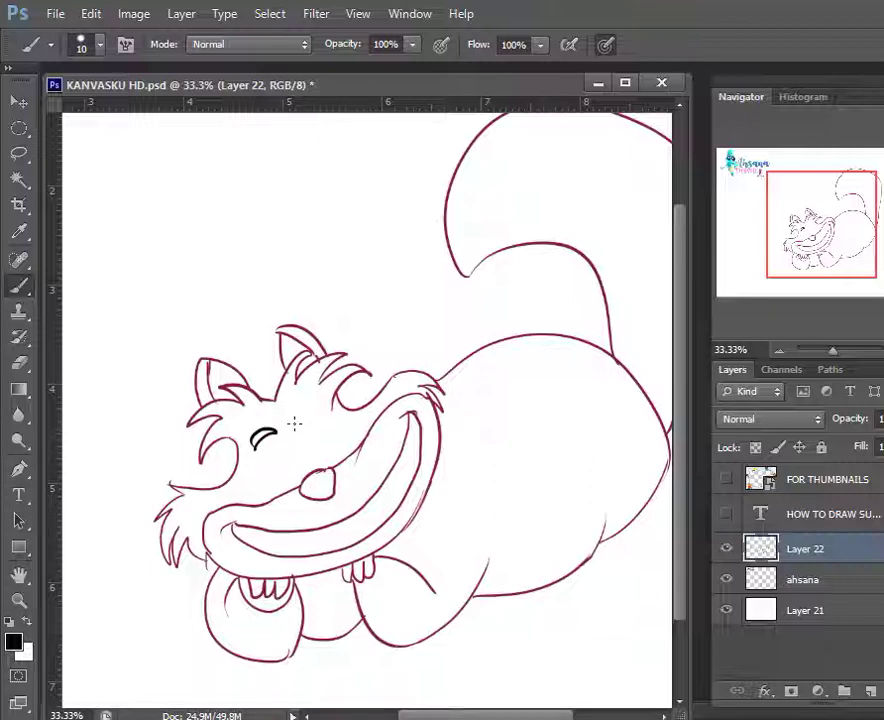
{"action": "key", "text": "ctrl+z"}
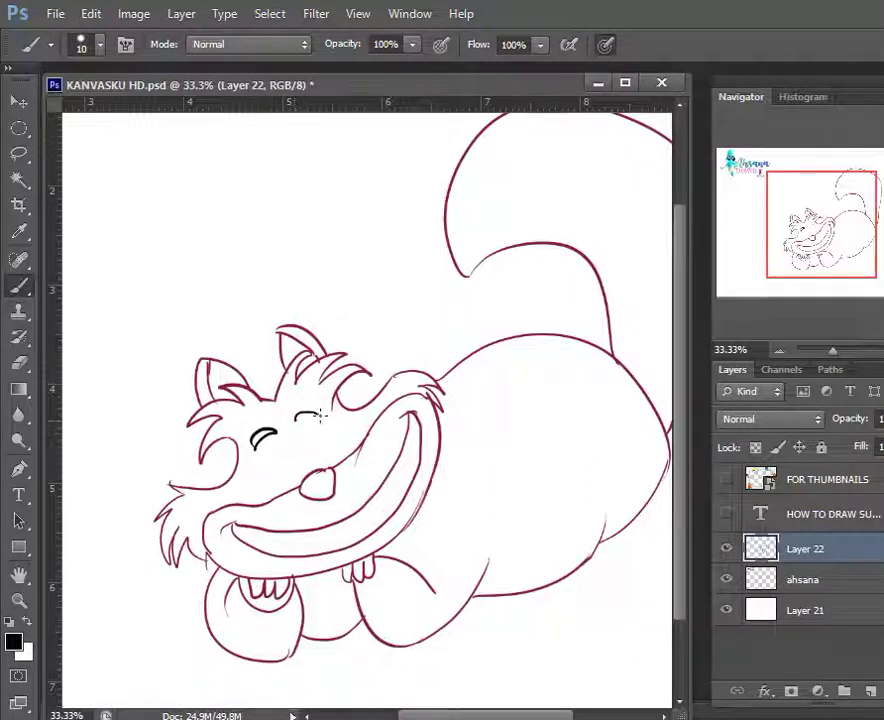
{"action": "left_click_drag", "start_coordinate": [320, 416], "coordinate": [297, 419]}
{"action": "key", "text": "ctrl+z"}
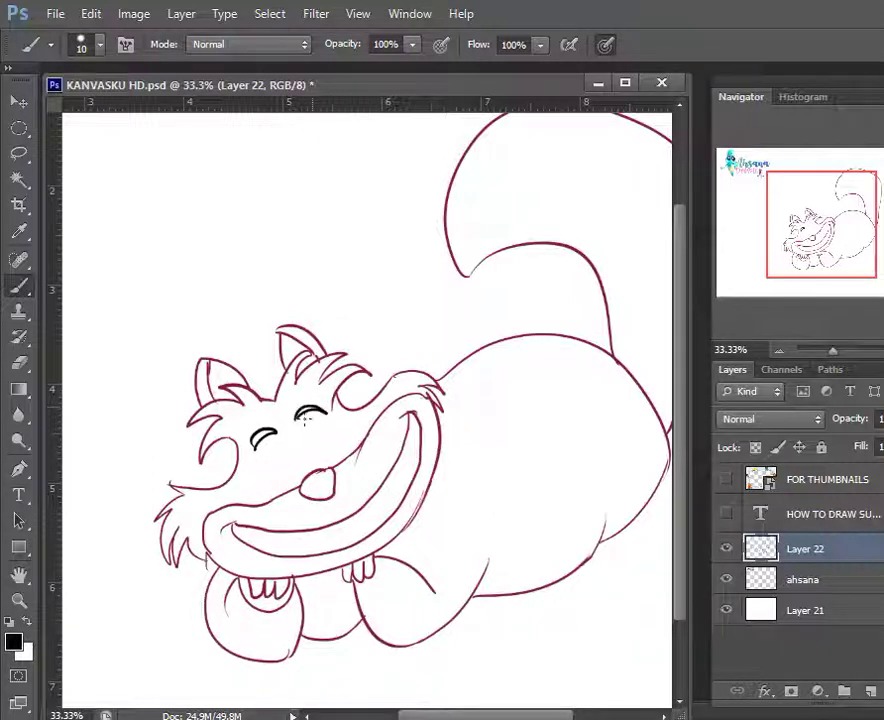
Draw two round black eyes with small pupils beneath the eyebrows and save the document
{"action": "mouse_move", "coordinate": [256, 450]}
{"action": "left_mouse_down"}
{"action": "mouse_move", "coordinate": [278, 446]}
{"action": "mouse_move", "coordinate": [279, 456]}
{"action": "left_mouse_up"}
{"action": "key", "text": "ctrl+z"}
{"action": "key", "text": "ctrl+z"}
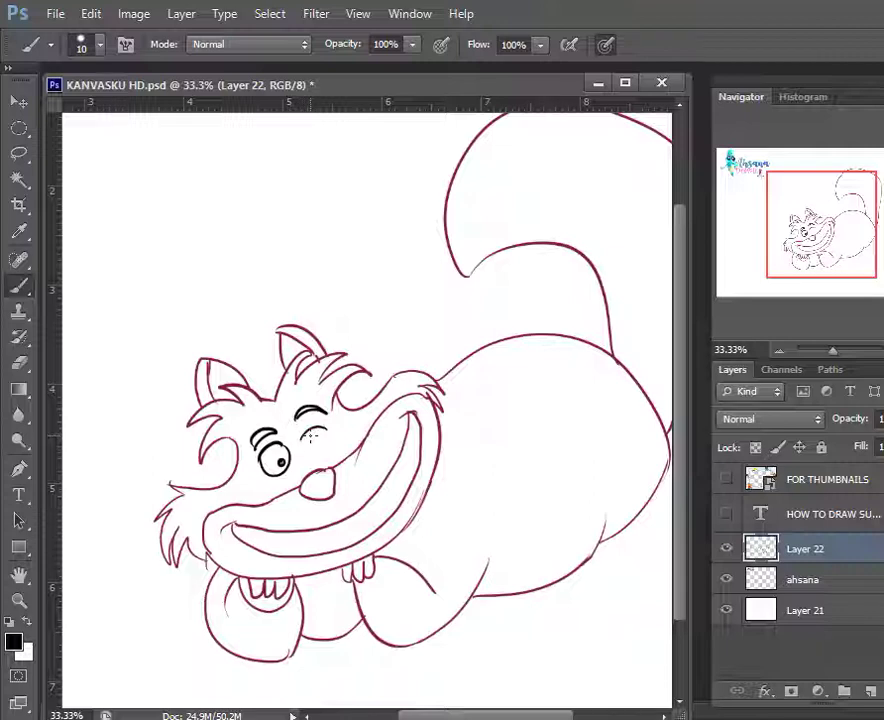
{"action": "mouse_move", "coordinate": [318, 429]}
{"action": "left_mouse_down"}
{"action": "mouse_move", "coordinate": [320, 452]}
{"action": "mouse_move", "coordinate": [320, 430]}
{"action": "left_mouse_up"}
{"action": "key", "text": "ctrl+z"}
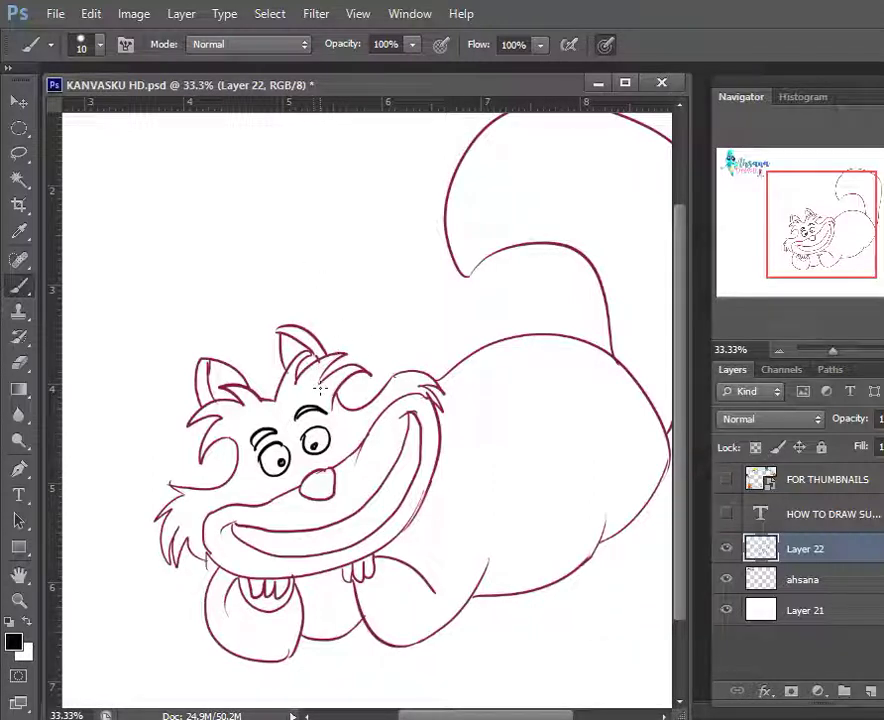
{"action": "key", "text": "ctrl+s"}
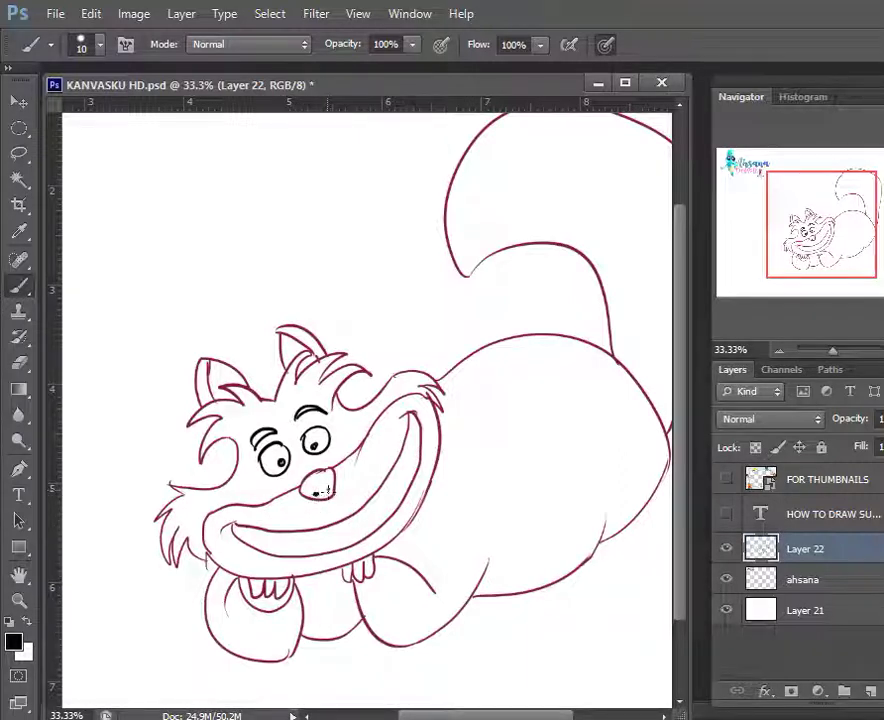
Save the document with the nostrils added and draw short black whisker lines on both sides below the nose
{"action": "key", "text": "ctrl+s"}
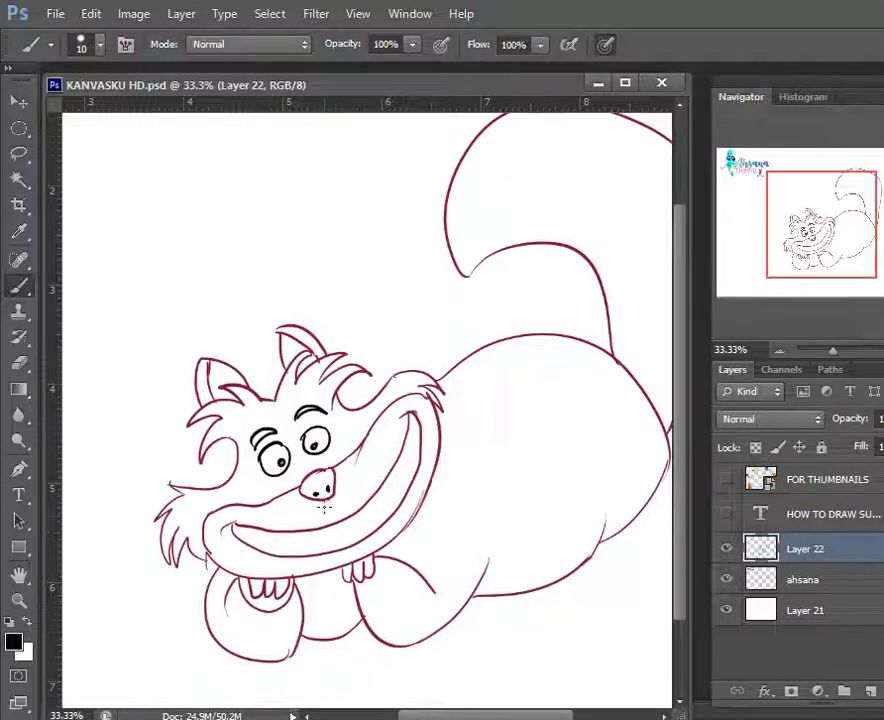
{"action": "left_click_drag", "start_coordinate": [321, 514], "coordinate": [305, 520]}
{"action": "mouse_move", "coordinate": [349, 493]}
{"action": "left_mouse_down"}
{"action": "mouse_move", "coordinate": [357, 485]}
{"action": "mouse_move", "coordinate": [351, 500]}
{"action": "left_mouse_up"}
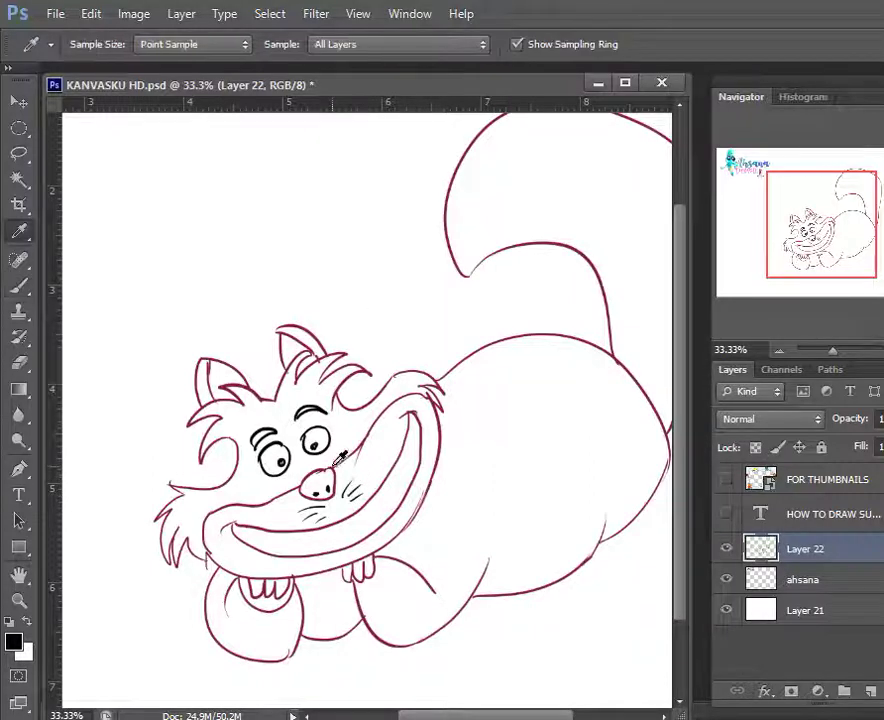
Sample the crimson outline colour and draw a short line from the nose down to the mouth
{"action": "left_click", "coordinate": [323, 462], "text": "alt"}
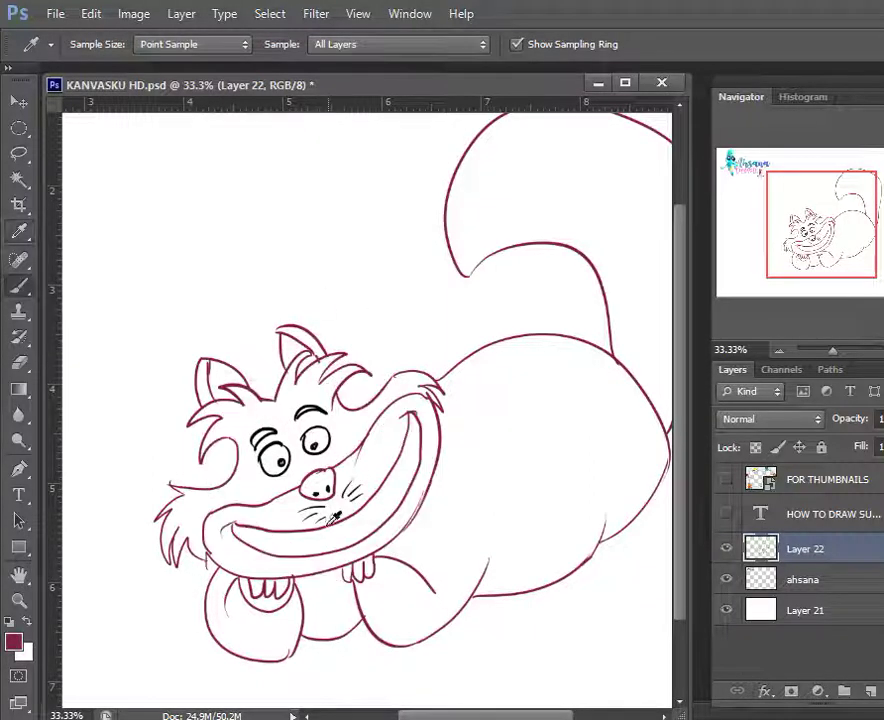
{"action": "left_click_drag", "start_coordinate": [331, 502], "coordinate": [336, 517]}
{"action": "key", "text": "ctrl+z"}
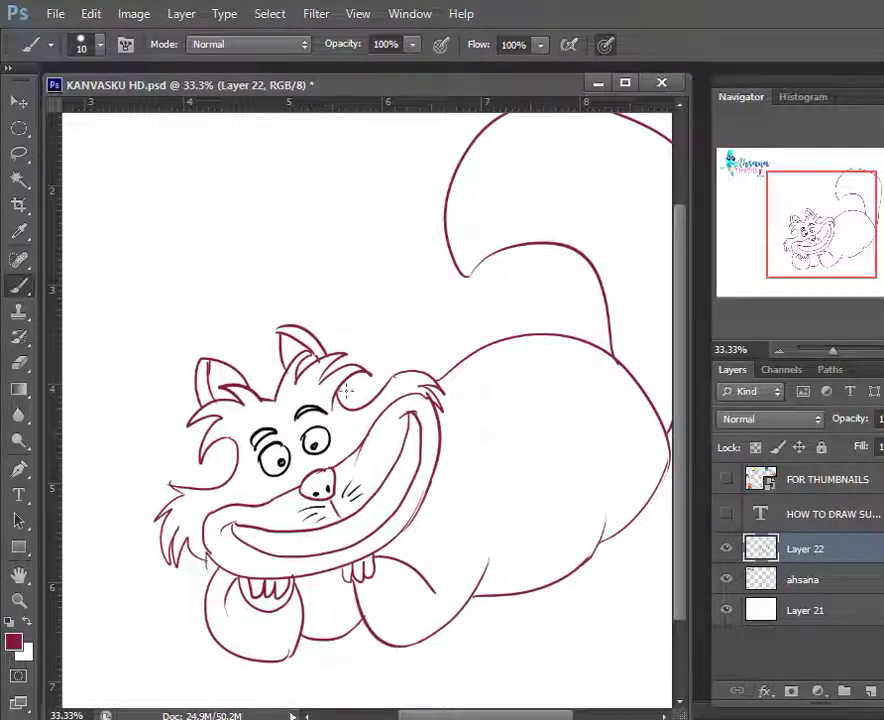
Select the insides of both eyes around the pupils with the Magic Wand, dropping the muzzle selection
{"action": "key", "text": "w"}
{"action": "left_click", "coordinate": [381, 446]}
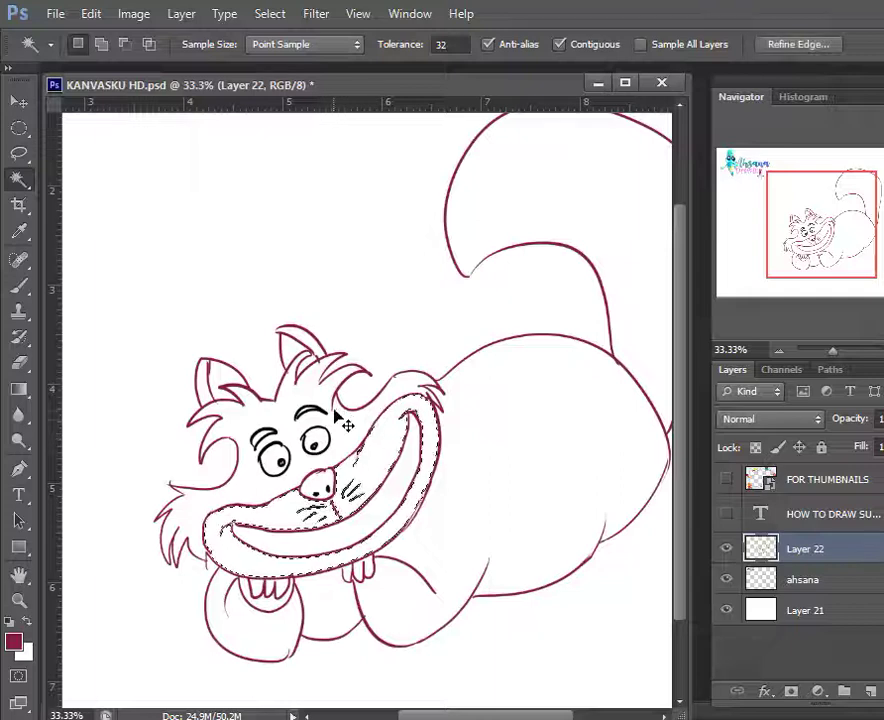
{"action": "key", "text": "ctrl+d"}
{"action": "left_click", "coordinate": [276, 454]}
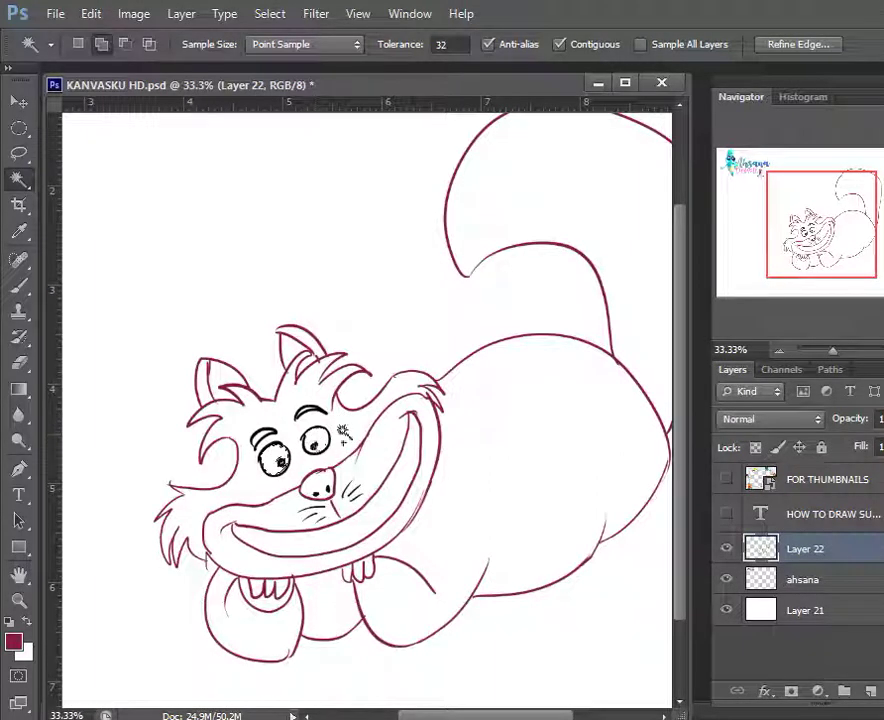
Set the foreground colour to a bright yellow, keeping the eye selection
{"action": "key", "text": "i"}
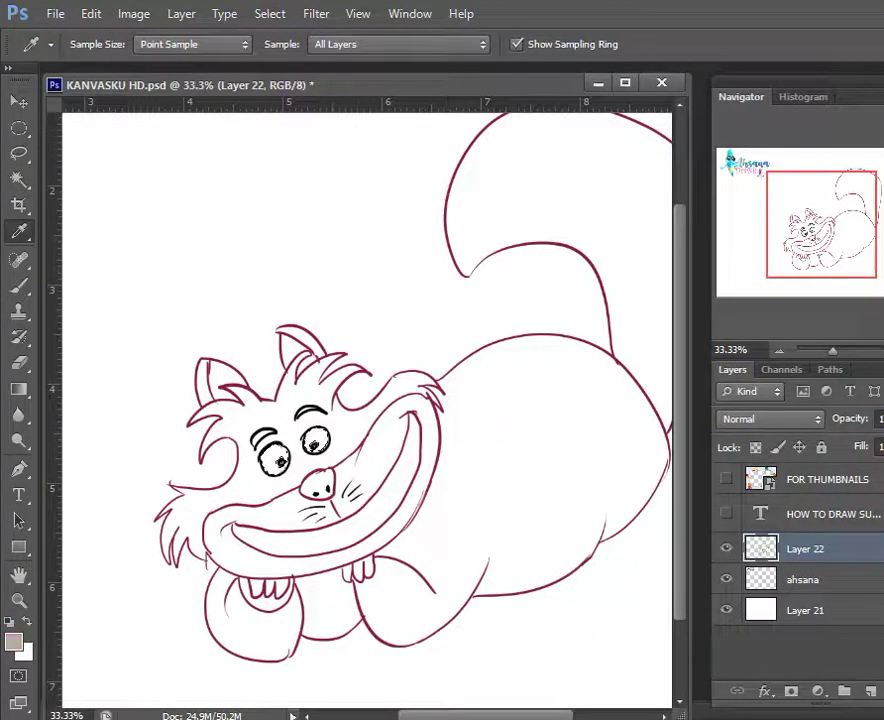
{"action": "key", "text": "c"}
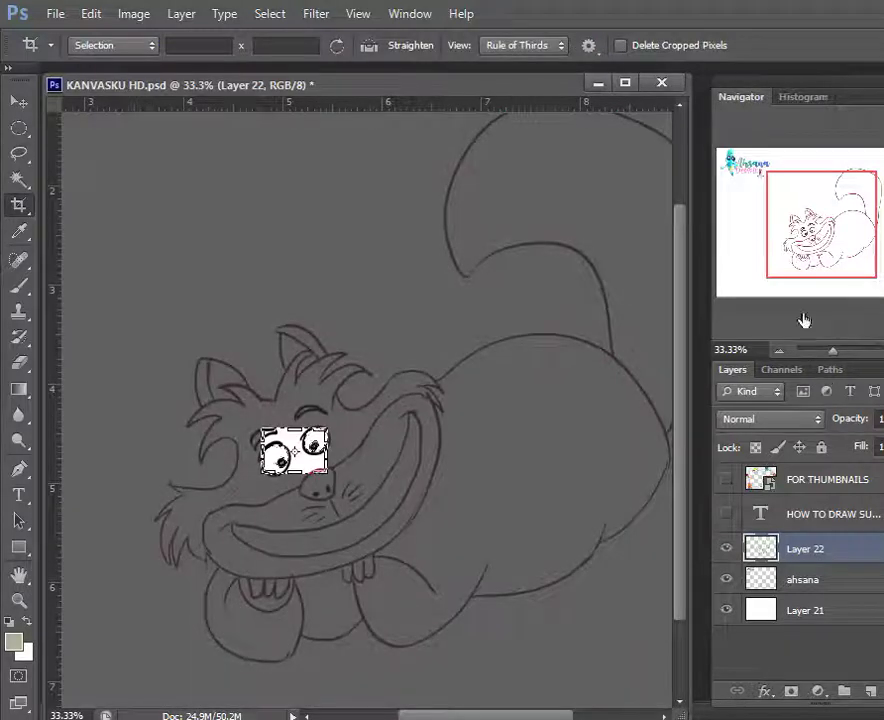
{"action": "left_click", "coordinate": [18, 103]}
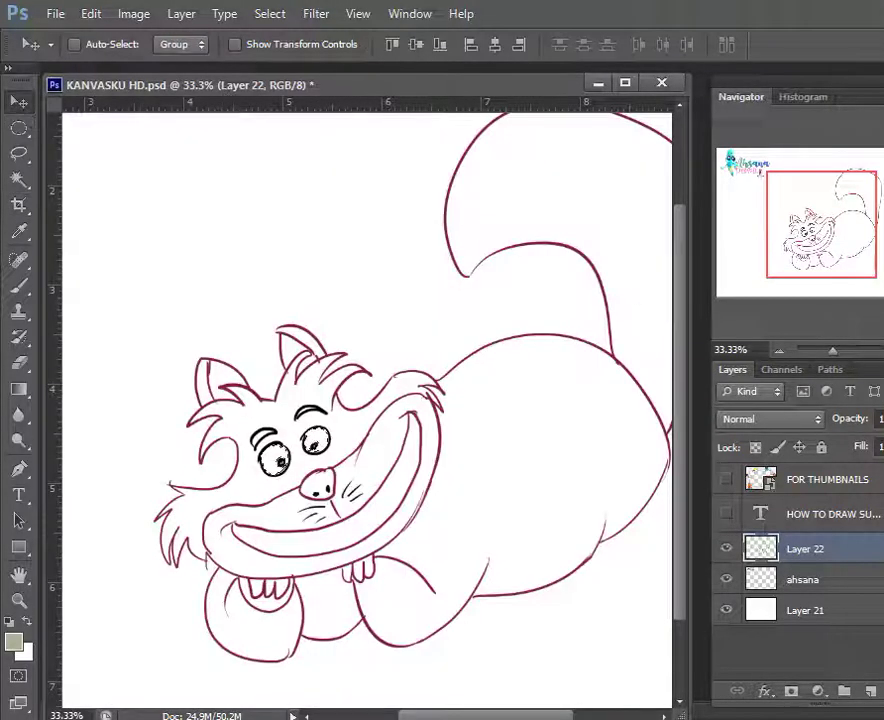
{"action": "key", "text": "i"}
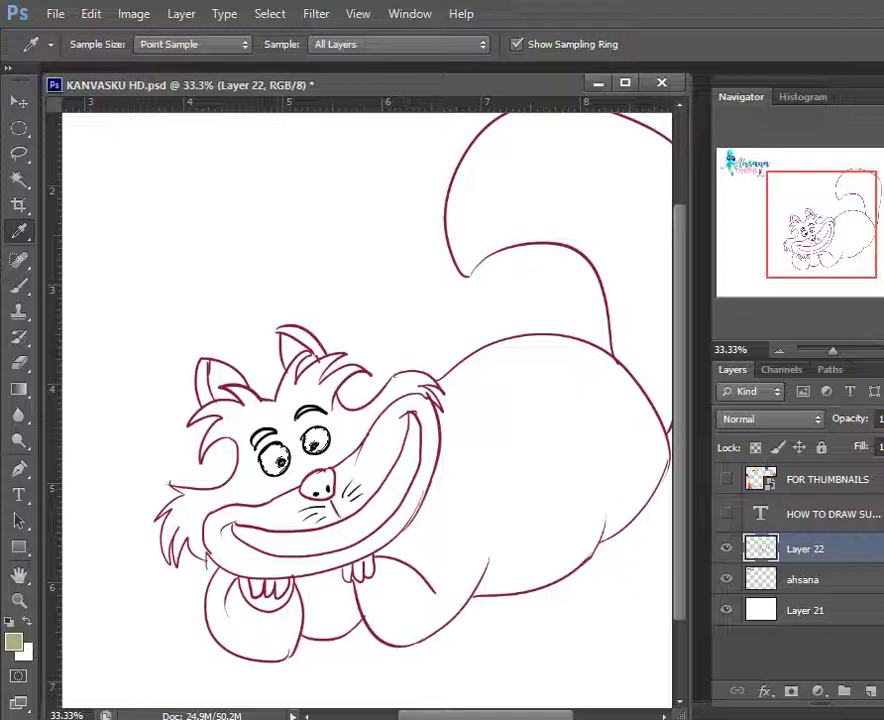
{"action": "left_click", "coordinate": [13, 642]}
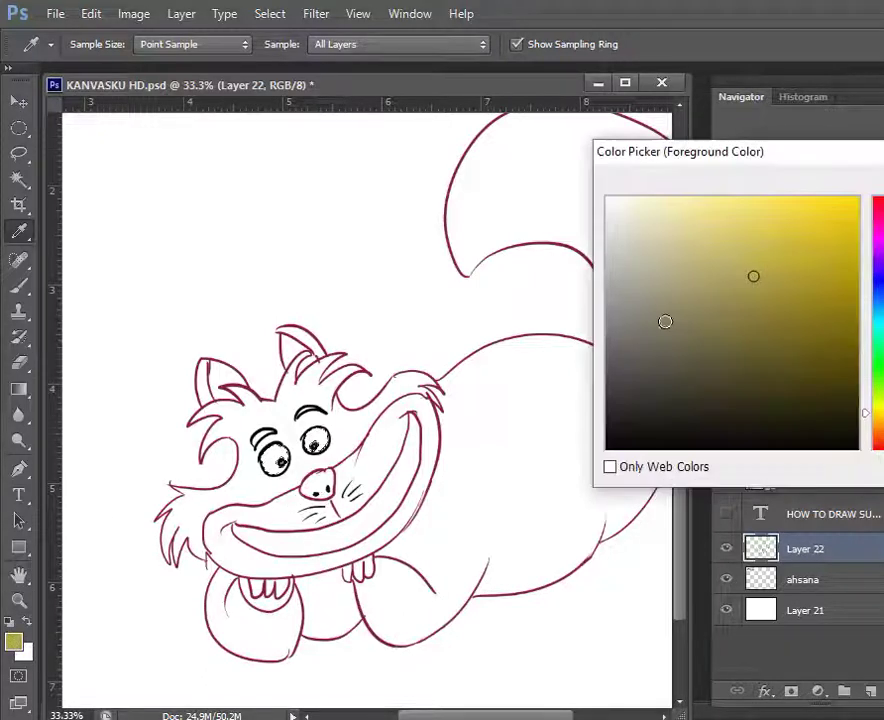
{"action": "left_click_drag", "start_coordinate": [772, 270], "coordinate": [779, 217]}
{"action": "key", "text": "Return"}
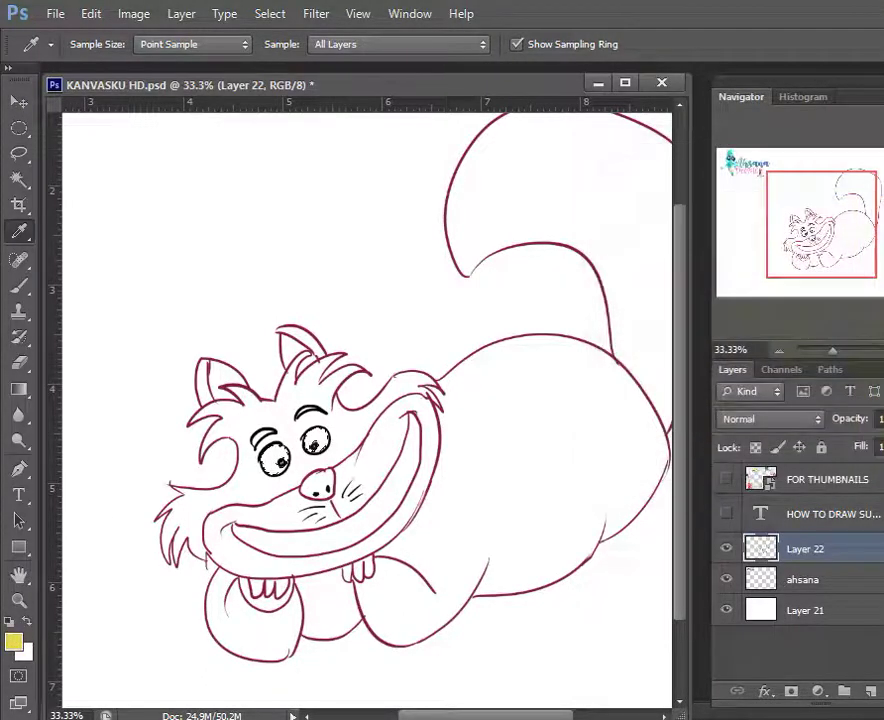
Fill the selected eye areas with the yellow colour
{"action": "key", "text": "x"}
{"action": "key", "text": "ctrl+BackSpace"}
{"action": "key", "text": "x"}
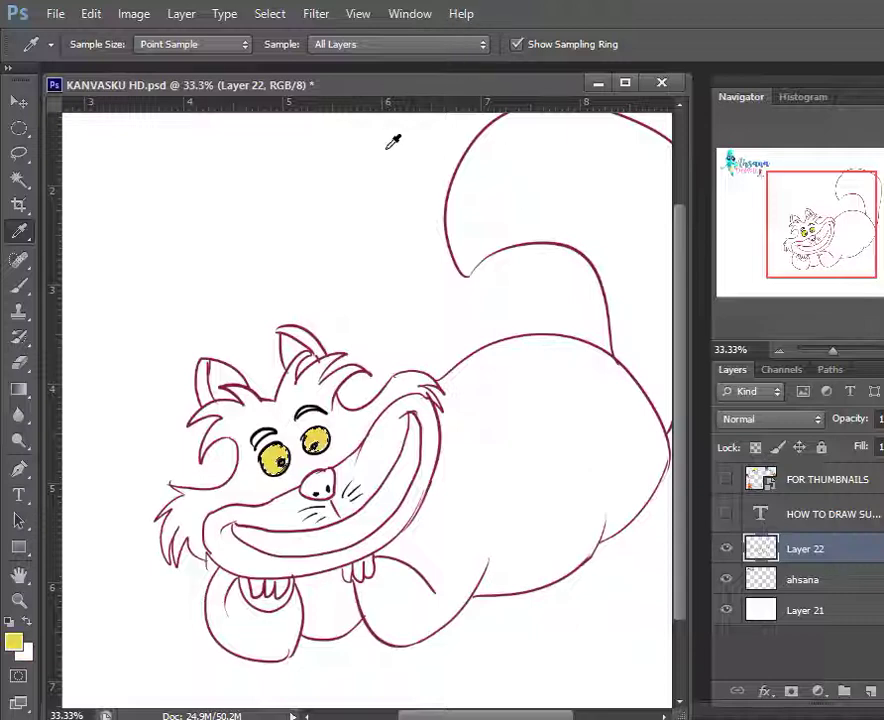
Set up a white brush at 19% opacity and size 50 for highlighting the eyes
{"action": "key", "text": "x"}
{"action": "key", "text": "b"}
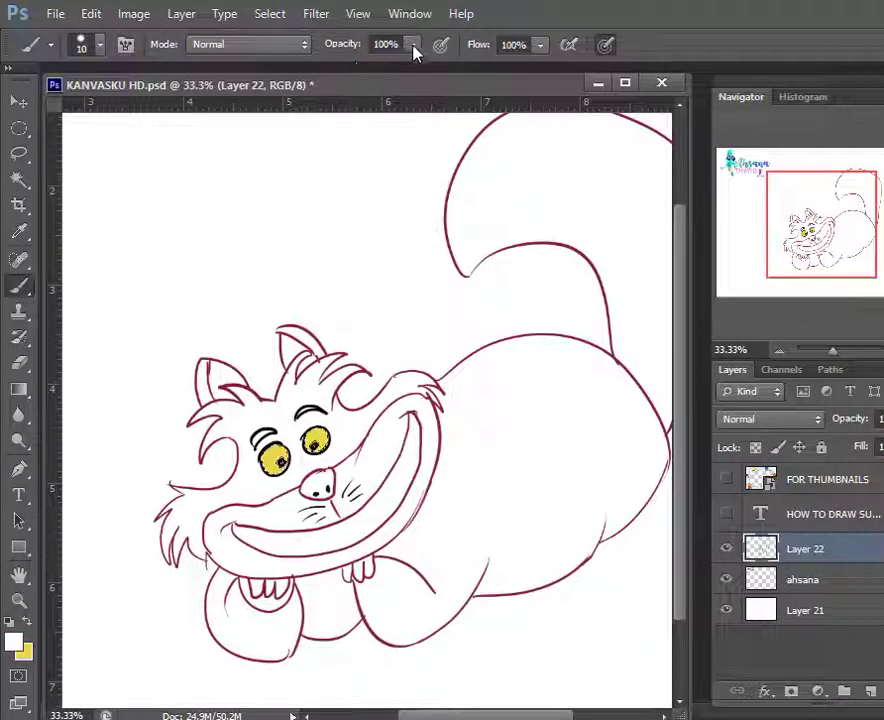
{"action": "left_click", "coordinate": [412, 45]}
{"action": "left_click_drag", "start_coordinate": [355, 67], "coordinate": [333, 70]}
{"action": "key", "text": "bracketright"}
{"action": "key", "text": "bracketright"}
{"action": "key", "text": "bracketright"}
{"action": "key", "text": "bracketright"}
{"action": "key", "text": "bracketright"}
{"action": "key", "text": "bracketright"}
{"action": "key", "text": "bracketright"}
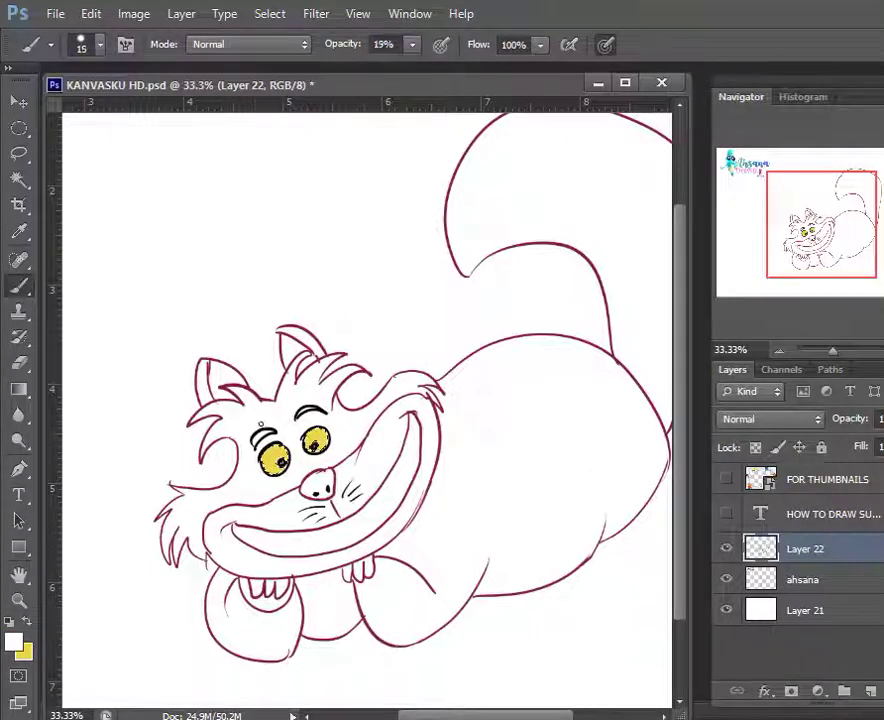
{"action": "key", "text": "bracketright"}
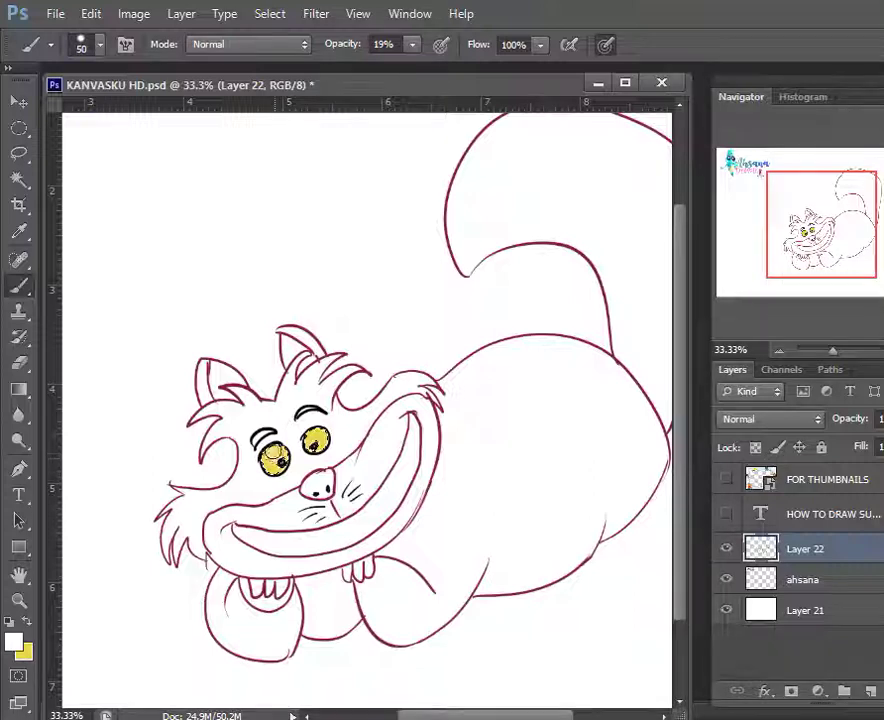
Raise the brush opacity to 44%, paint soft white highlights inside both yellow eyes, and save the file
{"action": "left_click", "coordinate": [412, 45]}
{"action": "left_click_drag", "start_coordinate": [412, 66], "coordinate": [437, 66]}
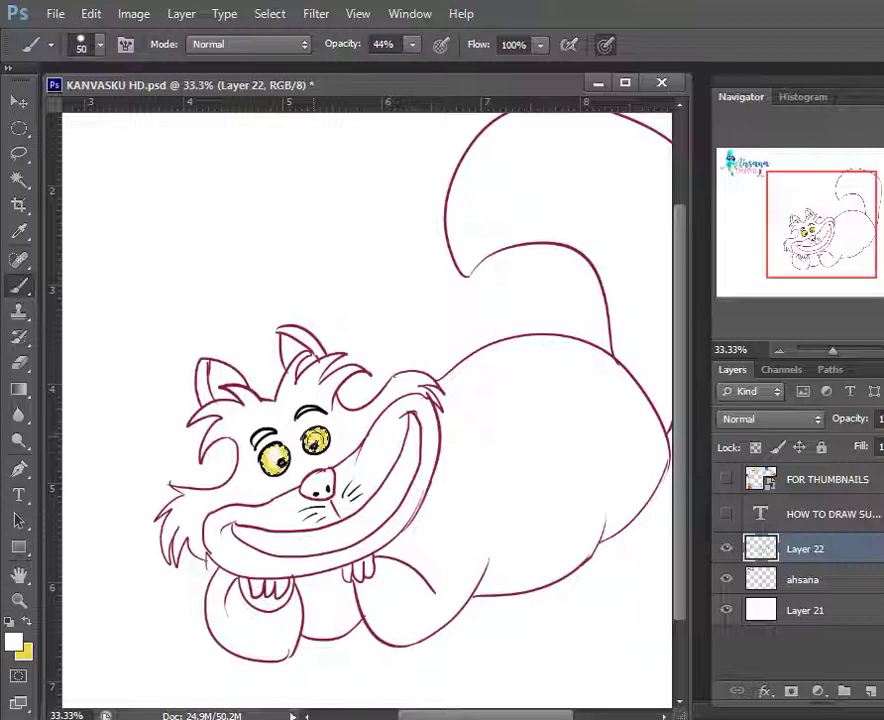
{"action": "left_click_drag", "start_coordinate": [318, 431], "coordinate": [319, 428]}
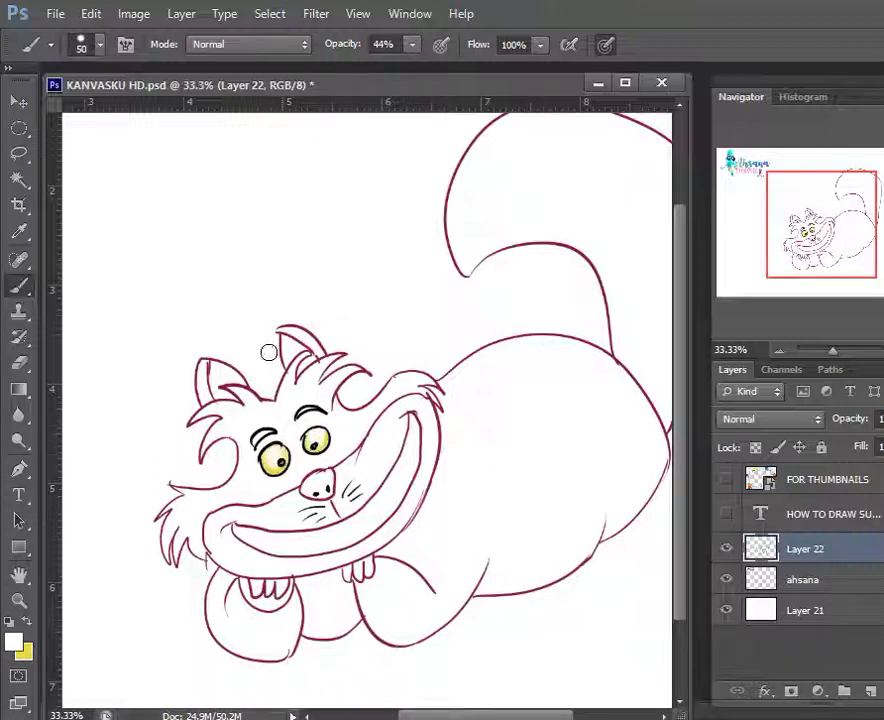
{"action": "key", "text": "ctrl+s"}
Select the insides of both eyebrows with the Magic Wand, fill them with black, deselect, and save
{"action": "key", "text": "w"}
{"action": "left_click", "coordinate": [258, 437]}
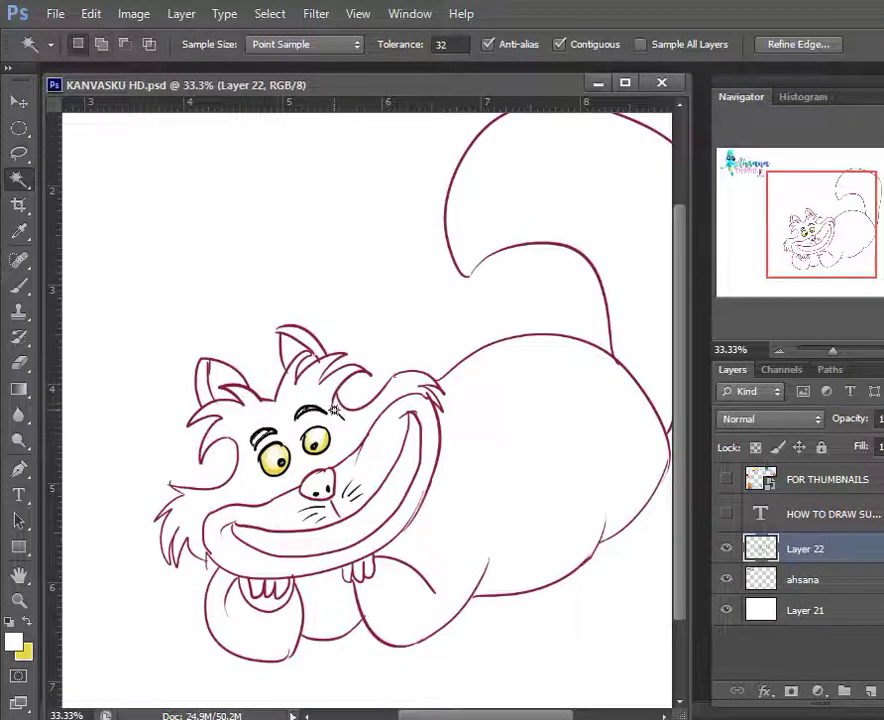
{"action": "left_click", "coordinate": [10, 623]}
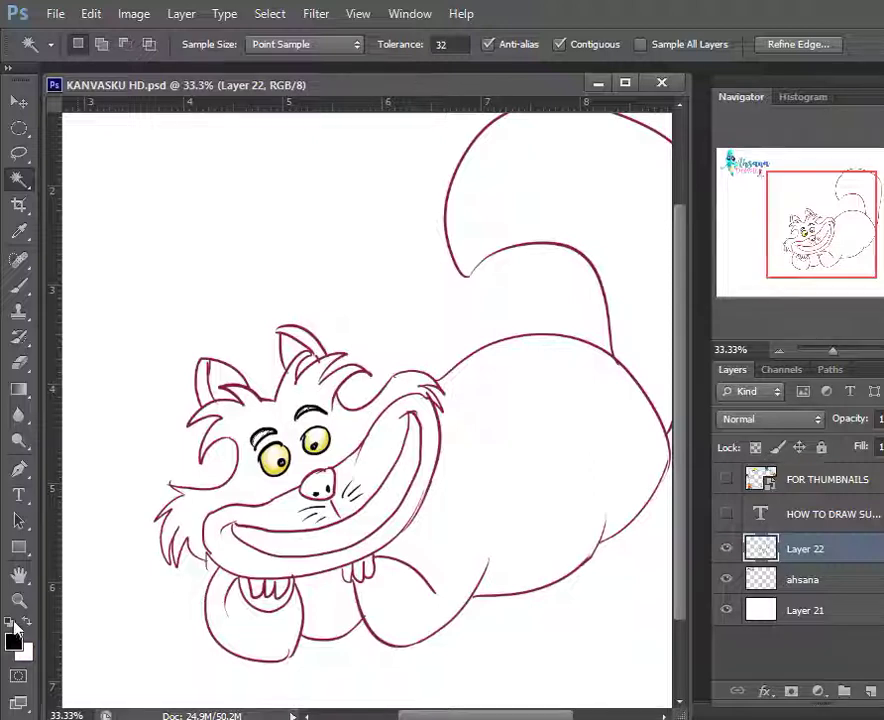
{"action": "key", "text": "x"}
{"action": "key", "text": "ctrl+BackSpace"}
{"action": "key", "text": "ctrl+d"}
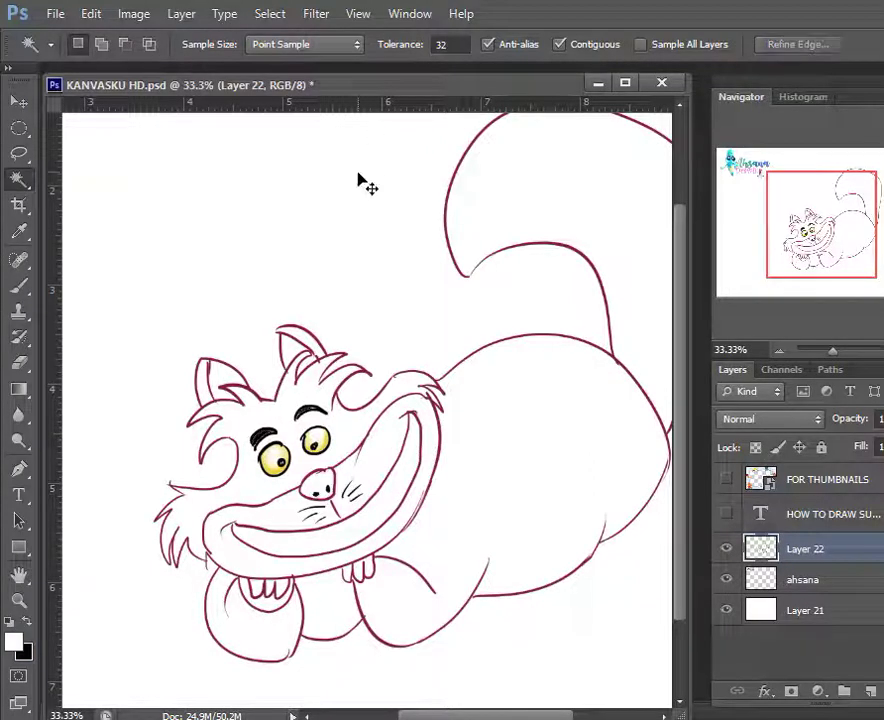
{"action": "key", "text": "ctrl+s"}
Touch up both eyebrows with a black size 9 brush to cover the remaining light gaps, and save
{"action": "key", "text": "x"}
{"action": "key", "text": "b"}
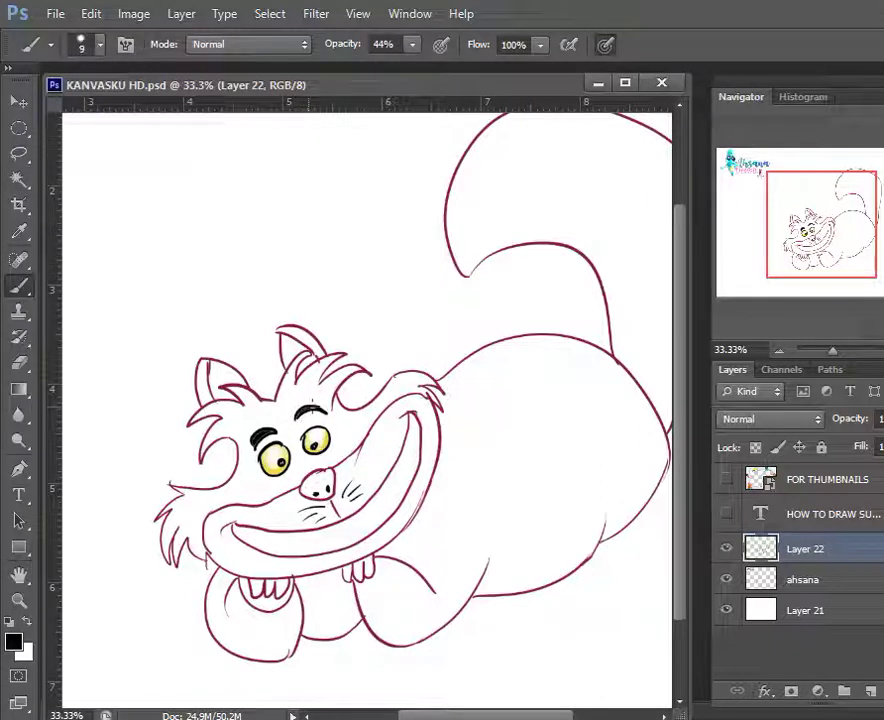
{"action": "left_click_drag", "start_coordinate": [300, 410], "coordinate": [325, 409]}
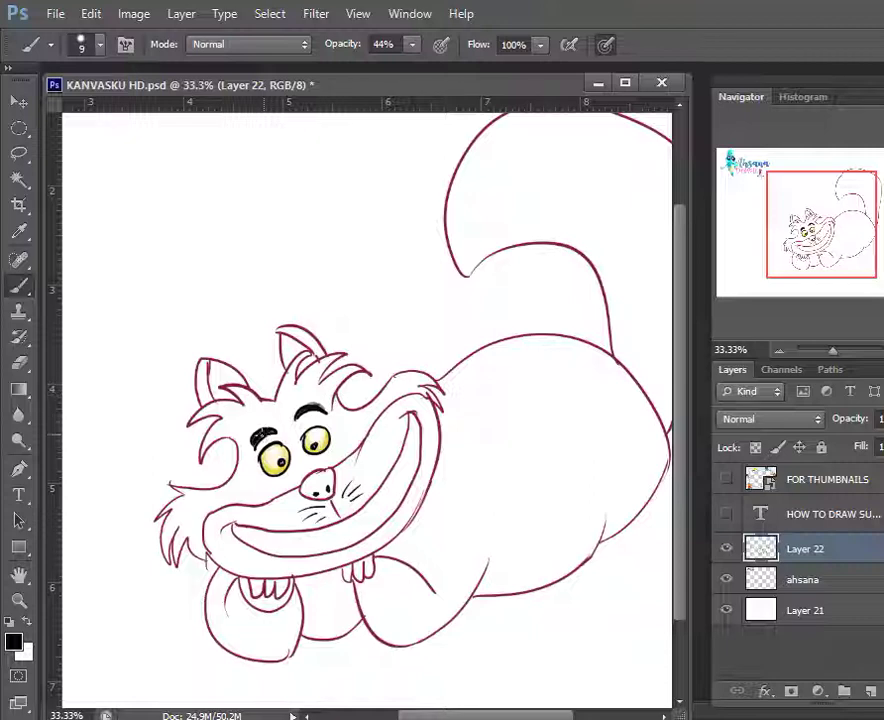
{"action": "left_click_drag", "start_coordinate": [253, 438], "coordinate": [272, 430]}
{"action": "key", "text": "ctrl+s"}
{"action": "key", "text": "w"}
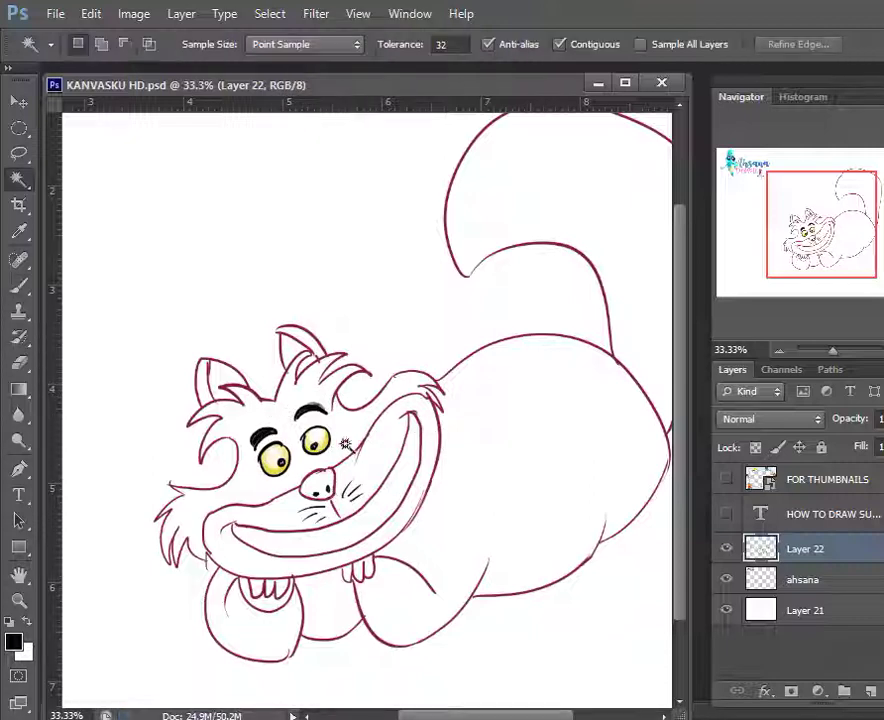
{"action": "left_click", "coordinate": [400, 510]}
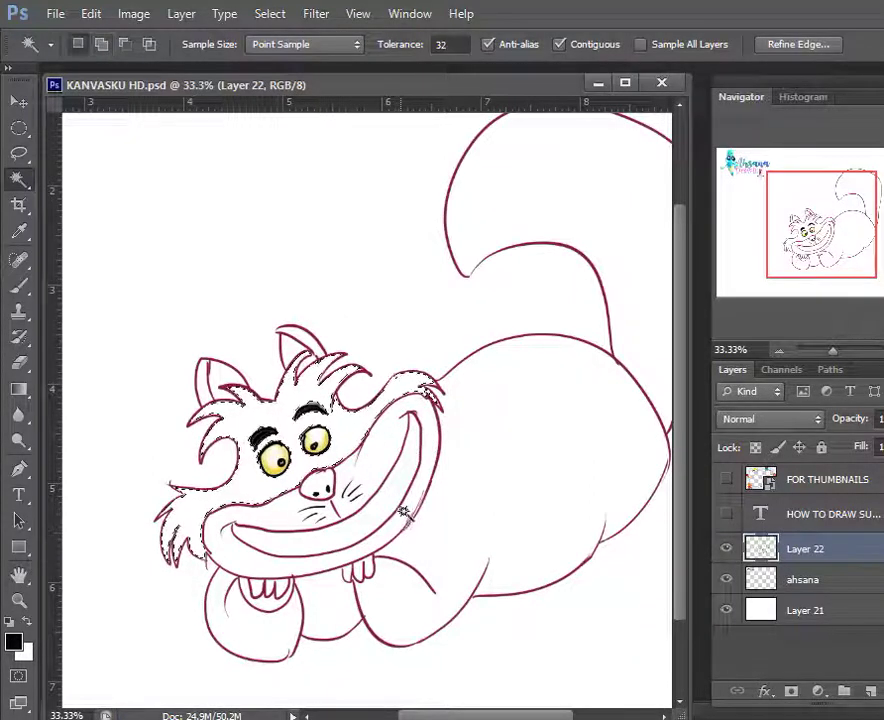
{"action": "left_click", "coordinate": [303, 342], "text": "shift"}
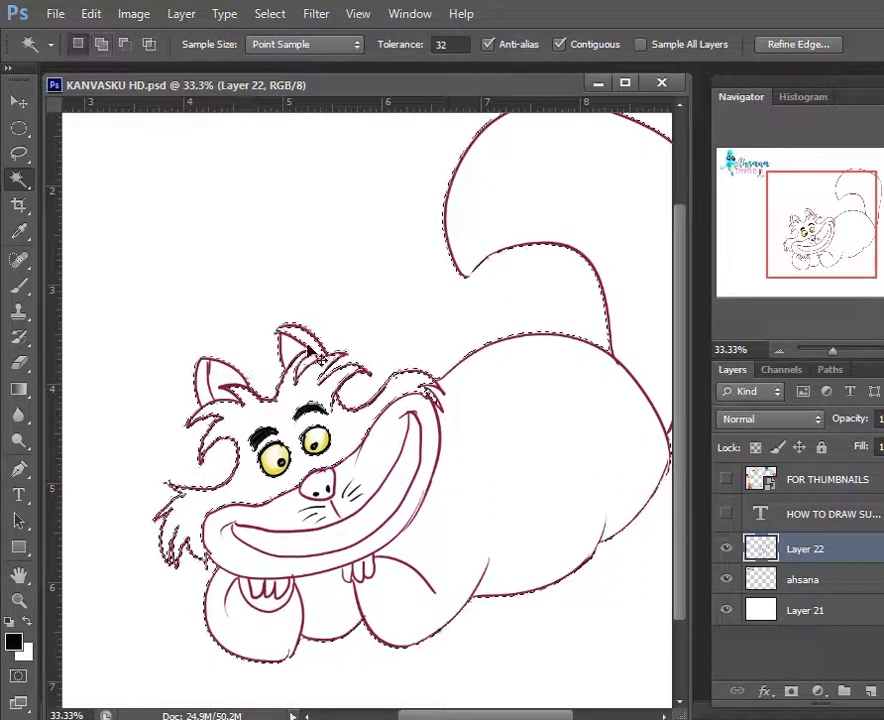
{"action": "key", "text": "ctrl+d"}
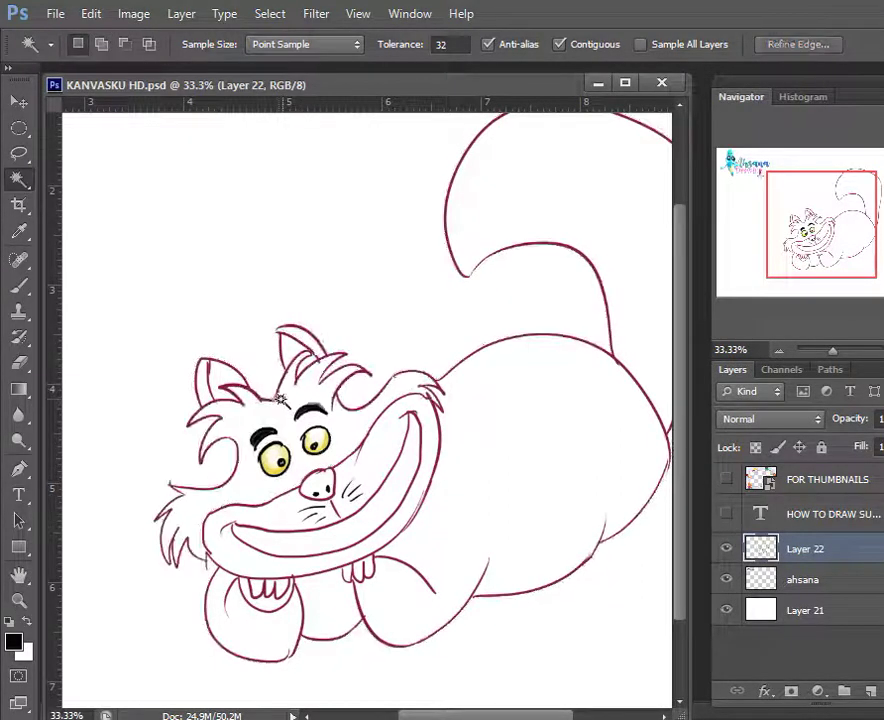
Sample the crimson outline colour and brush over the gap at the tip of the cat's upper ear
{"action": "key", "text": "i"}
{"action": "left_click", "coordinate": [437, 397]}
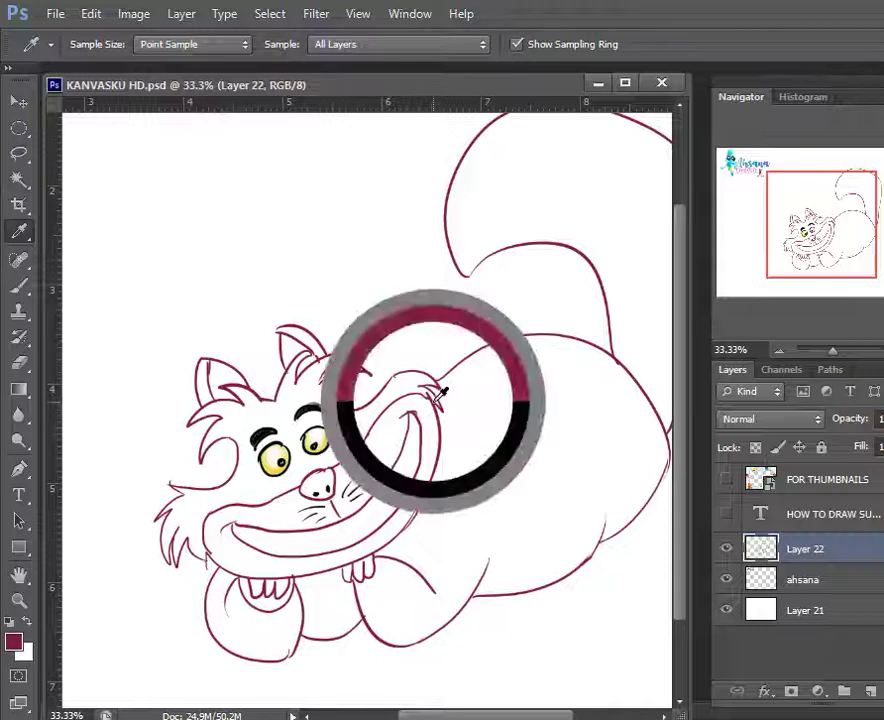
{"action": "key", "text": "b"}
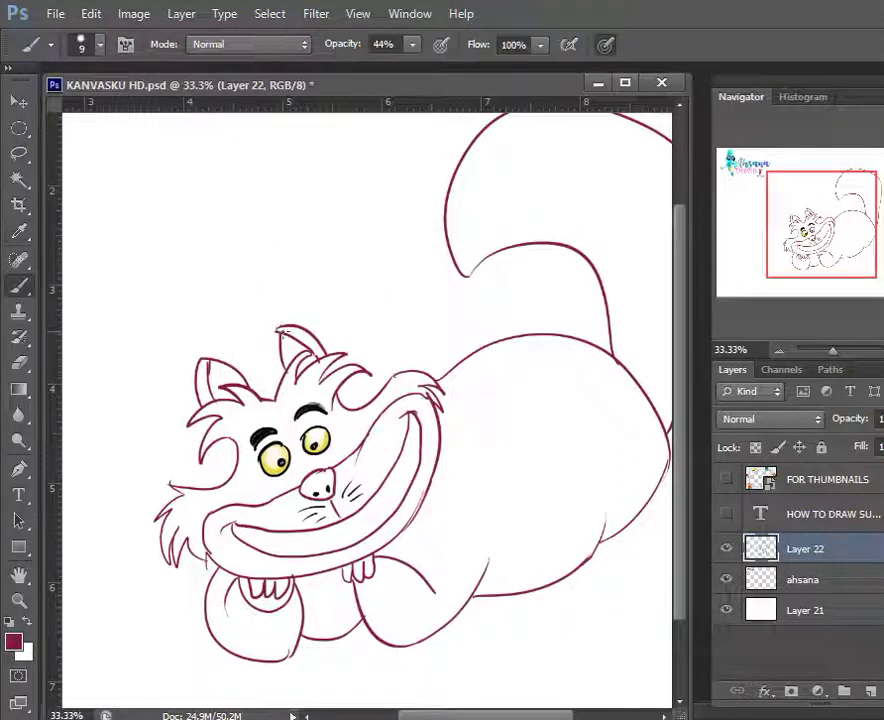
Select the outer ear strips and the face fur with the Magic Wand and fill them with a dusty crimson
{"action": "key", "text": "w"}
{"action": "left_click", "coordinate": [298, 340]}
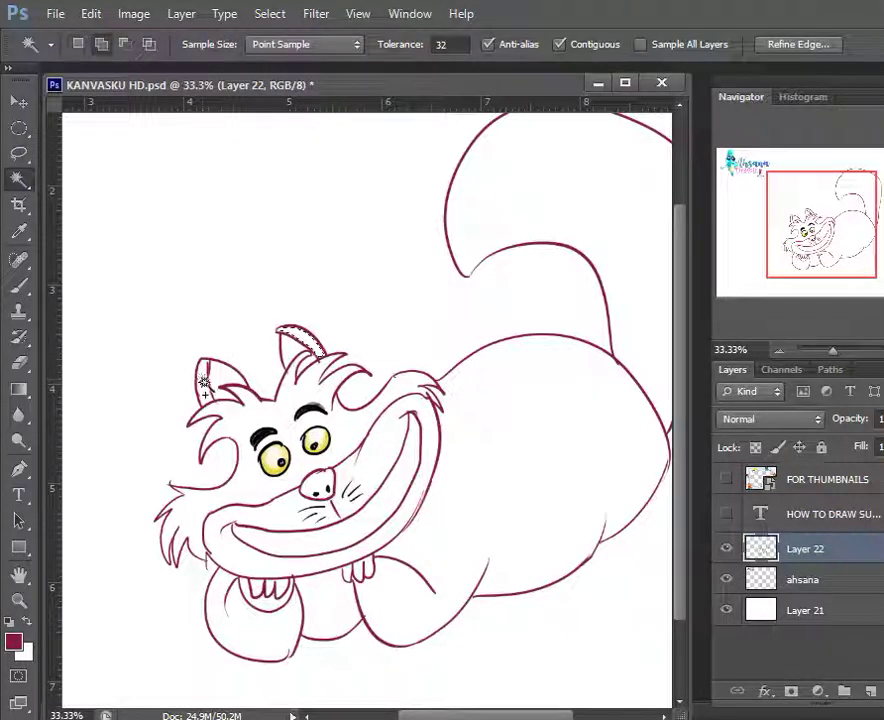
{"action": "left_click", "coordinate": [243, 478], "text": "shift"}
{"action": "key", "text": "i"}
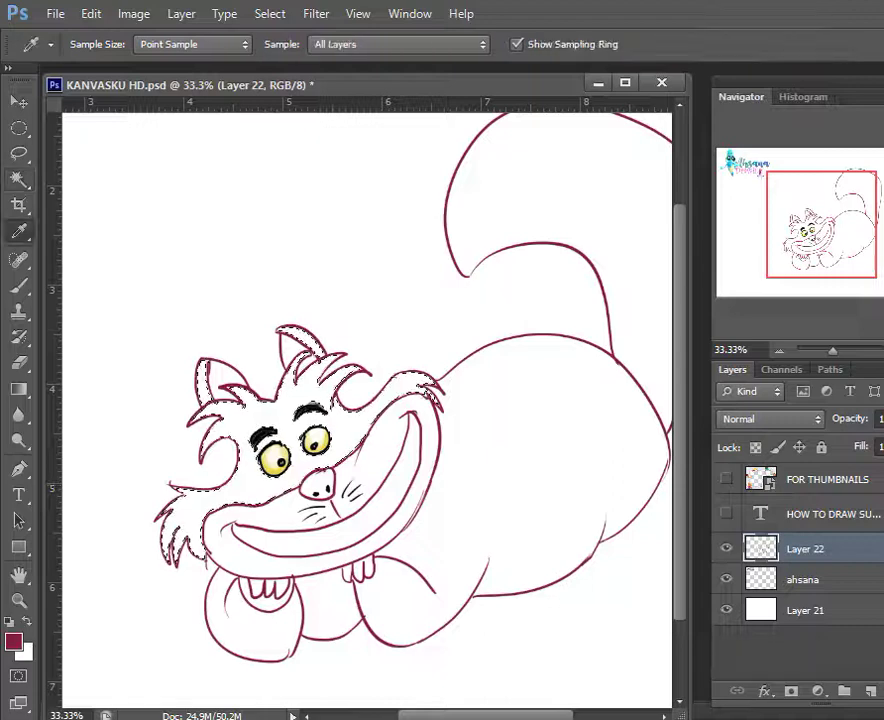
{"action": "key", "text": "x"}
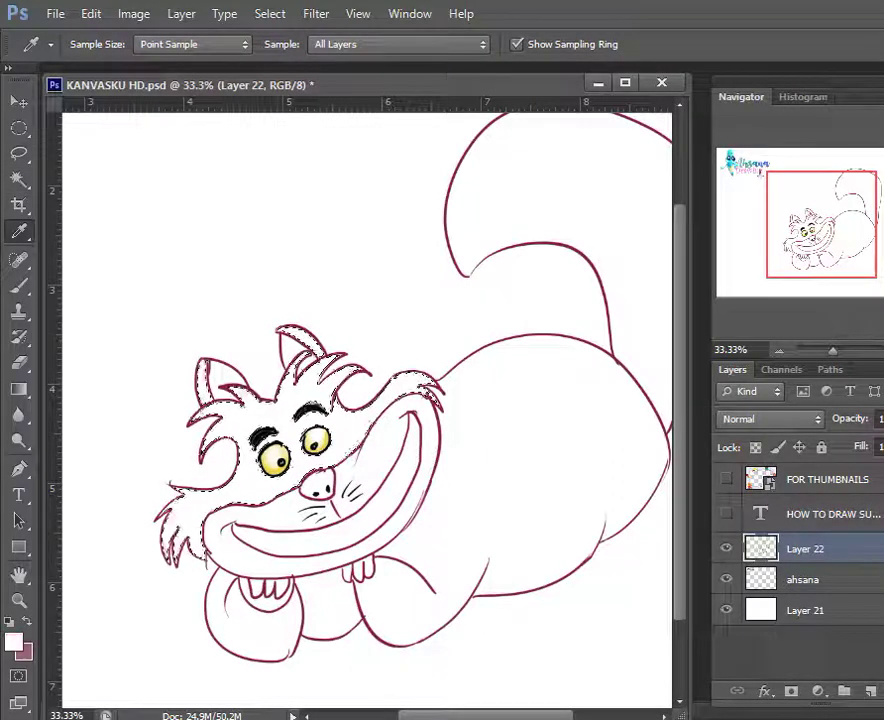
{"action": "key", "text": "ctrl+BackSpace"}
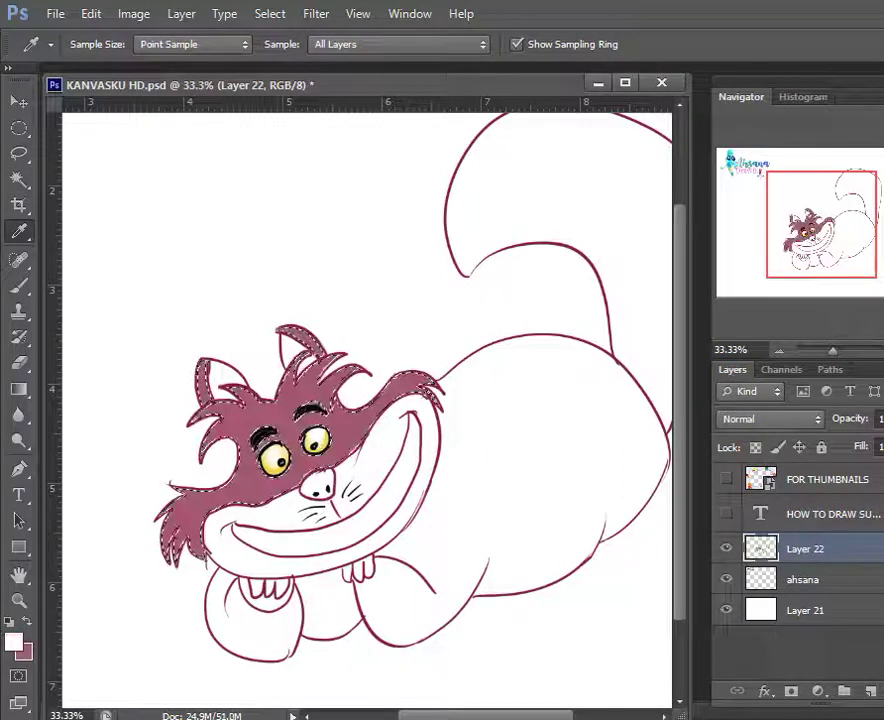
Change the background colour to a brighter pinkish crimson, refill the selected ears and face fur with it, and deselect
{"action": "left_click", "coordinate": [22, 652]}
{"action": "left_click", "coordinate": [768, 268]}
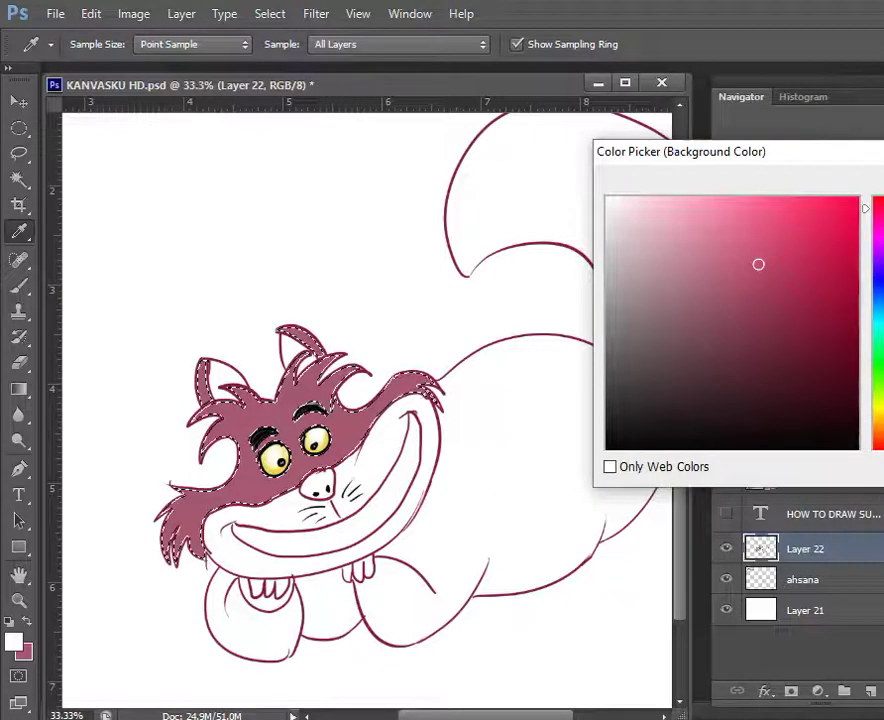
{"action": "key", "text": "Return"}
{"action": "key", "text": "ctrl+d"}
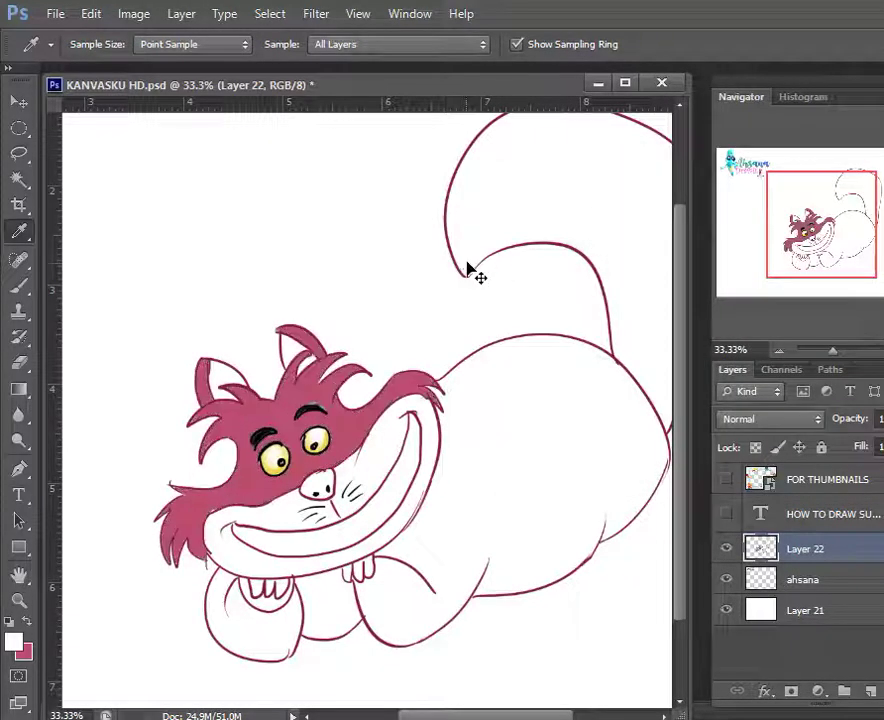
Select both inner ears and the muzzle area around the mouth with the Magic Wand
{"action": "key", "text": "w"}
{"action": "left_click", "coordinate": [291, 350]}
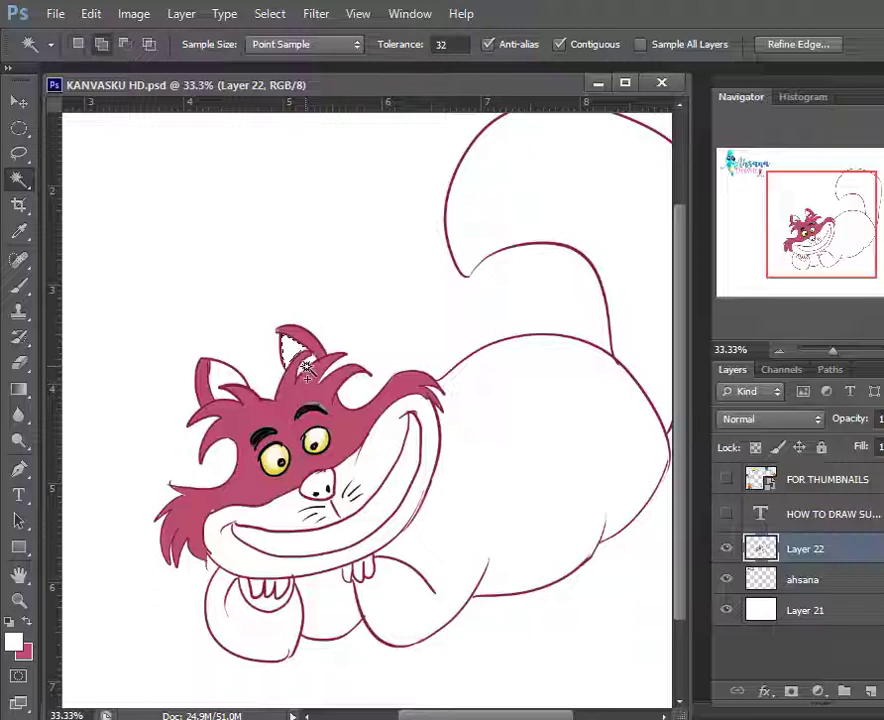
{"action": "left_click", "coordinate": [222, 378], "text": "shift"}
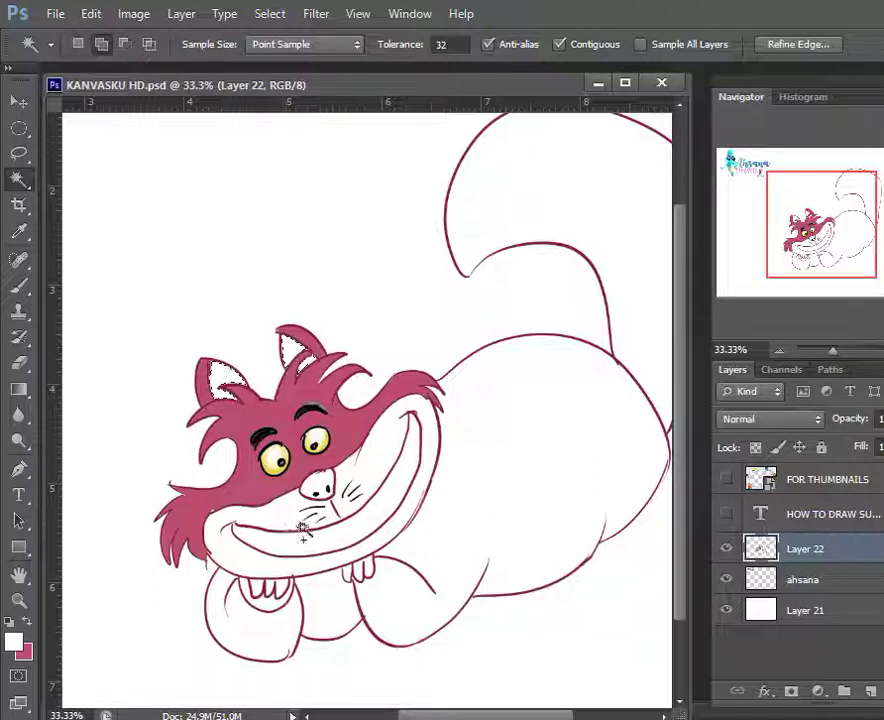
{"action": "left_click", "coordinate": [303, 528]}
Pick a light peach colour, fill the selected inner ears and muzzle with it, deselect, and save
{"action": "key", "text": "i"}
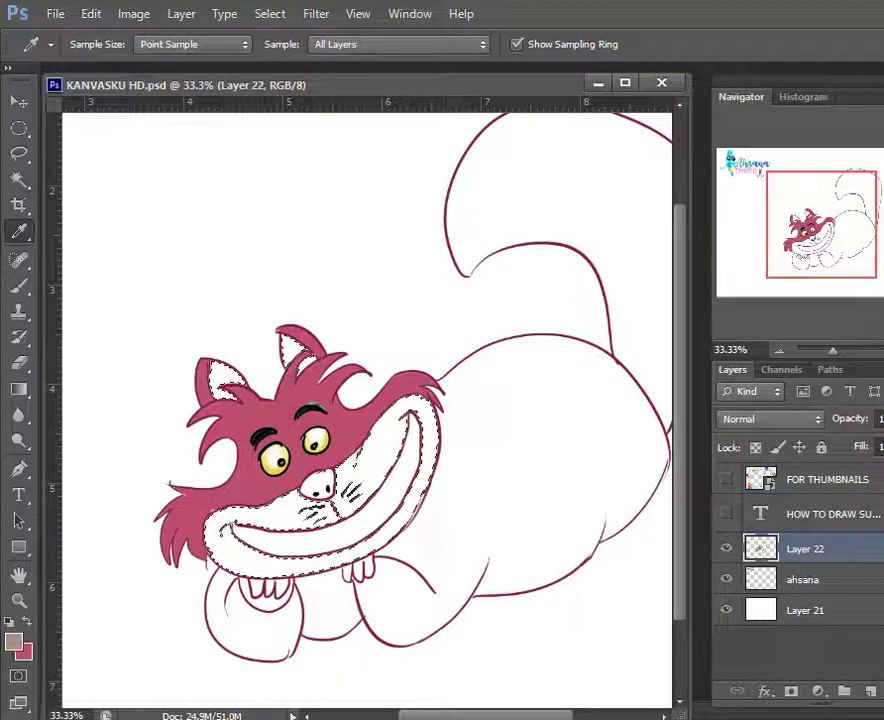
{"action": "left_click", "coordinate": [14, 640]}
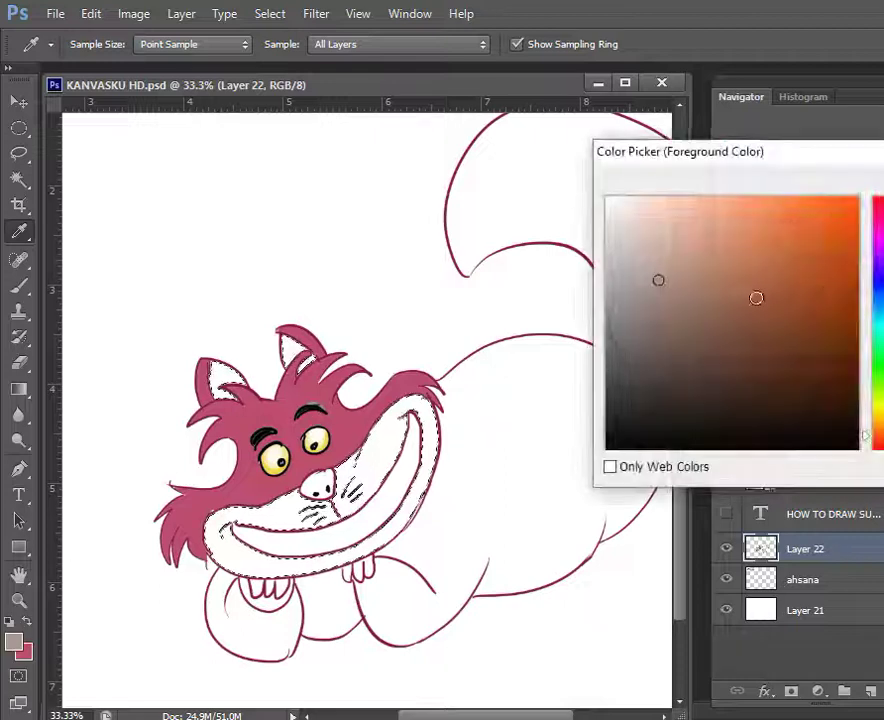
{"action": "left_click_drag", "start_coordinate": [694, 238], "coordinate": [688, 215]}
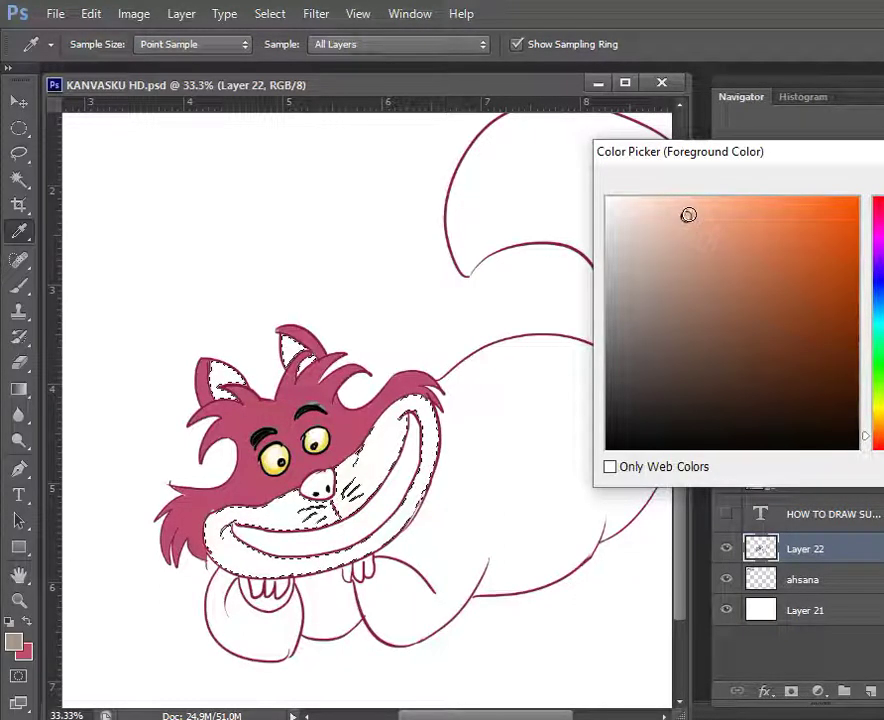
{"action": "key", "text": "Return"}
{"action": "key", "text": "x"}
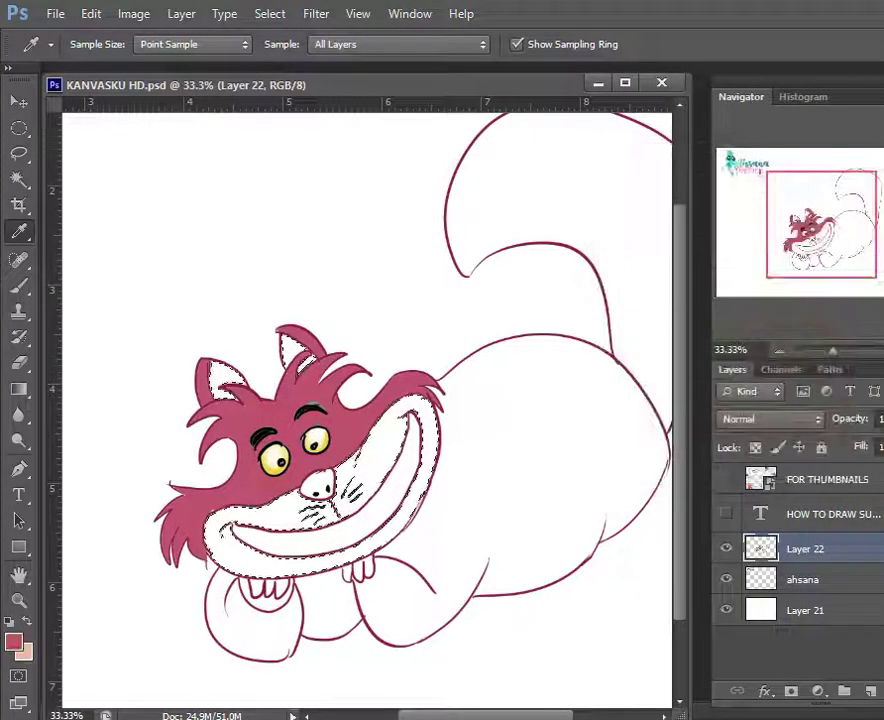
{"action": "key", "text": "ctrl+BackSpace"}
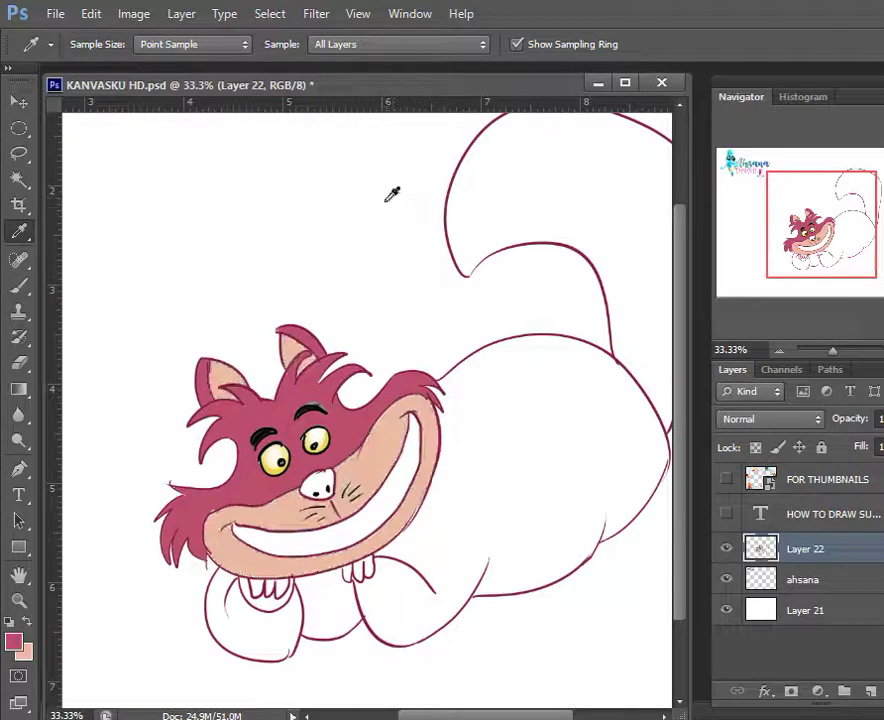
{"action": "key", "text": "ctrl+s"}
Select the inside of the grinning mouth with the Magic Wand and set the foreground colour to a very light grey
{"action": "key", "text": "w"}
{"action": "left_click", "coordinate": [405, 497]}
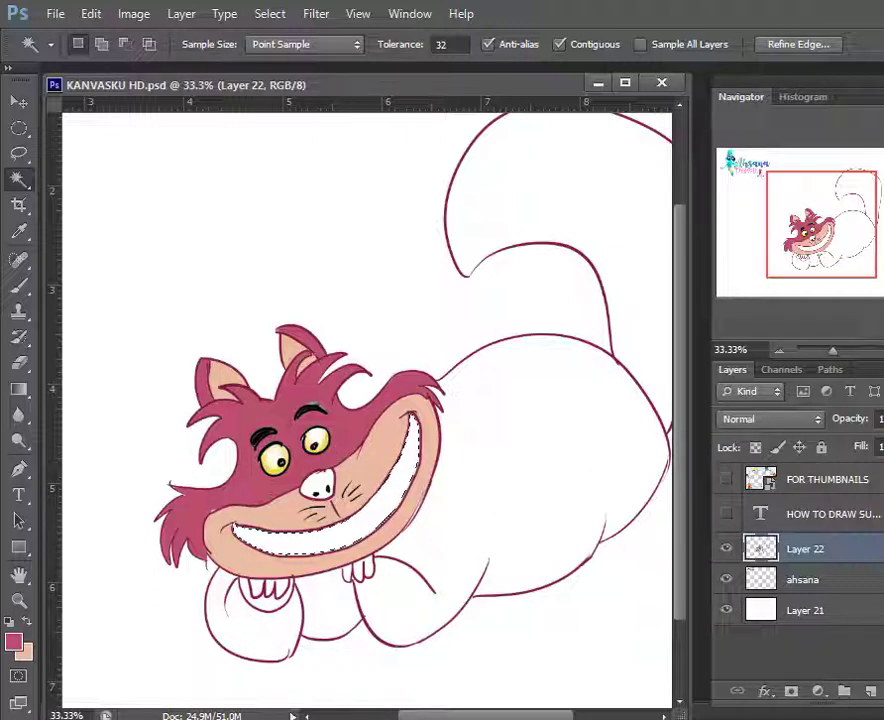
{"action": "left_click", "coordinate": [14, 642]}
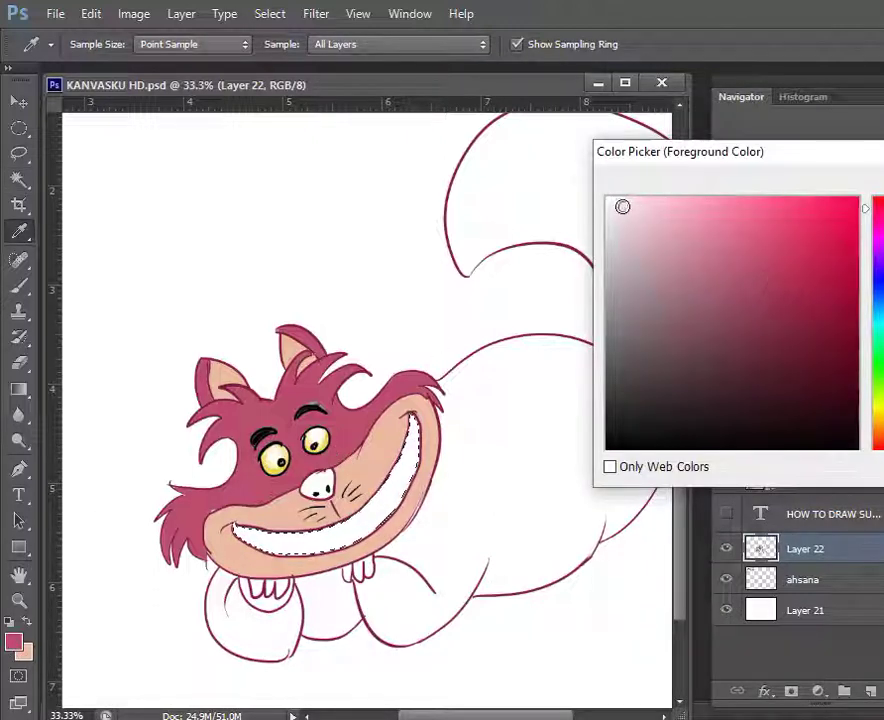
{"action": "left_click_drag", "start_coordinate": [622, 207], "coordinate": [607, 218]}
{"action": "key", "text": "Return"}
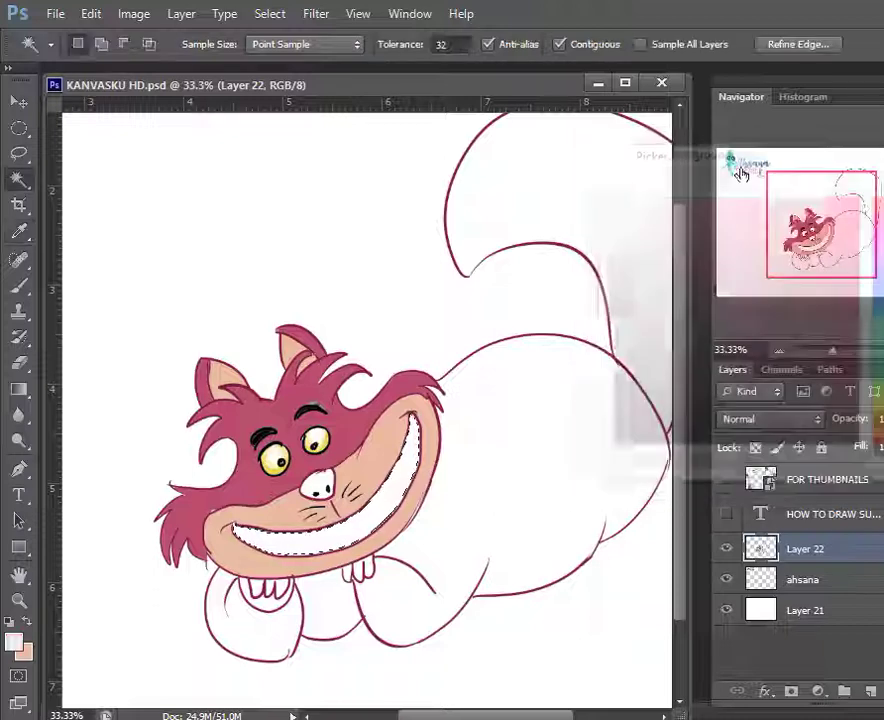
Paint light grey shading along the upper edge of the selected teeth with a size 45 brush at 92% opacity
{"action": "key", "text": "b"}
{"action": "key", "text": "bracketright"}
{"action": "key", "text": "bracketright"}
{"action": "key", "text": "bracketright"}
{"action": "key", "text": "bracketright"}
{"action": "key", "text": "bracketright"}
{"action": "key", "text": "bracketright"}
{"action": "key", "text": "bracketright"}
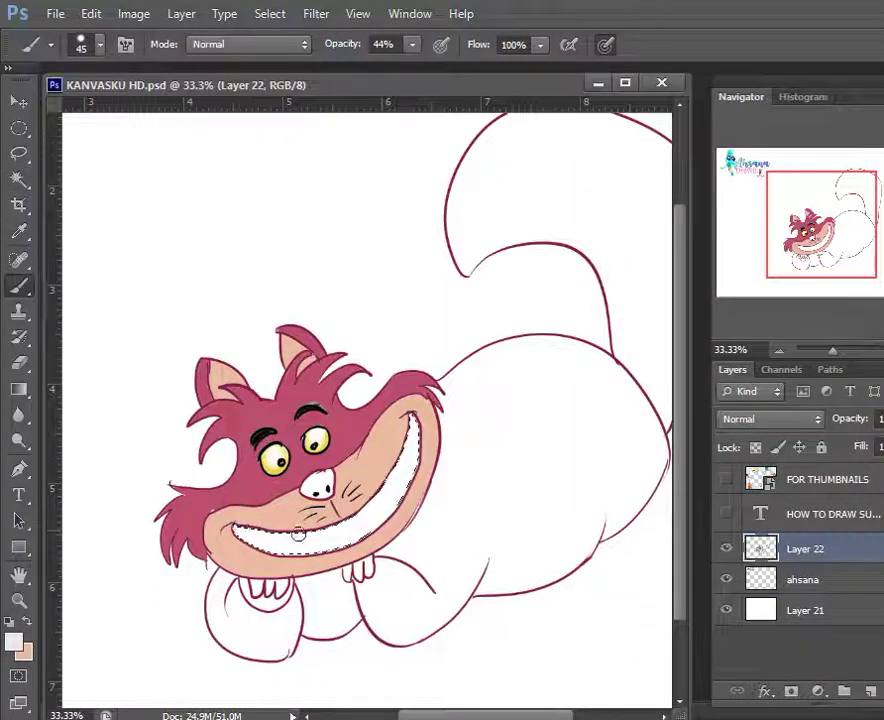
{"action": "left_click", "coordinate": [412, 45]}
{"action": "left_click_drag", "start_coordinate": [413, 67], "coordinate": [460, 68]}
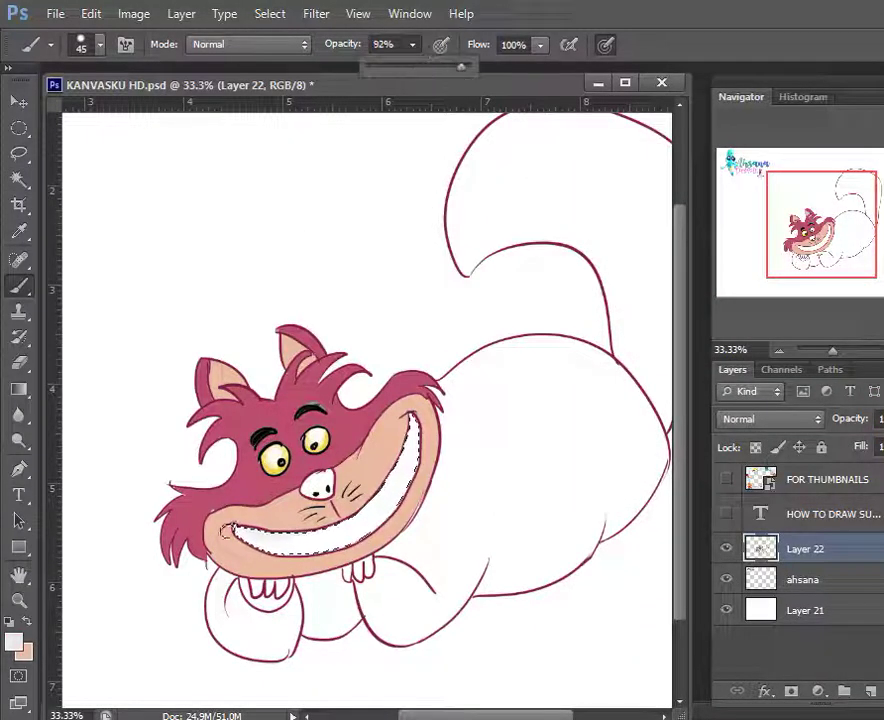
{"action": "left_click", "coordinate": [262, 526]}
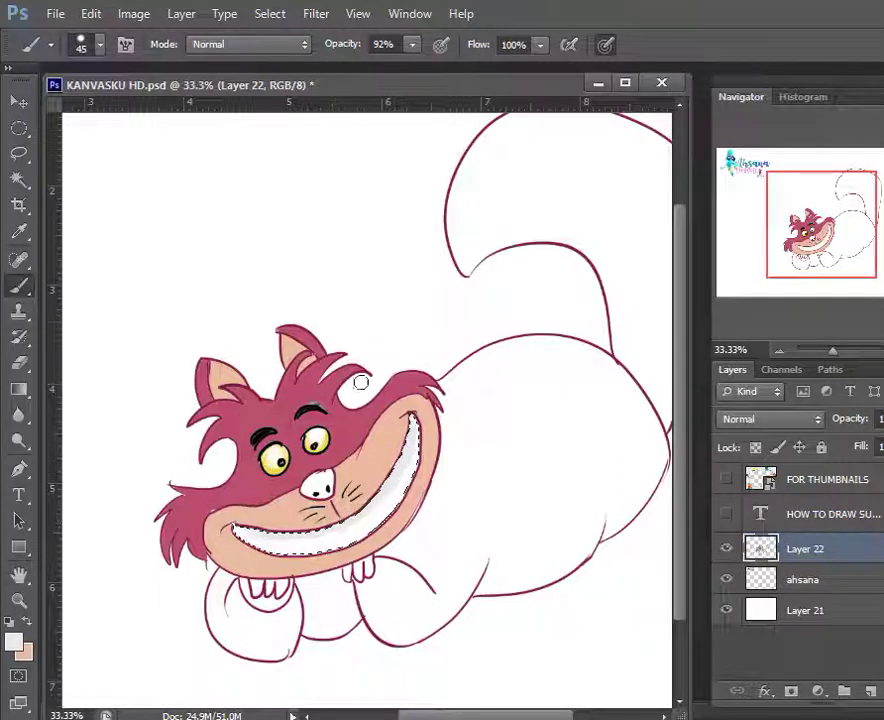
Reset the colours to black and white, deselect, draw thin dividing lines between the teeth with a size 1 brush, and save
{"action": "left_click", "coordinate": [10, 623]}
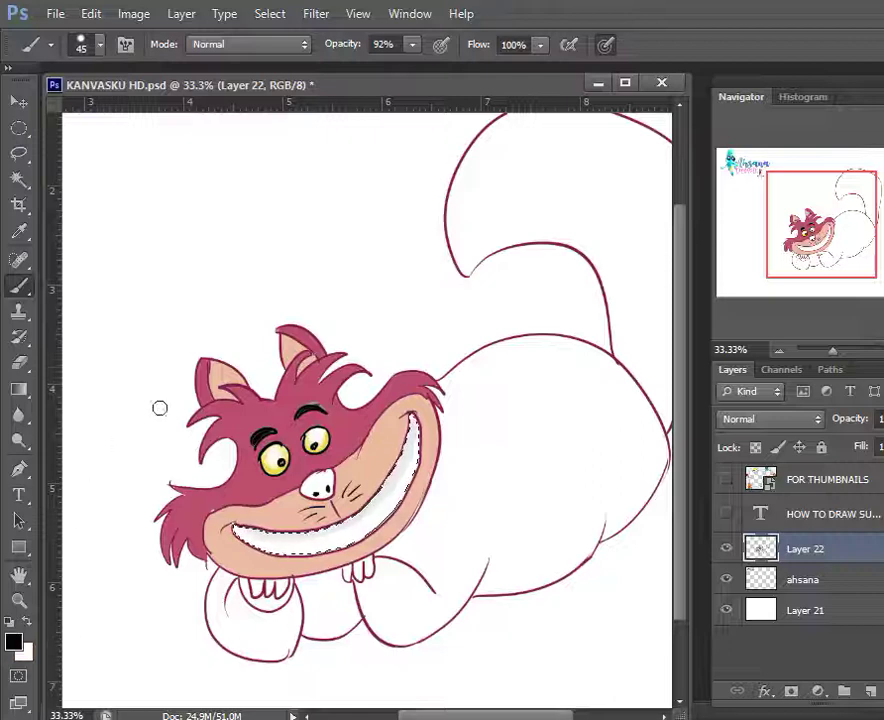
{"action": "key", "text": "bracketleft"}
{"action": "key", "text": "bracketleft"}
{"action": "key", "text": "bracketleft"}
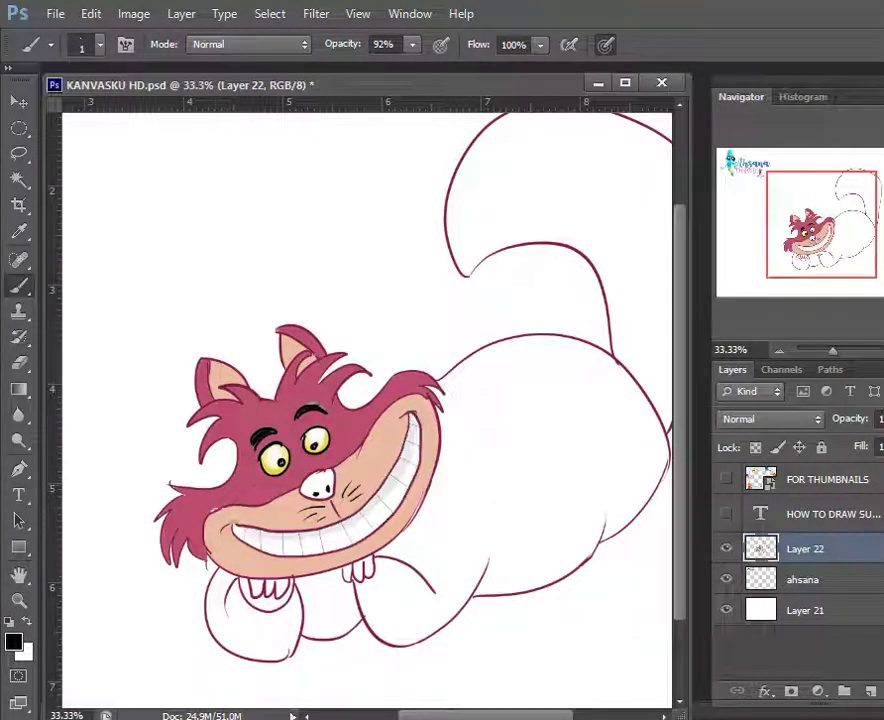
{"action": "key", "text": "ctrl+s"}
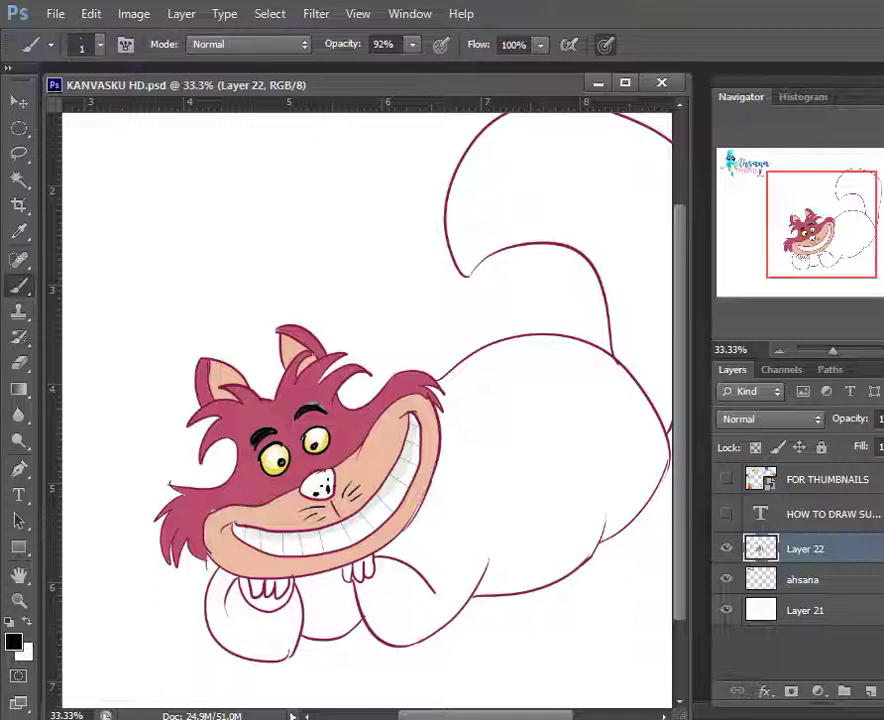
Select the nose with the Magic Wand and fill it with a dark pink sampled from the face fur
{"action": "key", "text": "w"}
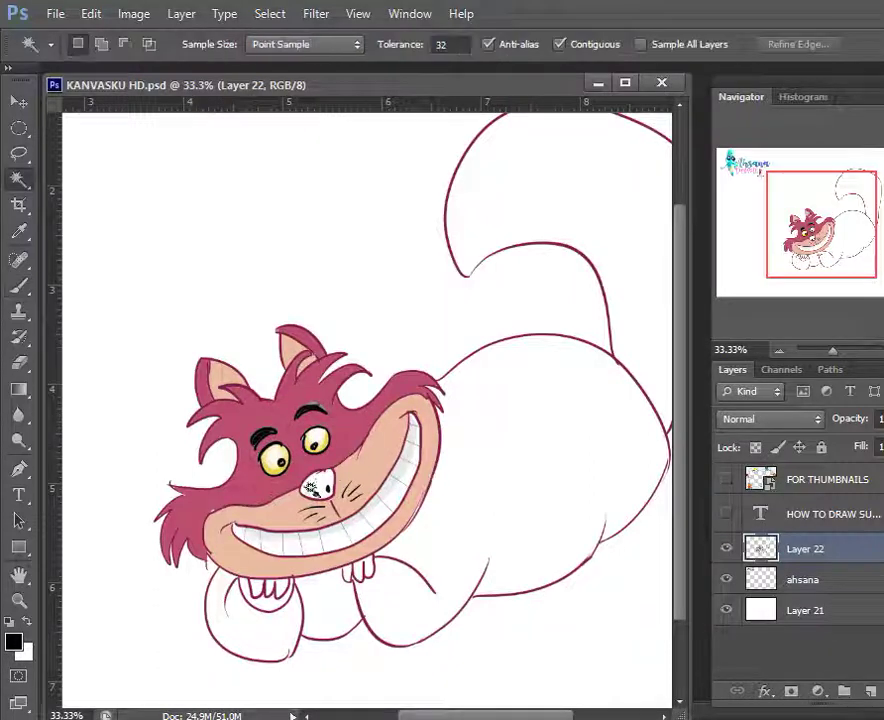
{"action": "key", "text": "i"}
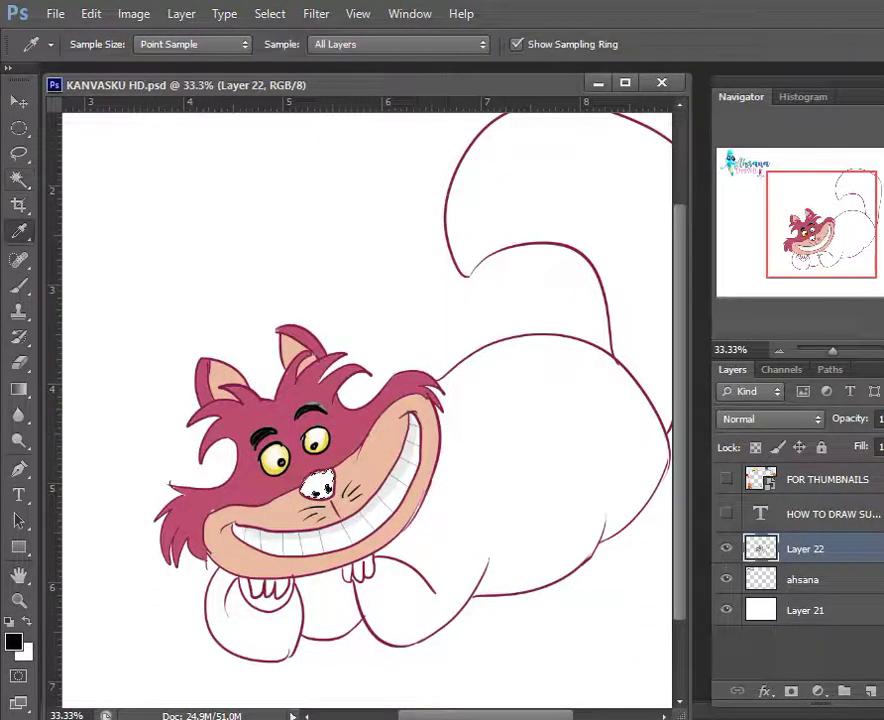
{"action": "left_click", "coordinate": [878, 363]}
{"action": "key", "text": "x"}
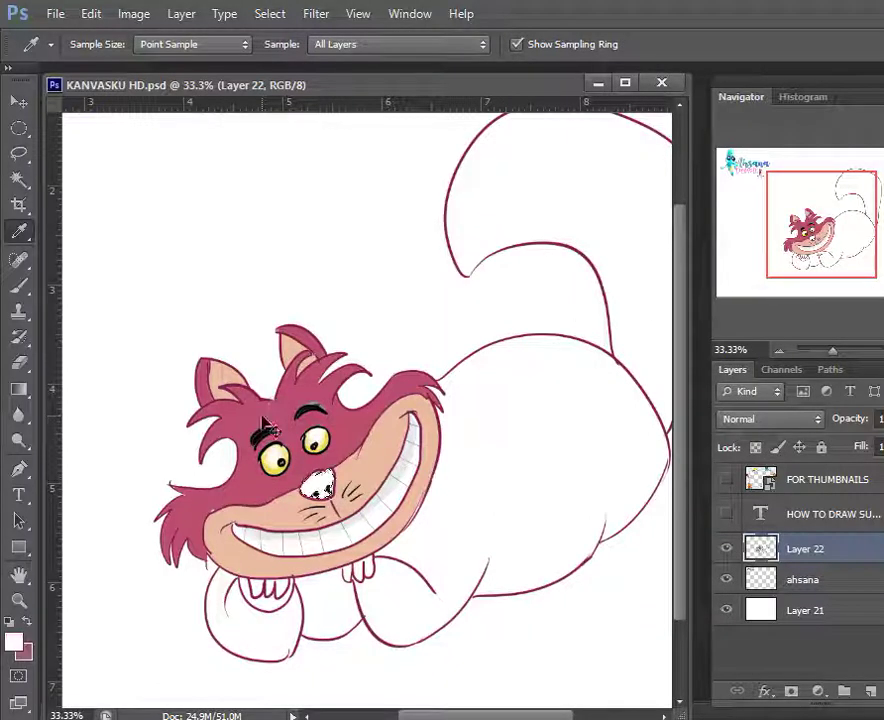
{"action": "key", "text": "ctrl+BackSpace"}
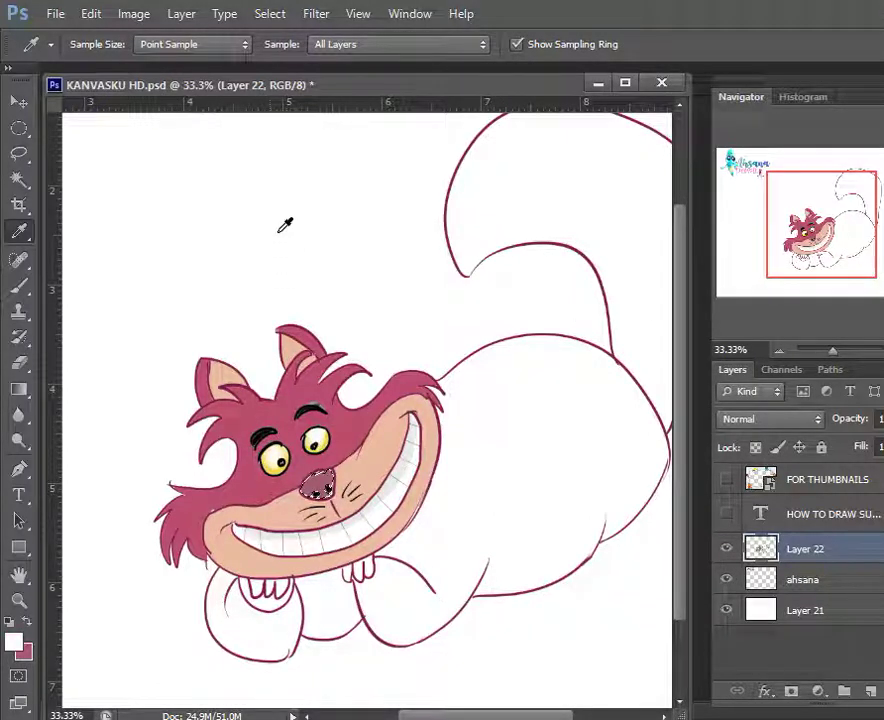
{"action": "left_click", "coordinate": [354, 421]}
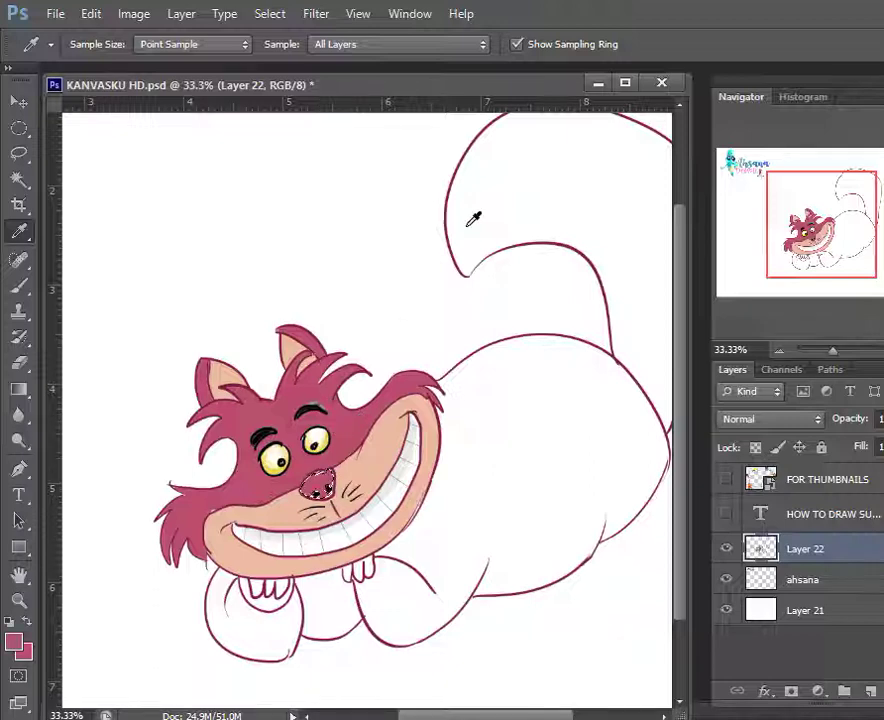
Pick a lighter pink and paint a soft highlight on the selected nose with a size 35 brush at 43% opacity, deselect, and save
{"action": "left_click", "coordinate": [23, 651]}
{"action": "mouse_move", "coordinate": [758, 262]}
{"action": "left_mouse_down"}
{"action": "mouse_move", "coordinate": [738, 223]}
{"action": "mouse_move", "coordinate": [715, 205]}
{"action": "left_mouse_up"}
{"action": "key", "text": "Return"}
{"action": "key", "text": "x"}
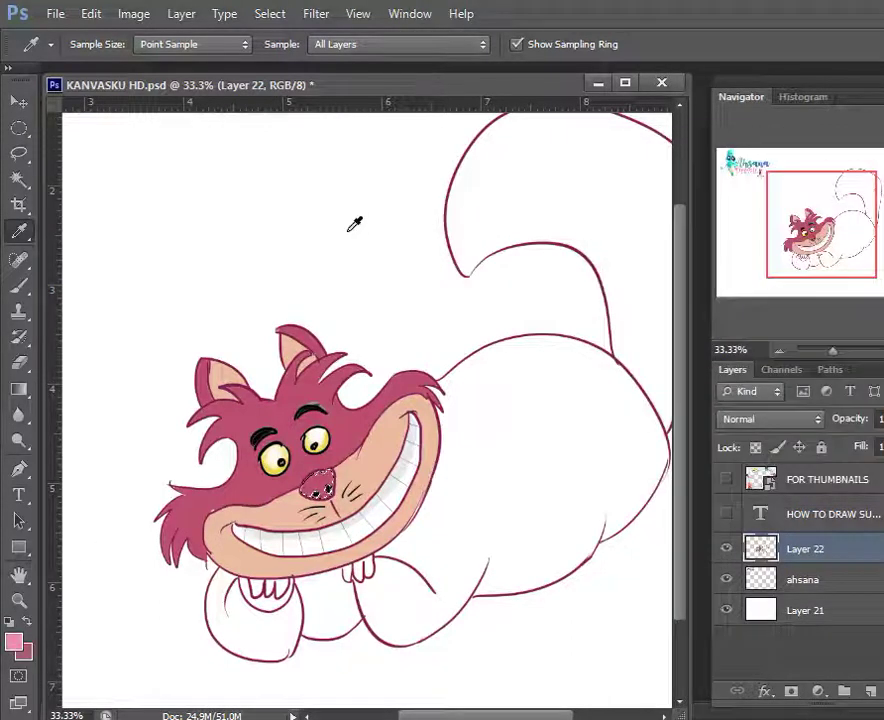
{"action": "key", "text": "b"}
{"action": "key", "text": "bracketright"}
{"action": "left_click_drag", "start_coordinate": [412, 45], "coordinate": [358, 67]}
{"action": "left_click_drag", "start_coordinate": [320, 488], "coordinate": [306, 484]}
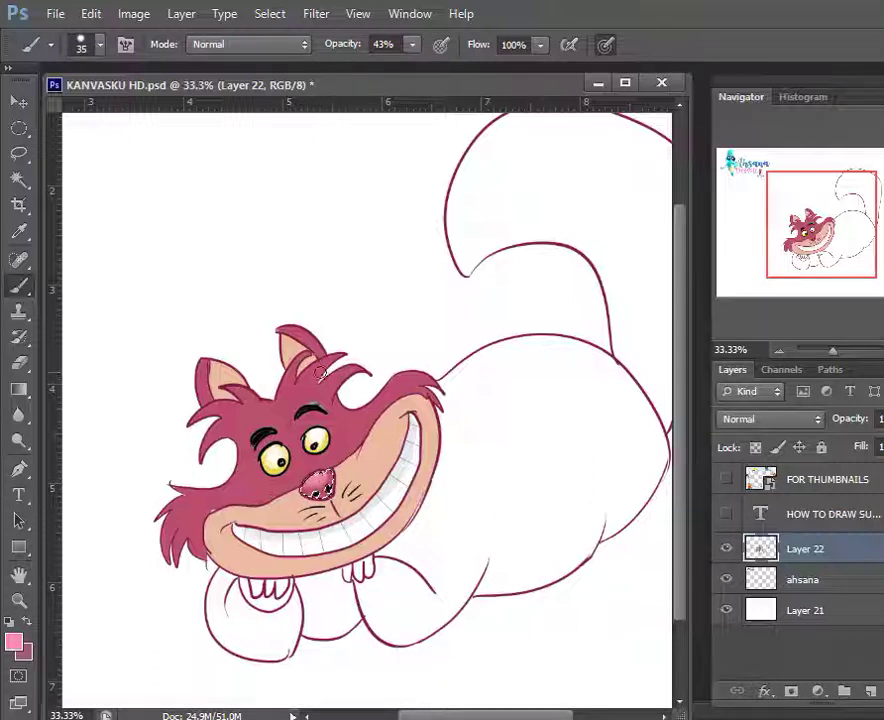
{"action": "key", "text": "ctrl+z"}
{"action": "key", "text": "ctrl+s"}
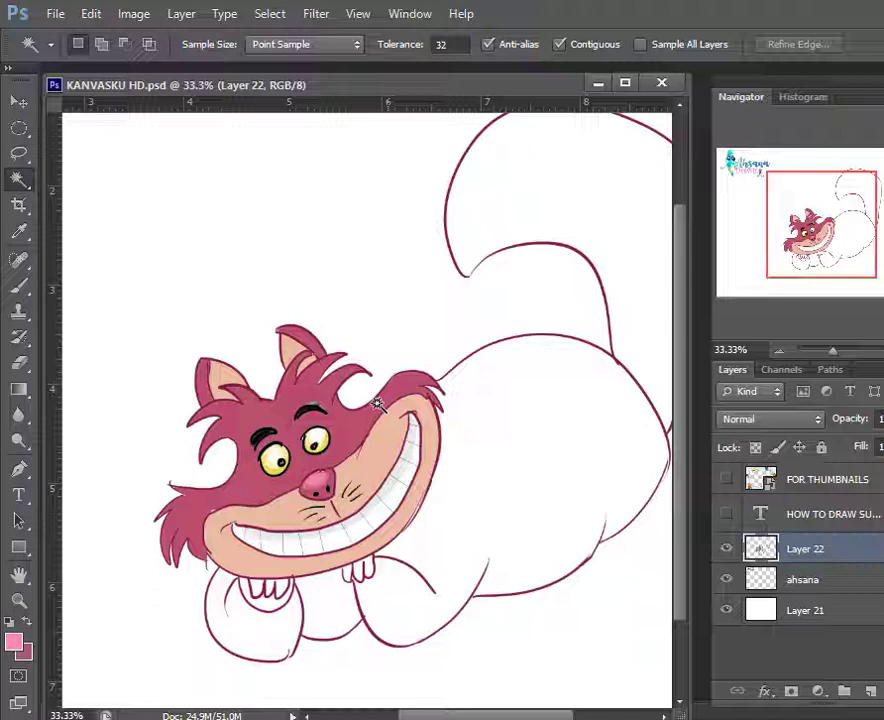
{"action": "left_click", "coordinate": [262, 601]}
{"action": "left_click", "coordinate": [284, 589], "text": "shift"}
{"action": "left_click", "coordinate": [257, 593], "text": "shift"}
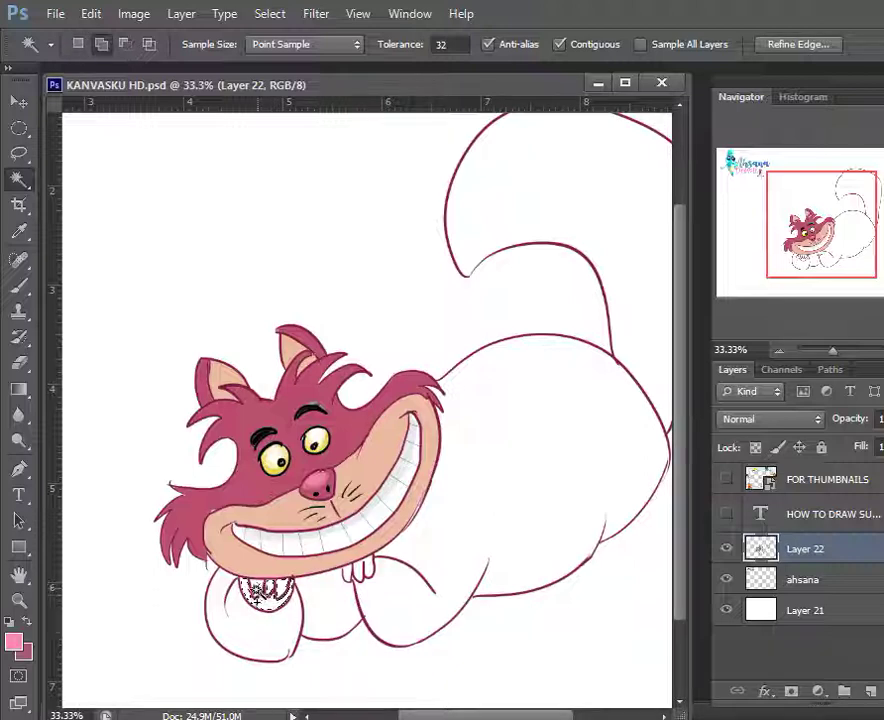
{"action": "left_click", "coordinate": [366, 573], "text": "shift"}
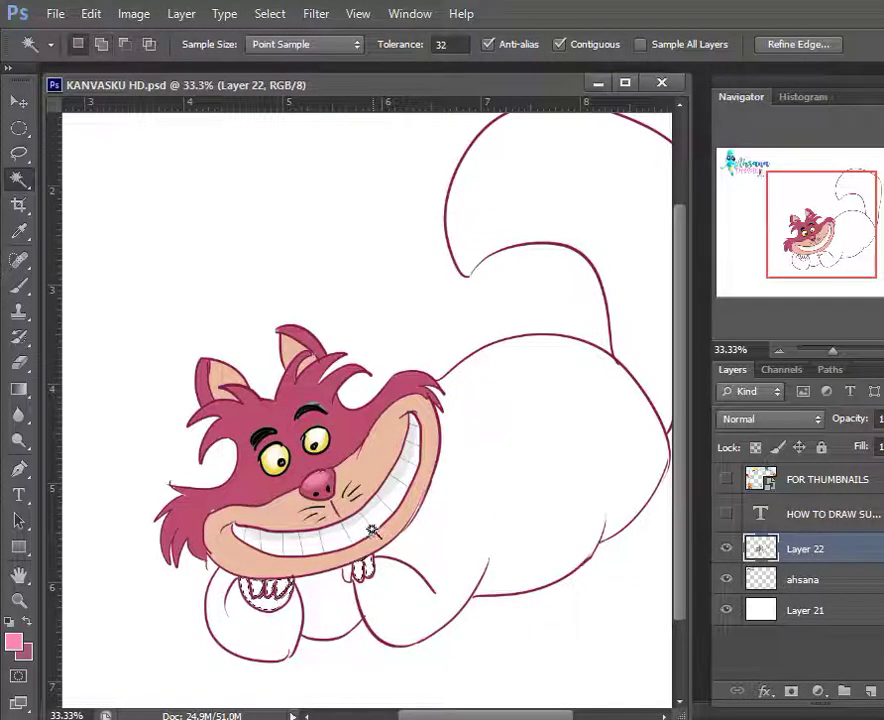
{"action": "key", "text": "ctrl+d"}
Sample the dark red outline colour and draw the missing palm outline around the right paw's fingers with a size 5 brush at 100% opacity
{"action": "left_click", "coordinate": [10, 624]}
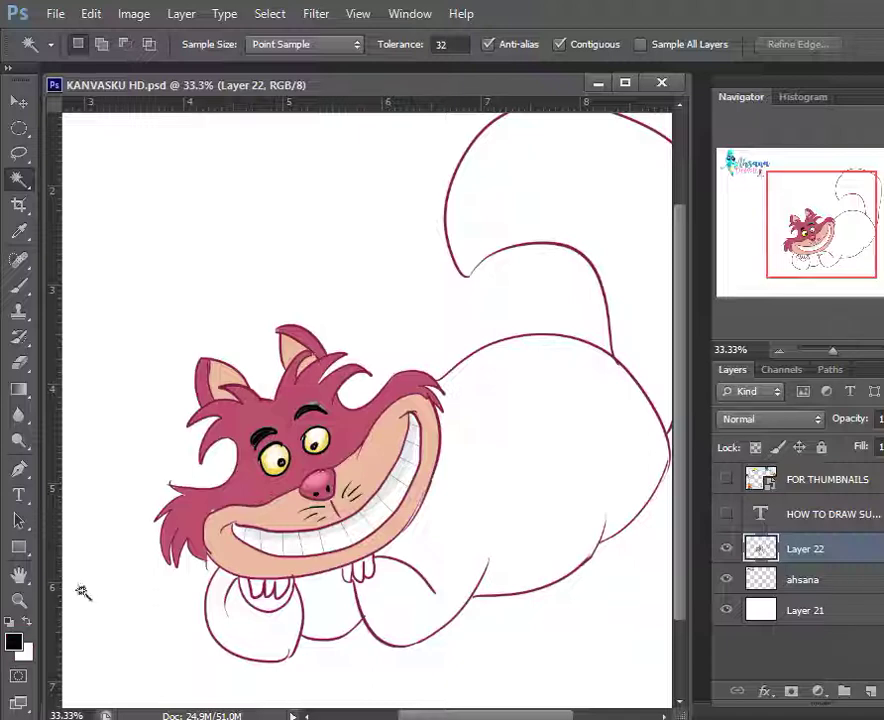
{"action": "key", "text": "i"}
{"action": "left_click", "coordinate": [376, 553]}
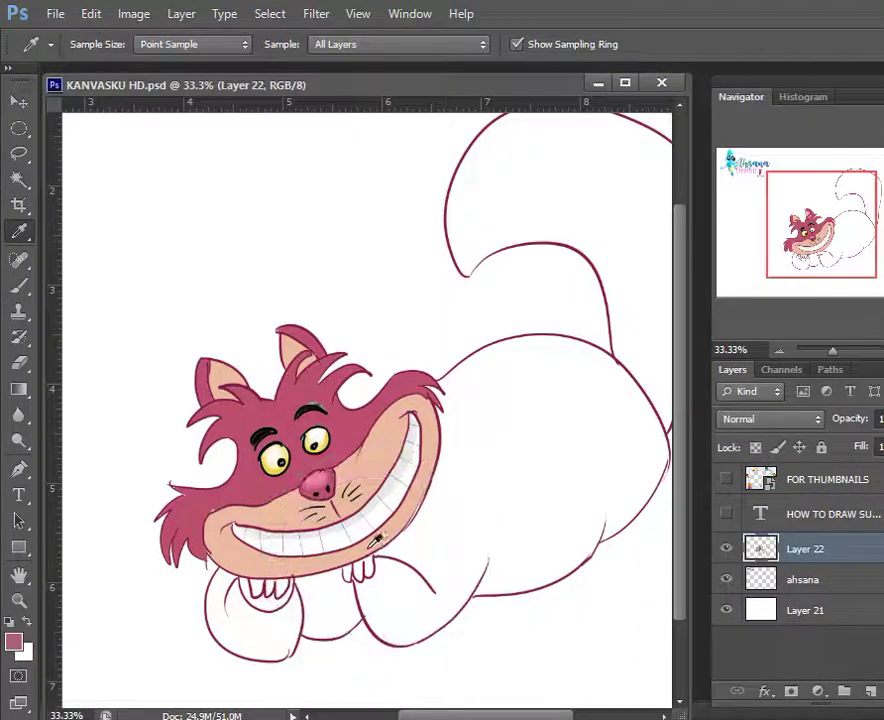
{"action": "left_click", "coordinate": [269, 596]}
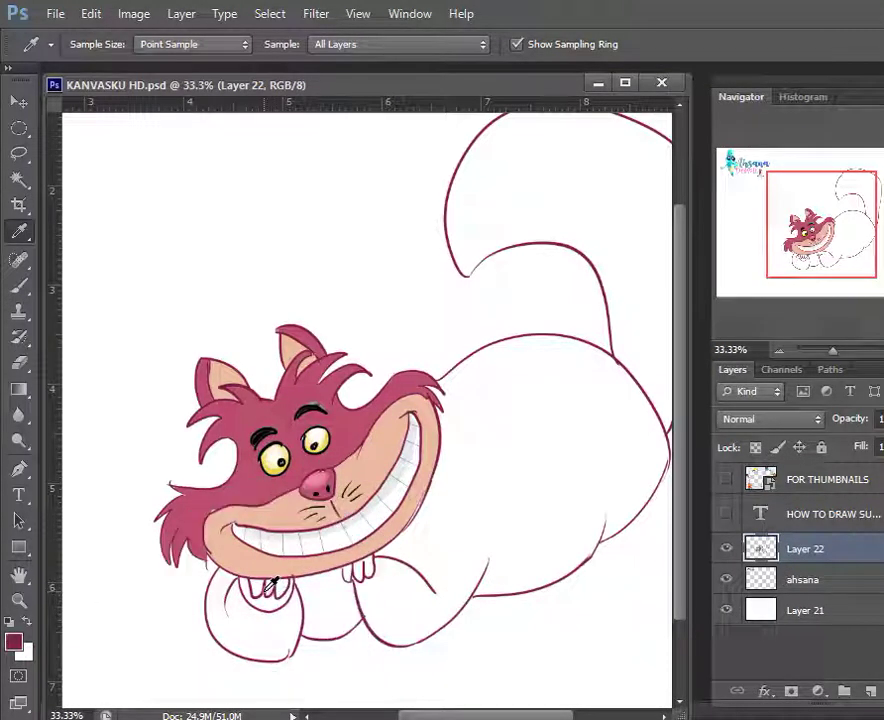
{"action": "left_click", "coordinate": [267, 596]}
{"action": "key", "text": "b"}
{"action": "key", "text": "bracketleft"}
{"action": "key", "text": "bracketleft"}
{"action": "key", "text": "bracketleft"}
{"action": "key", "text": "bracketleft"}
{"action": "key", "text": "bracketleft"}
{"action": "key", "text": "bracketleft"}
{"action": "key", "text": "bracketleft"}
{"action": "key", "text": "bracketleft"}
{"action": "key", "text": "bracketleft"}
{"action": "key", "text": "bracketleft"}
{"action": "key", "text": "bracketleft"}
{"action": "key", "text": "bracketleft"}
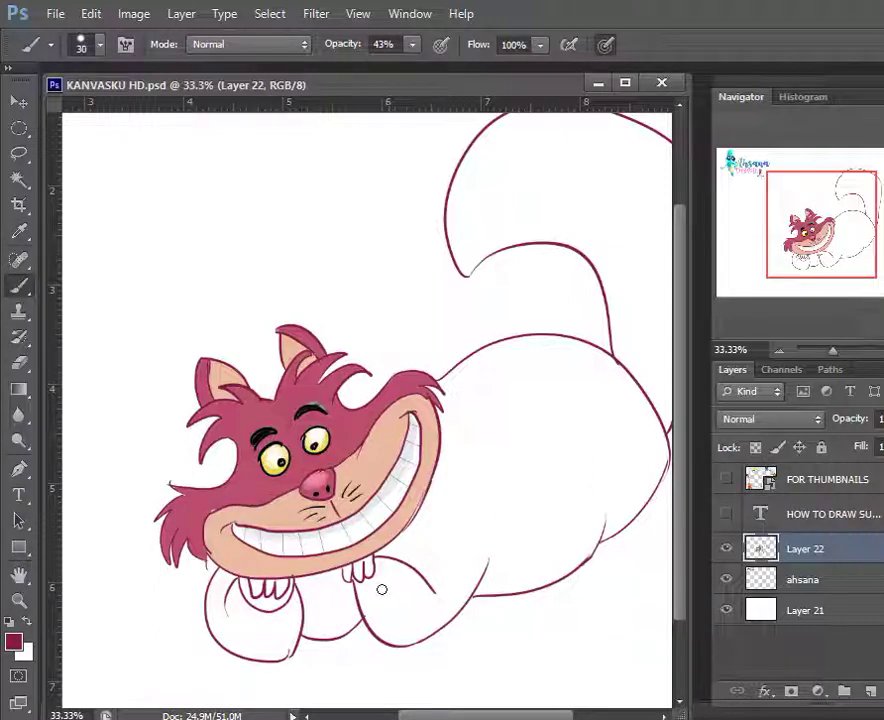
{"action": "key", "text": "bracketright"}
{"action": "key", "text": "bracketright"}
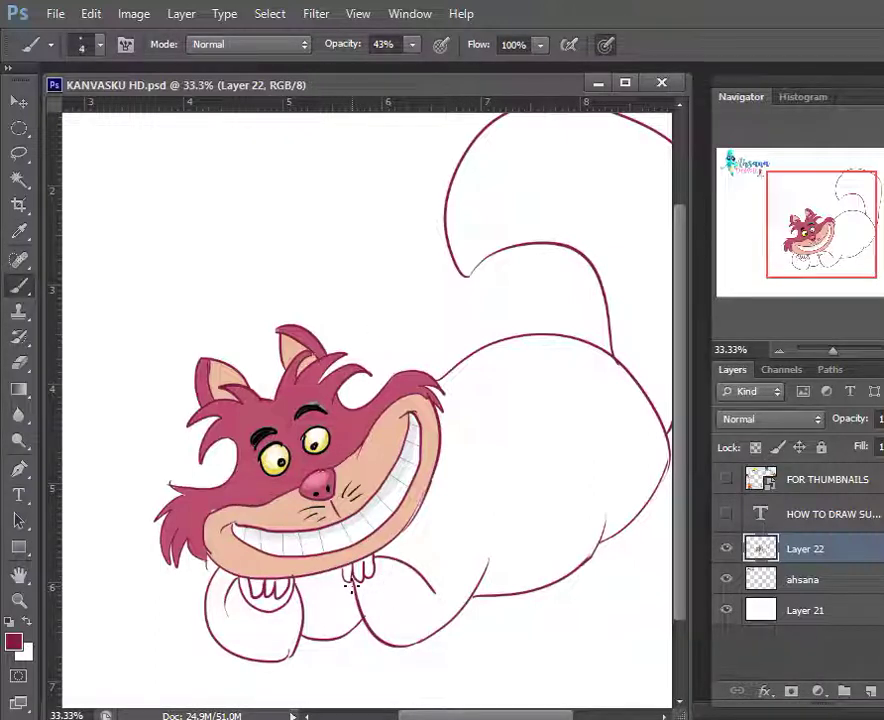
{"action": "left_click_drag", "start_coordinate": [413, 45], "coordinate": [539, 132]}
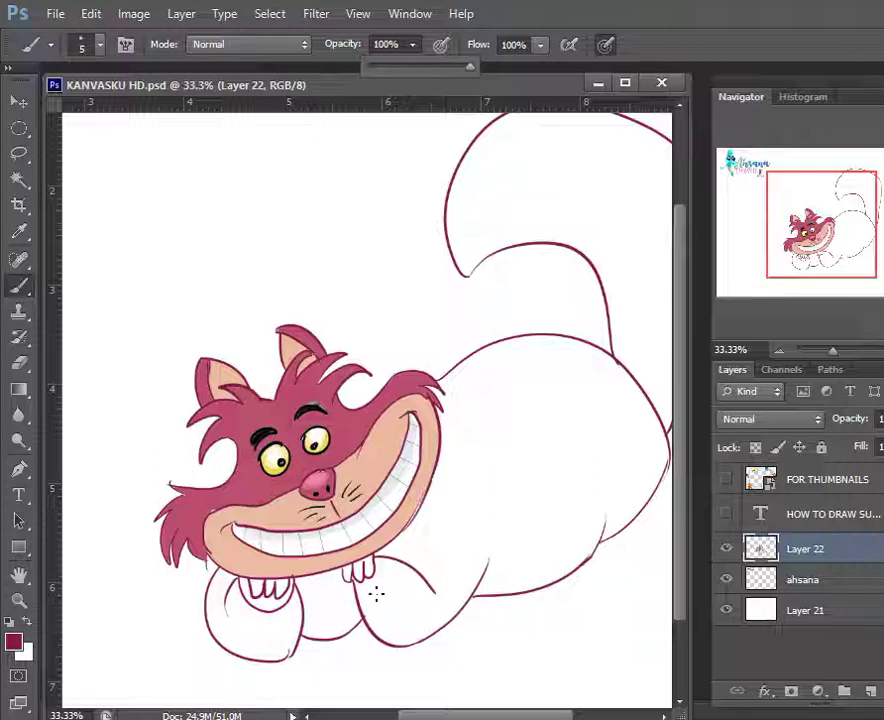
{"action": "mouse_move", "coordinate": [355, 594]}
{"action": "left_mouse_down"}
{"action": "mouse_move", "coordinate": [399, 571]}
{"action": "mouse_move", "coordinate": [391, 568]}
{"action": "left_mouse_up"}
{"action": "key", "text": "ctrl+z"}
{"action": "key", "text": "w"}
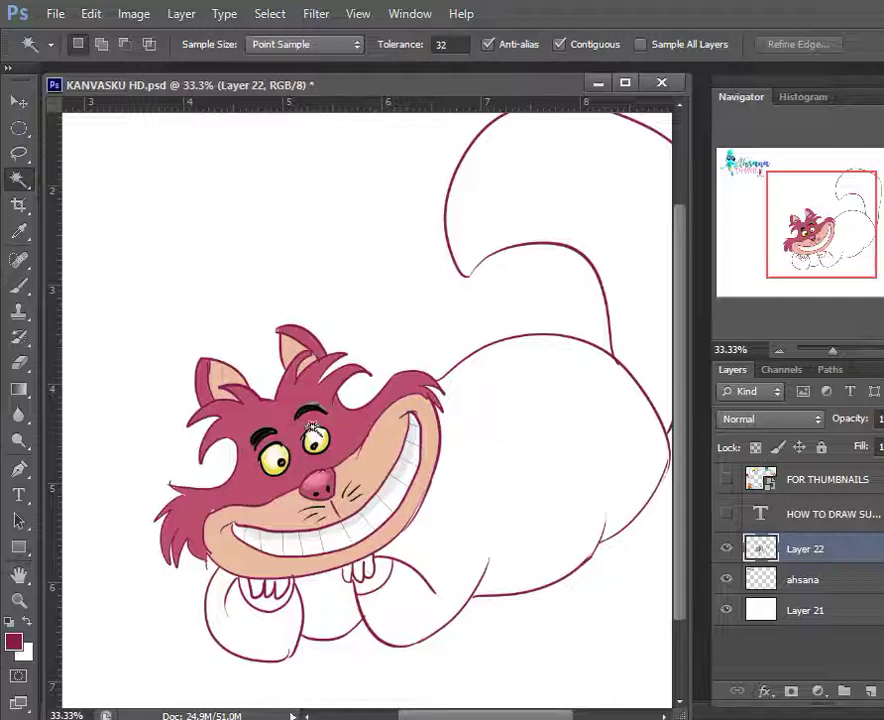
{"action": "key", "text": "b"}
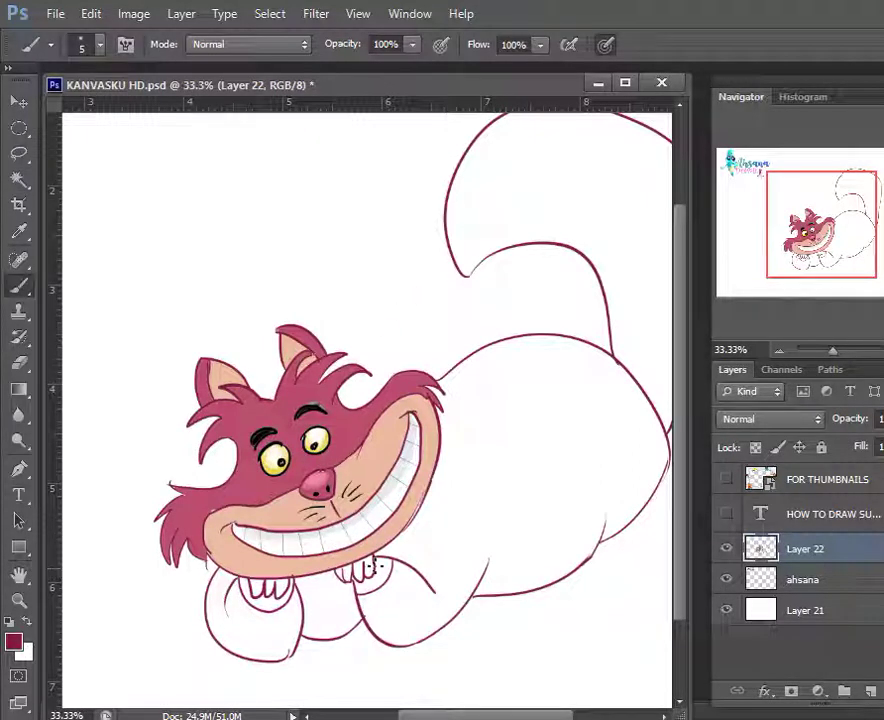
Select the fingers and palms of both paws with the Magic Wand, fill them with the muzzle's peach colour, deselect, and save
{"action": "key", "text": "w"}
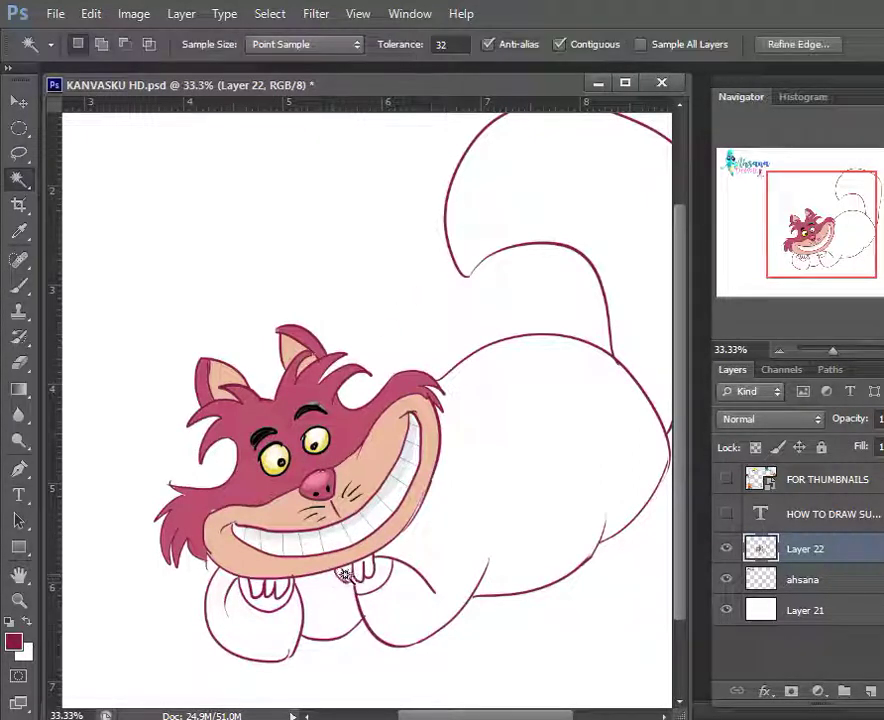
{"action": "left_click", "coordinate": [368, 571], "text": "shift"}
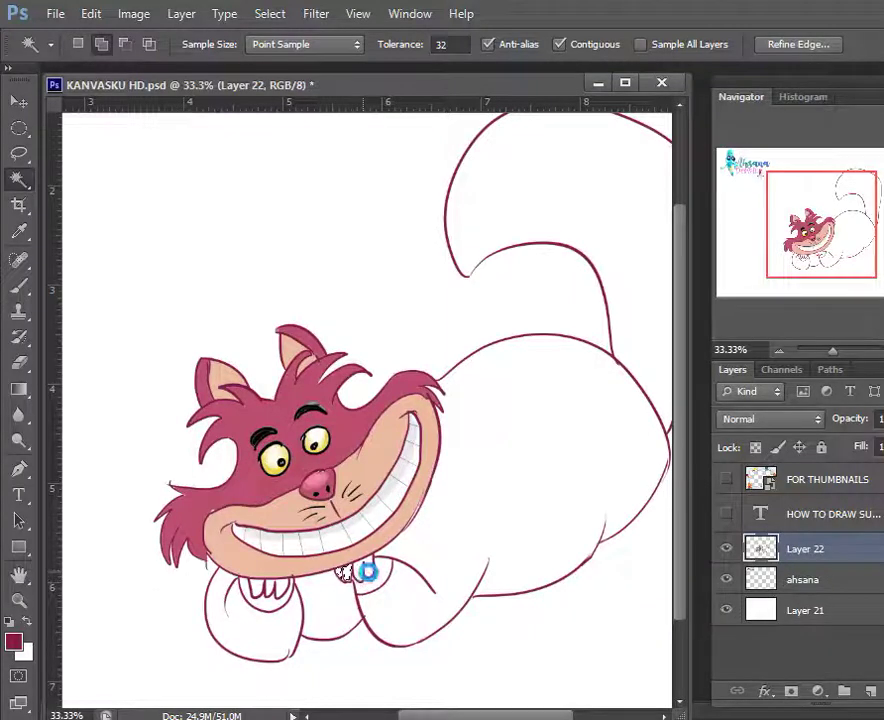
{"action": "left_click", "coordinate": [286, 606], "text": "shift"}
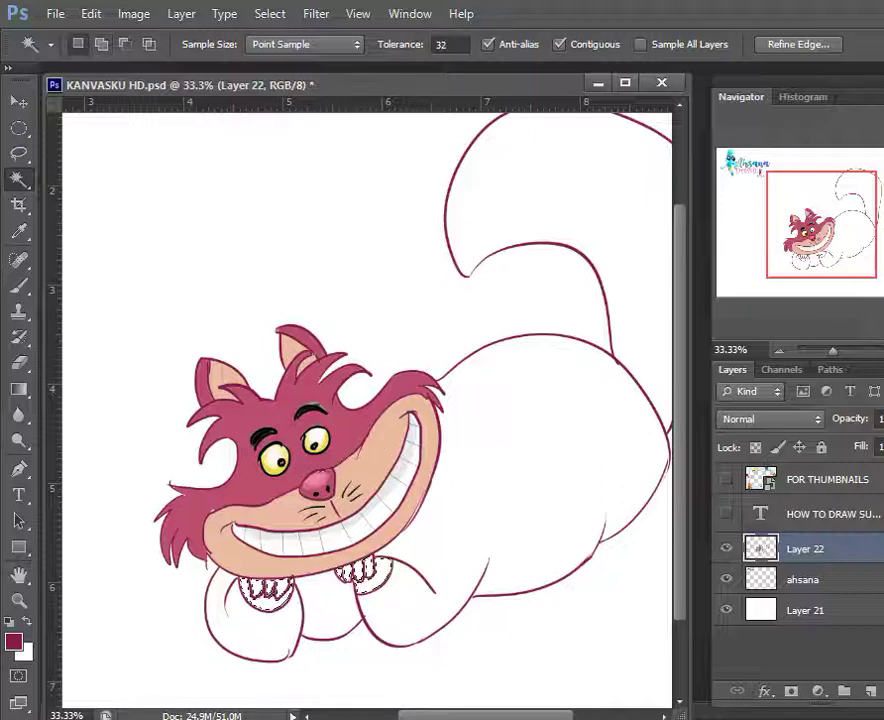
{"action": "key", "text": "i"}
{"action": "left_click", "coordinate": [381, 447]}
{"action": "key", "text": "x"}
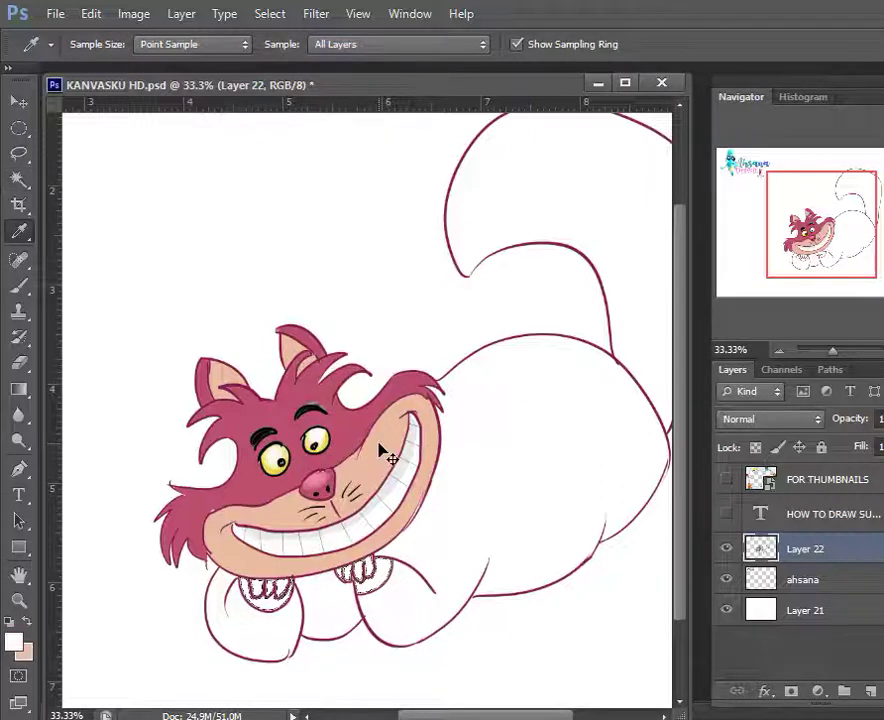
{"action": "key", "text": "ctrl+BackSpace"}
{"action": "key", "text": "ctrl+s"}
Select the chest, both forelegs and the body with the Magic Wand and fill them with the dark pink sampled from the face fur
{"action": "key", "text": "w"}
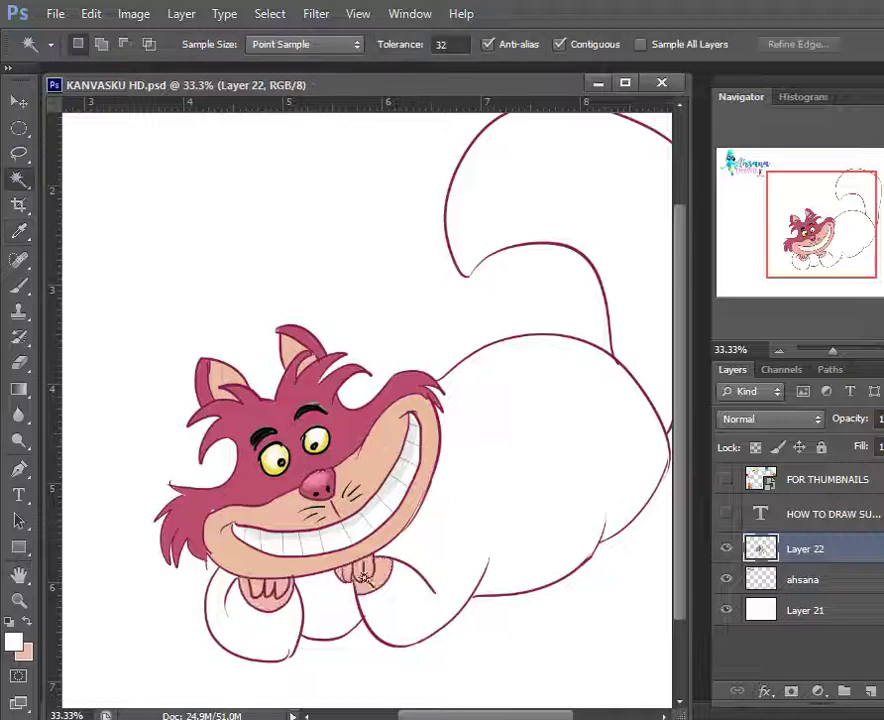
{"action": "left_click", "coordinate": [330, 598]}
{"action": "left_click", "coordinate": [270, 627], "text": "shift"}
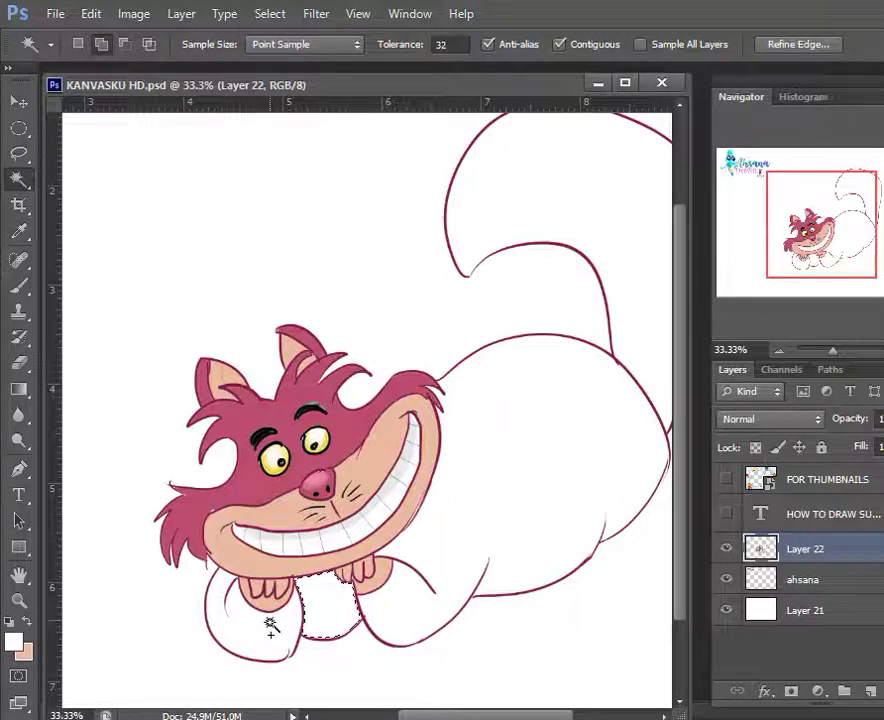
{"action": "left_click", "coordinate": [498, 505], "text": "shift"}
{"action": "key", "text": "i"}
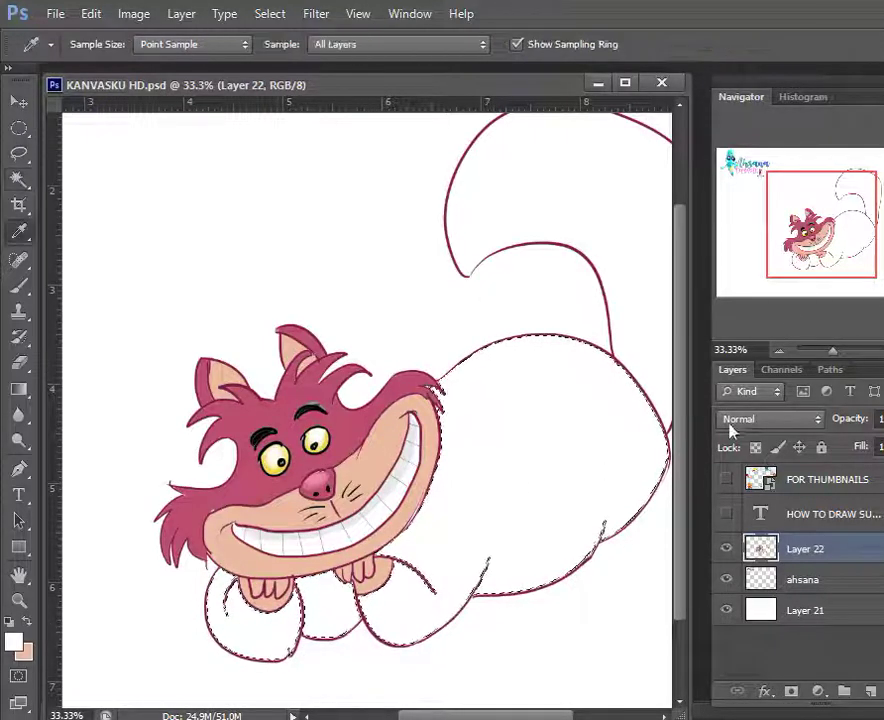
{"action": "left_click", "coordinate": [368, 442]}
{"action": "key", "text": "alt+BackSpace"}
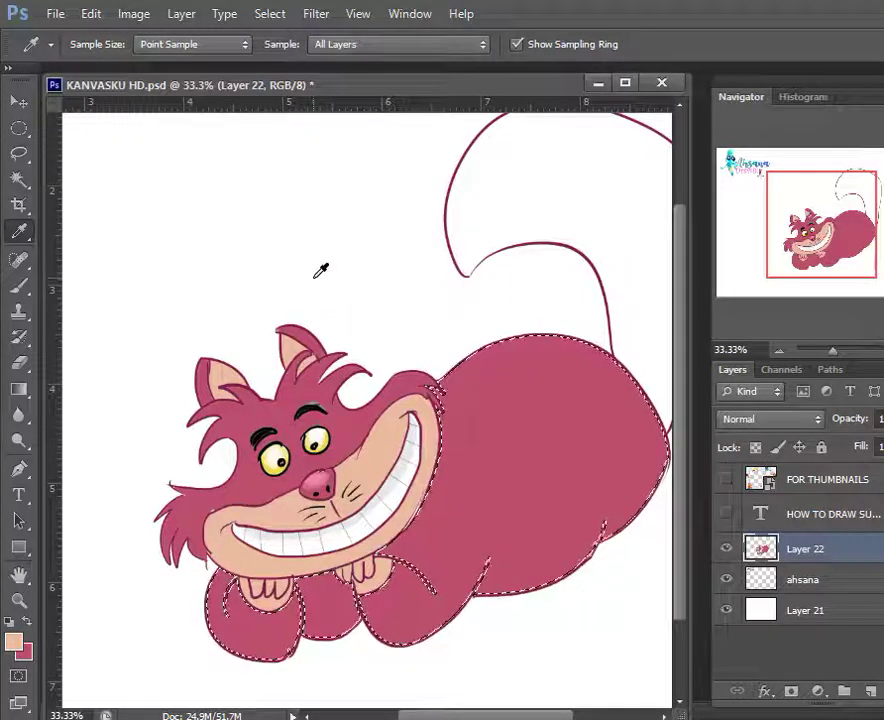
Choose a light pink foreground colour and paint stripes on the left foreleg within the selection using a size 45 brush
{"action": "left_click", "coordinate": [303, 610]}
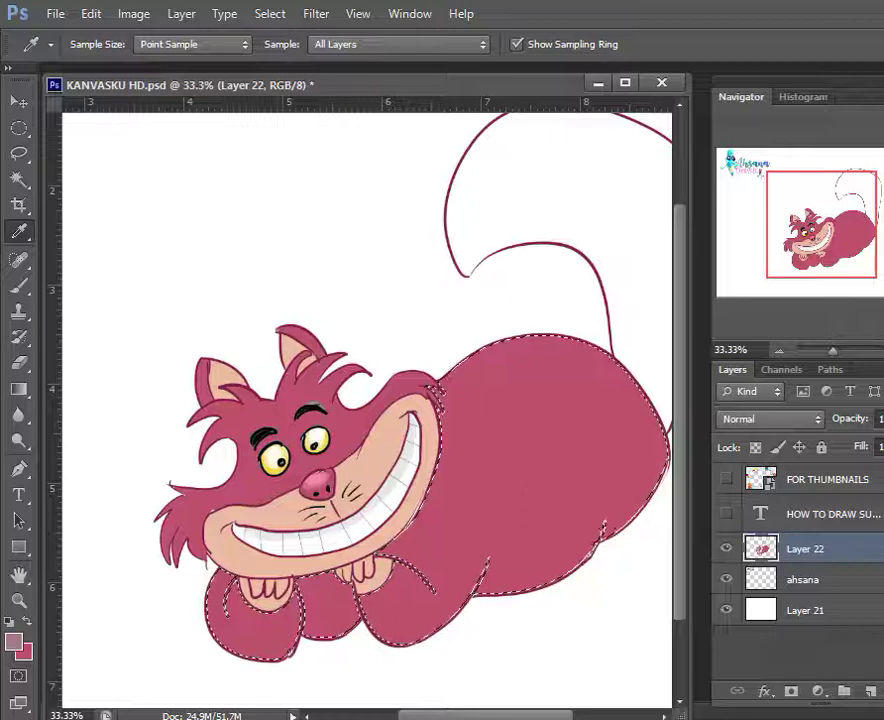
{"action": "left_click", "coordinate": [14, 638]}
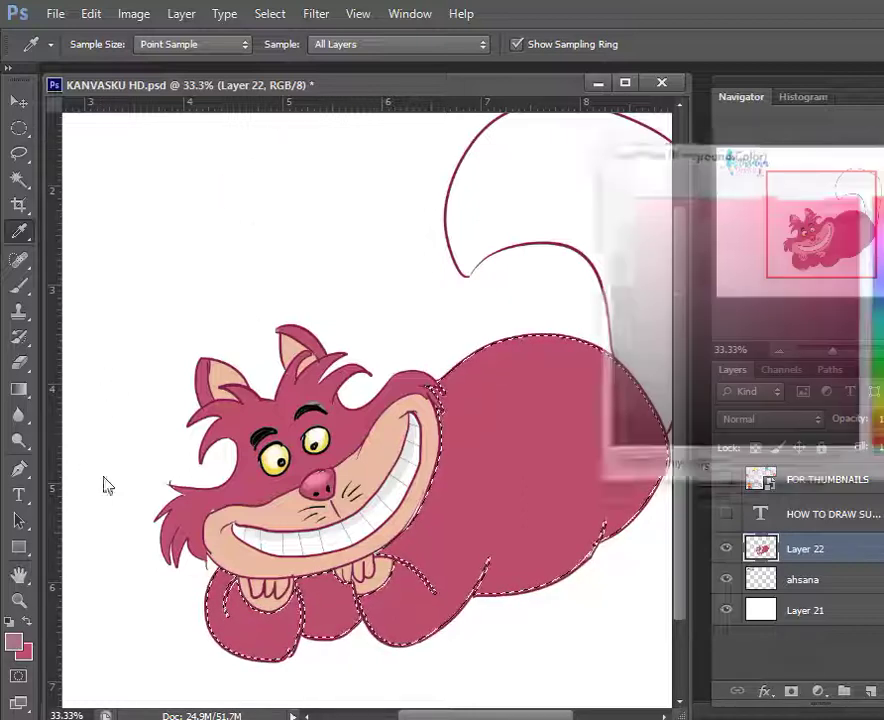
{"action": "mouse_move", "coordinate": [678, 288]}
{"action": "left_mouse_down"}
{"action": "mouse_move", "coordinate": [669, 205]}
{"action": "mouse_move", "coordinate": [651, 276]}
{"action": "mouse_move", "coordinate": [677, 253]}
{"action": "mouse_move", "coordinate": [665, 220]}
{"action": "mouse_move", "coordinate": [673, 213]}
{"action": "left_mouse_up"}
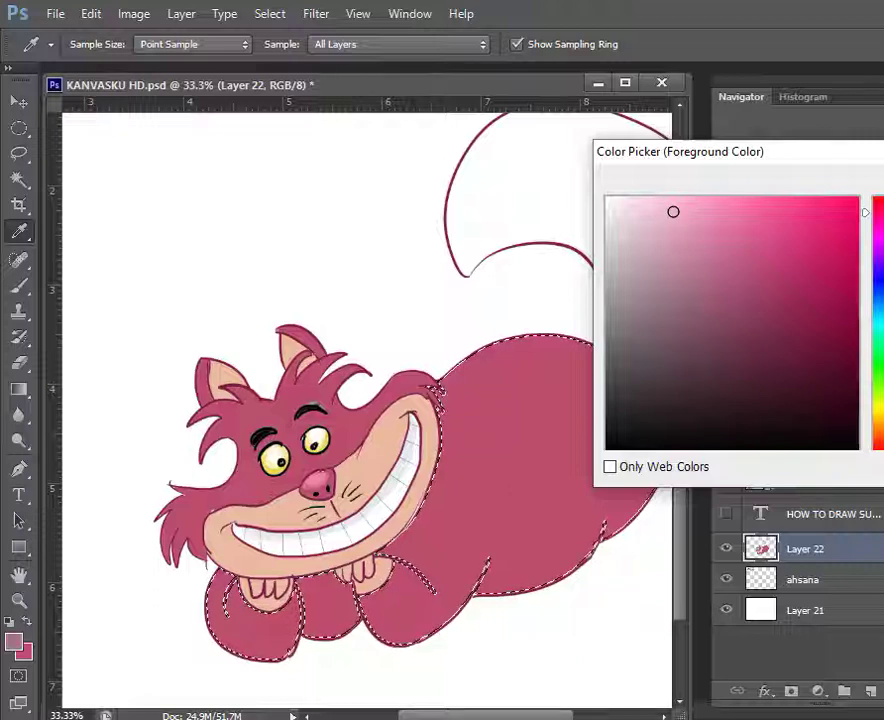
{"action": "key", "text": "Return"}
{"action": "key", "text": "b"}
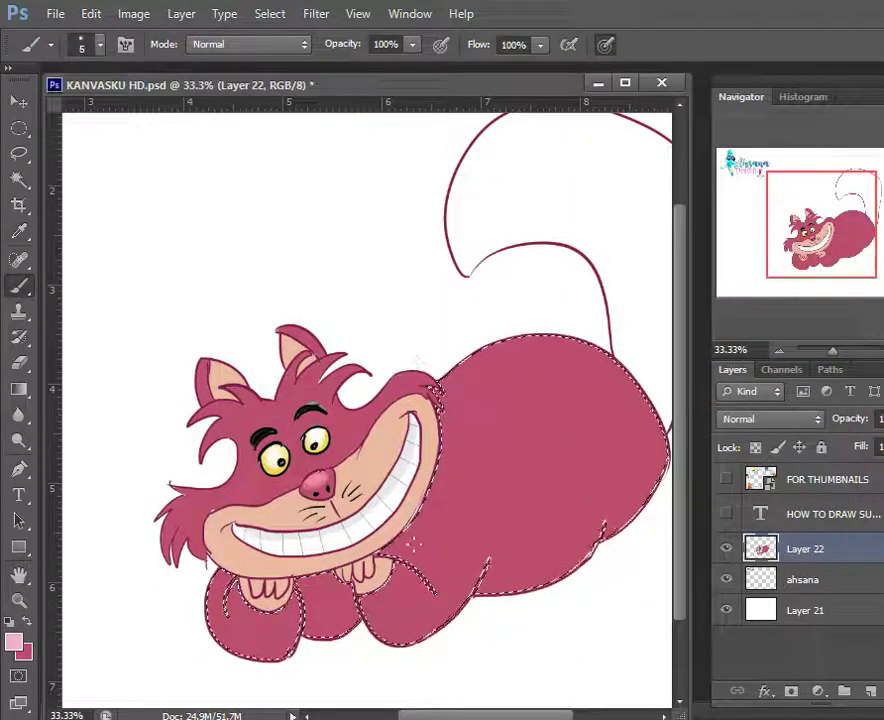
{"action": "key", "text": "bracketright"}
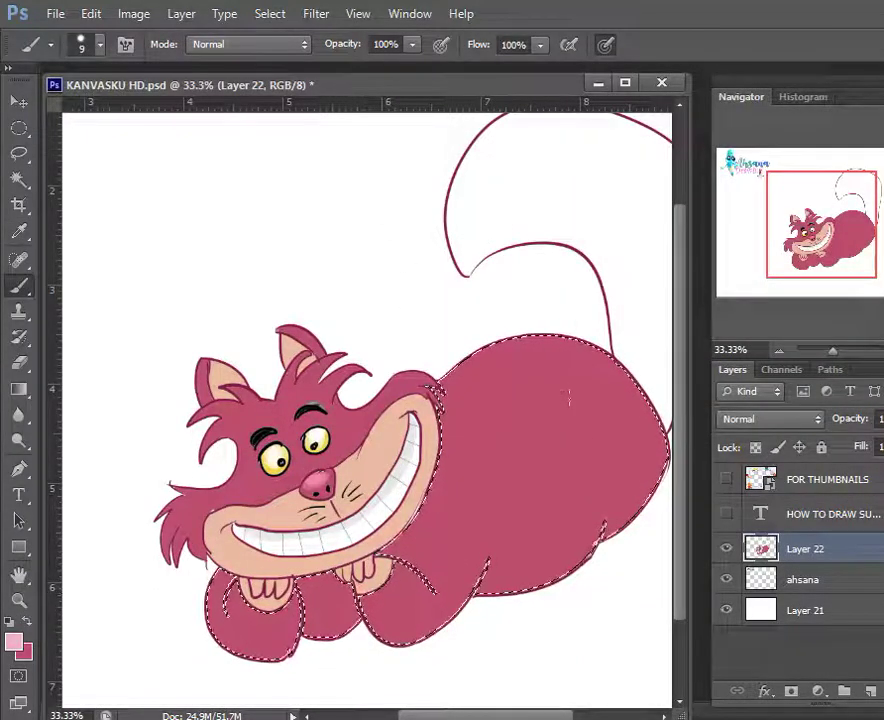
{"action": "key", "text": "bracketright"}
{"action": "key", "text": "bracketleft"}
{"action": "key", "text": "bracketleft"}
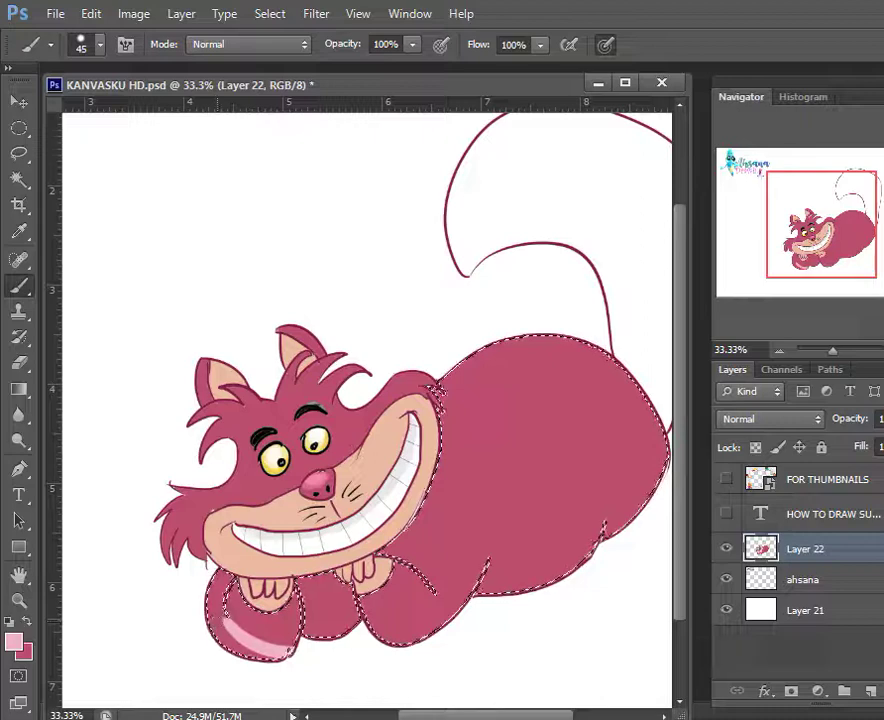
{"action": "left_click_drag", "start_coordinate": [307, 640], "coordinate": [238, 624]}
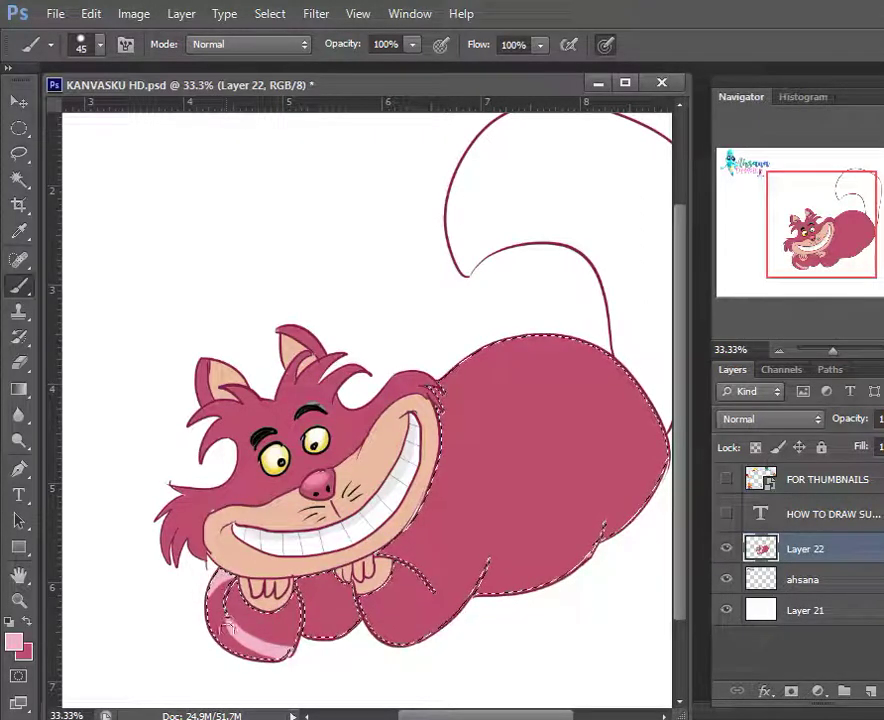
{"action": "left_click_drag", "start_coordinate": [223, 603], "coordinate": [222, 618]}
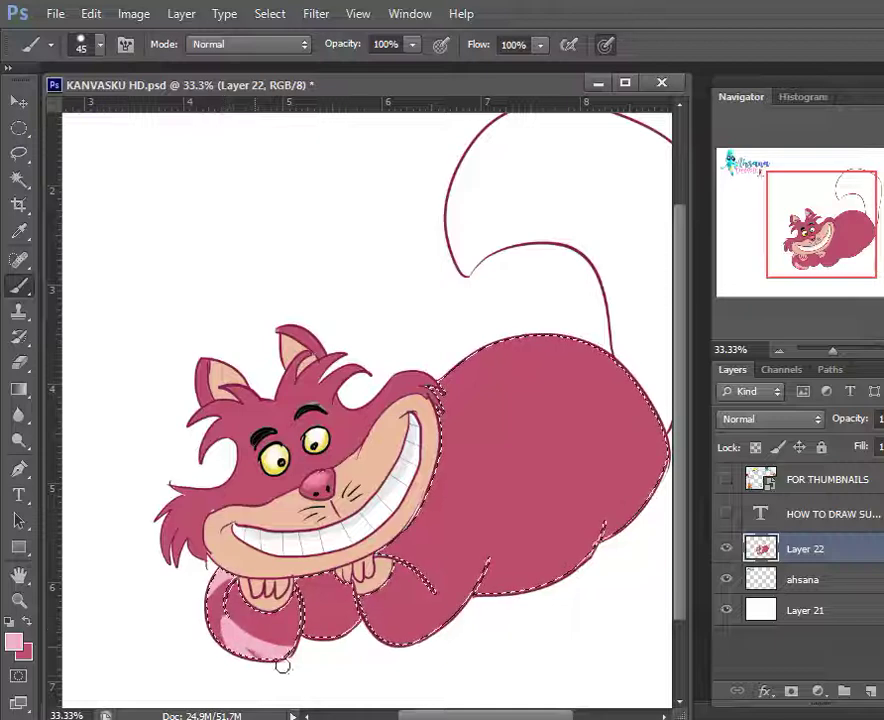
{"action": "left_click_drag", "start_coordinate": [283, 666], "coordinate": [284, 661]}
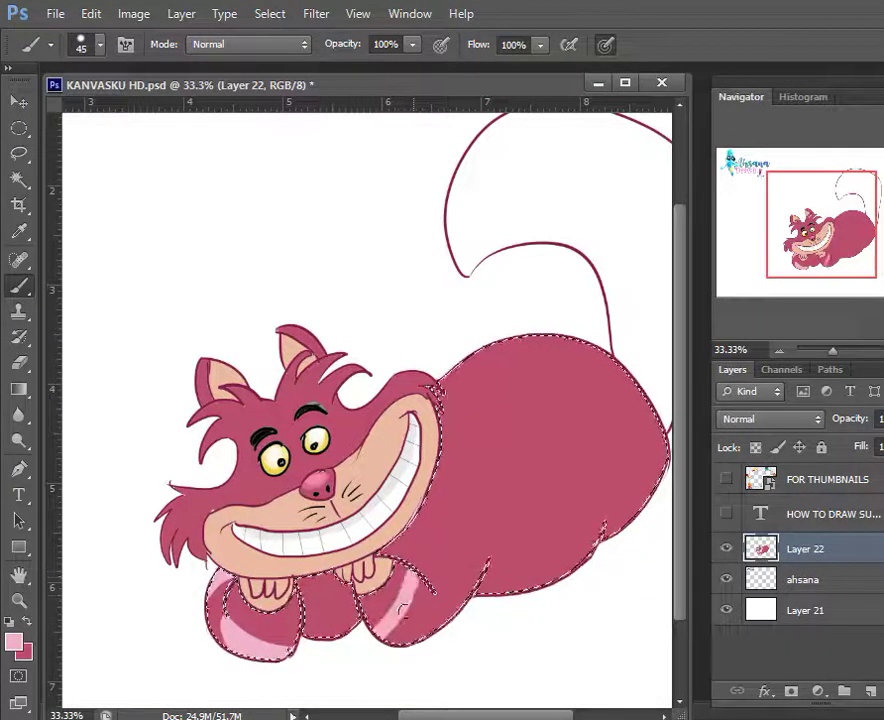
Paint curved light pink stripes on the right foreleg and across the front part of the body with the size 45 brush
{"action": "left_click_drag", "start_coordinate": [401, 607], "coordinate": [408, 607]}
{"action": "left_click_drag", "start_coordinate": [418, 552], "coordinate": [432, 566]}
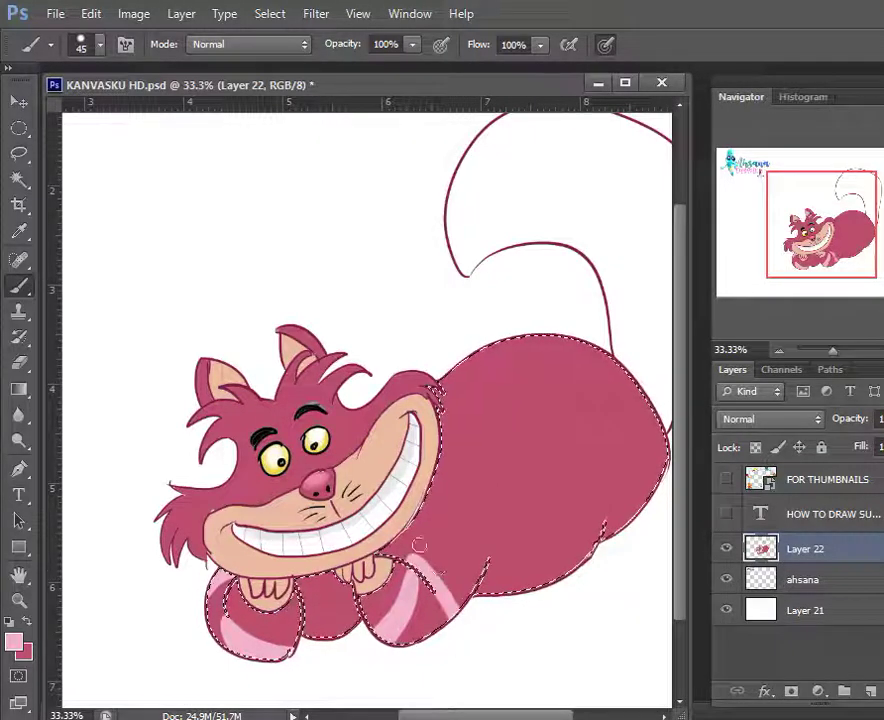
{"action": "key", "text": "ctrl+z"}
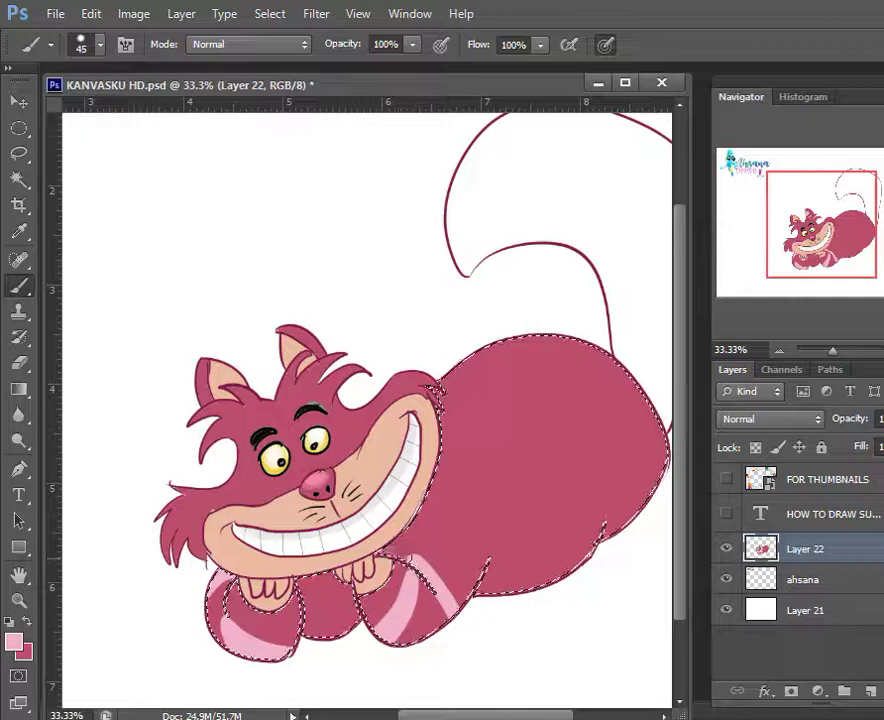
{"action": "mouse_move", "coordinate": [397, 552]}
{"action": "left_mouse_down"}
{"action": "mouse_move", "coordinate": [386, 548]}
{"action": "mouse_move", "coordinate": [487, 601]}
{"action": "left_mouse_up"}
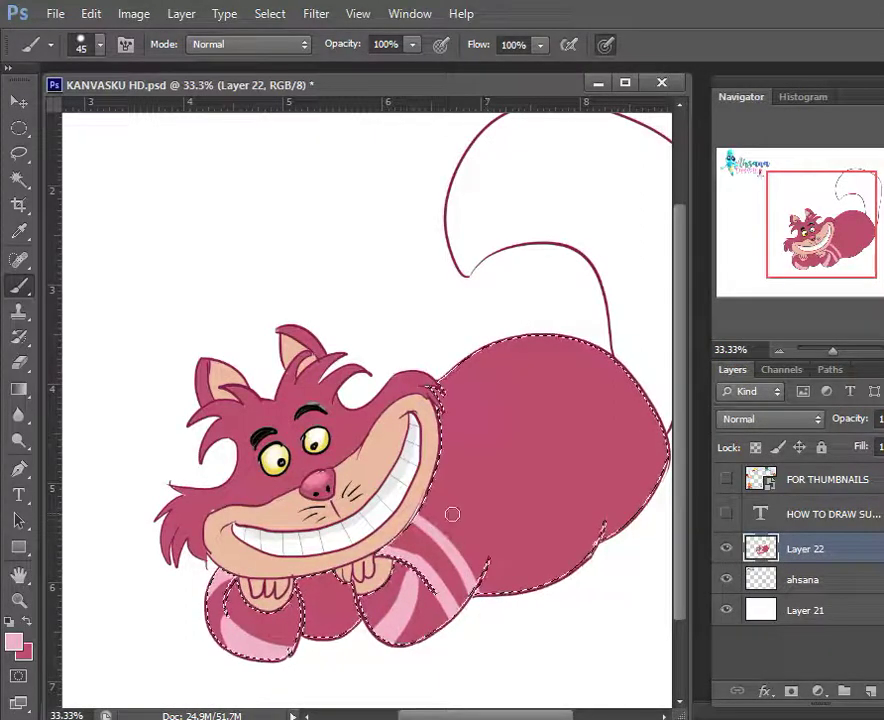
{"action": "mouse_move", "coordinate": [440, 497]}
{"action": "left_mouse_down"}
{"action": "mouse_move", "coordinate": [507, 544]}
{"action": "mouse_move", "coordinate": [549, 629]}
{"action": "left_mouse_up"}
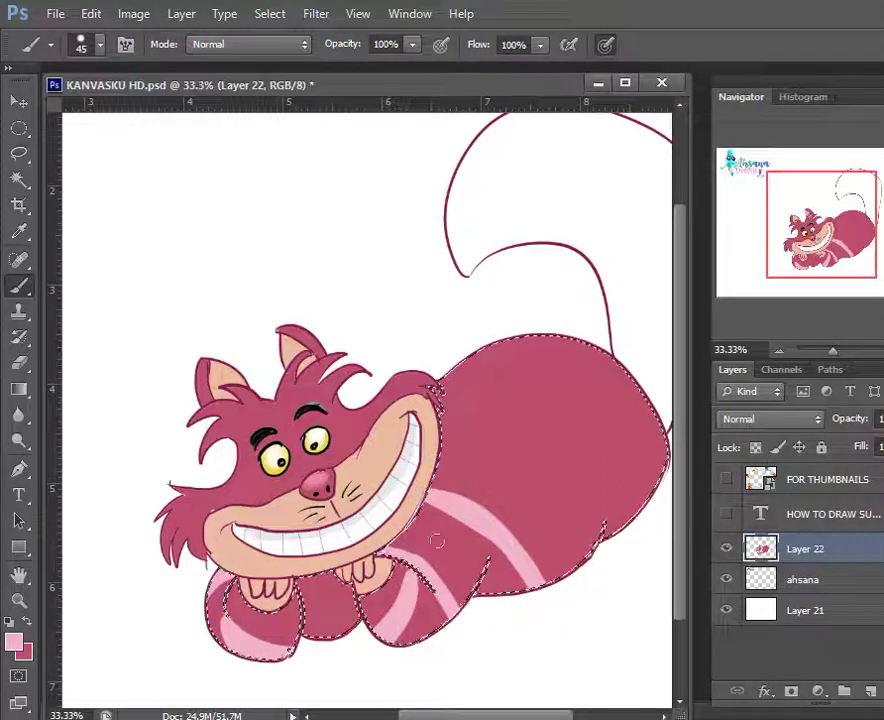
{"action": "left_click_drag", "start_coordinate": [338, 574], "coordinate": [372, 636]}
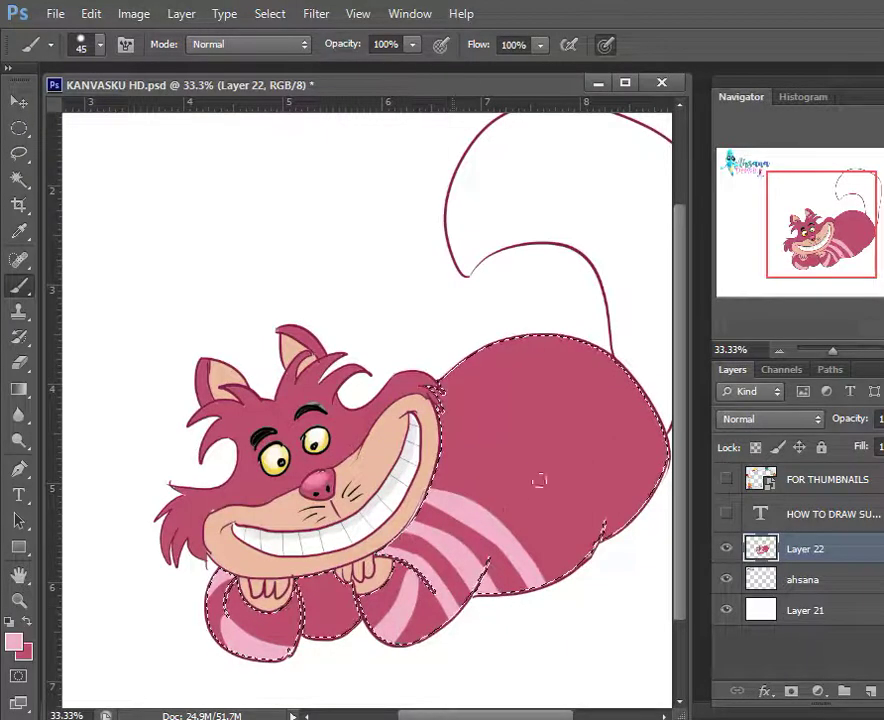
{"action": "left_click_drag", "start_coordinate": [447, 461], "coordinate": [586, 598]}
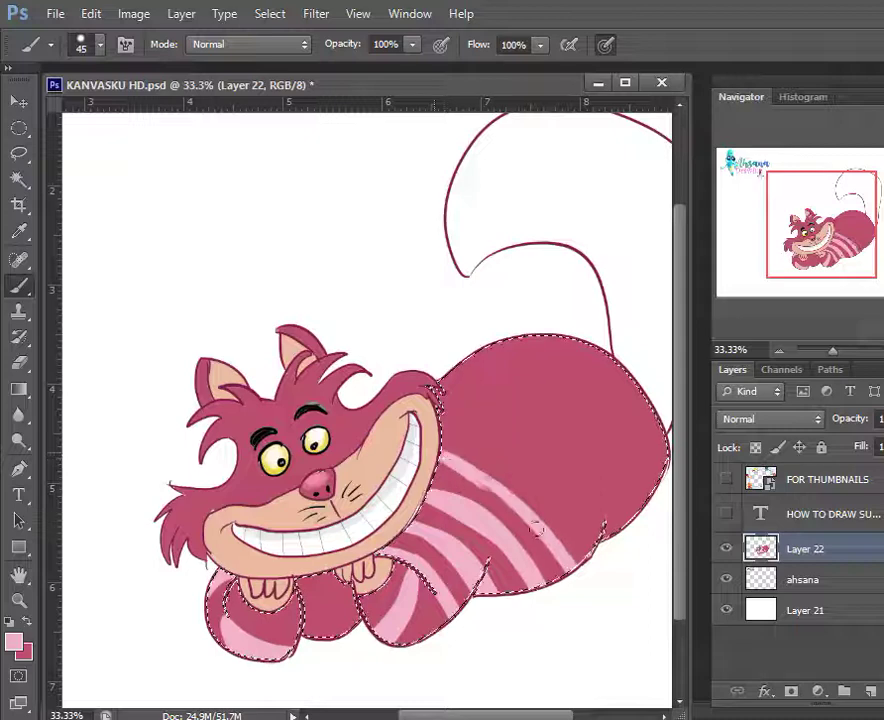
Enlarge the brush to size 60, paint wider light pink stripes across the rest of the body, deselect, and save
{"action": "key", "text": "bracketright"}
{"action": "key", "text": "bracketright"}
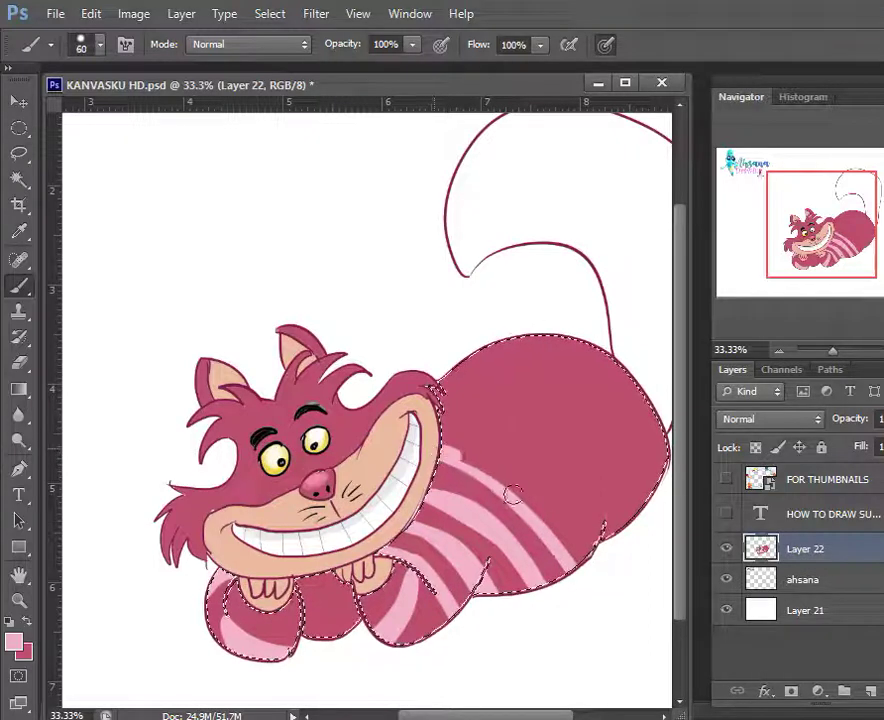
{"action": "left_click_drag", "start_coordinate": [512, 495], "coordinate": [593, 530]}
{"action": "mouse_move", "coordinate": [449, 400]}
{"action": "left_mouse_down"}
{"action": "mouse_move", "coordinate": [588, 503]}
{"action": "mouse_move", "coordinate": [610, 532]}
{"action": "left_mouse_up"}
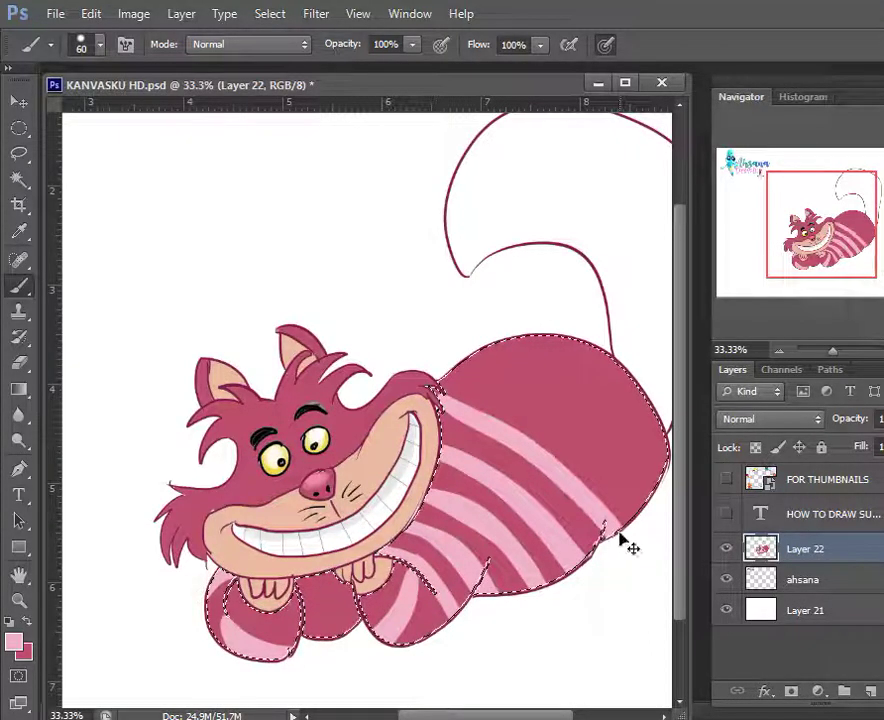
{"action": "key", "text": "ctrl+z"}
{"action": "mouse_move", "coordinate": [446, 378]}
{"action": "left_mouse_down"}
{"action": "mouse_move", "coordinate": [614, 530]}
{"action": "mouse_move", "coordinate": [424, 399]}
{"action": "left_mouse_up"}
{"action": "key", "text": "ctrl+z"}
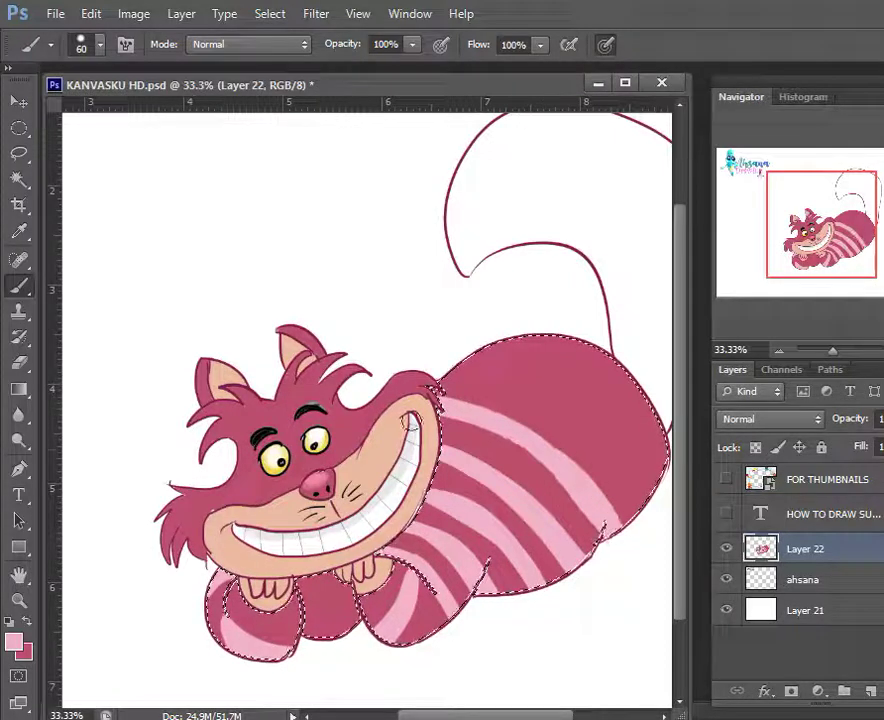
{"action": "left_click_drag", "start_coordinate": [649, 507], "coordinate": [389, 359]}
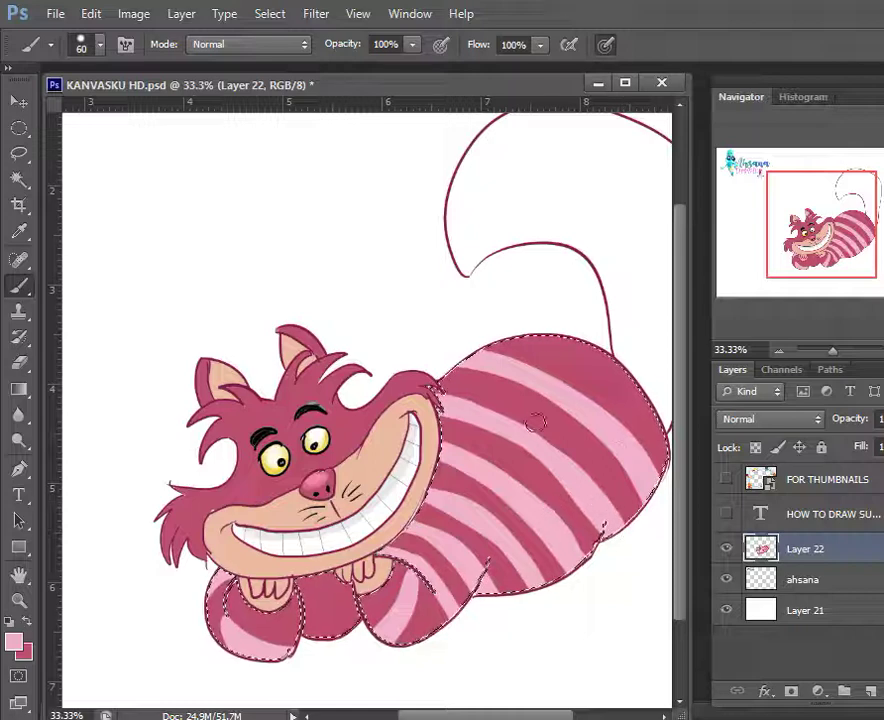
{"action": "left_click_drag", "start_coordinate": [643, 464], "coordinate": [480, 362]}
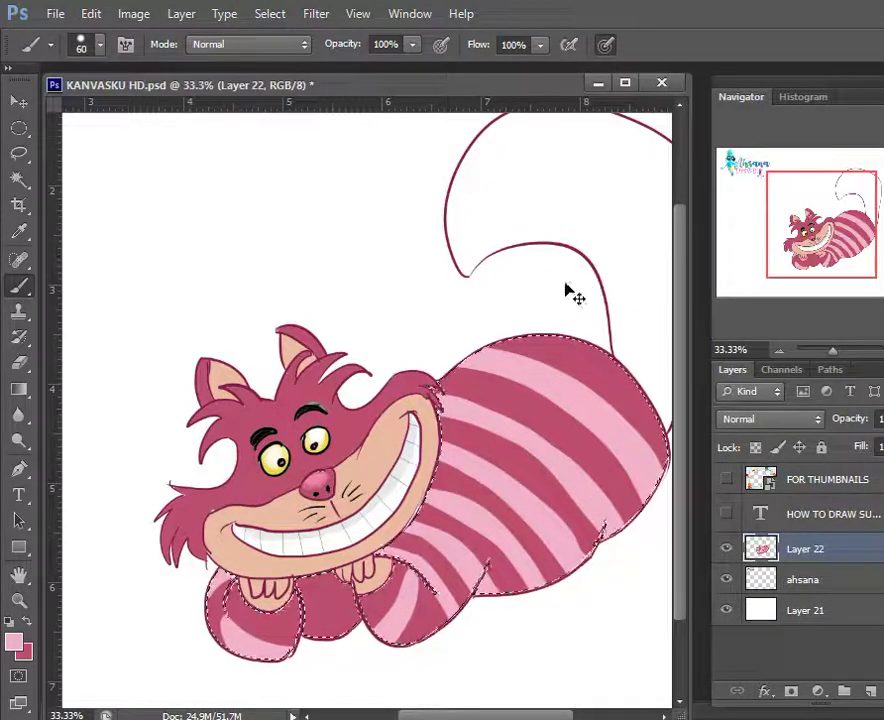
{"action": "key", "text": "ctrl+d"}
{"action": "key", "text": "ctrl+s"}
Make dark pink the foreground colour and select the empty inside of the tail with the Magic Wand
{"action": "mouse_move", "coordinate": [573, 296]}
{"action": "left_mouse_down"}
{"action": "mouse_move", "coordinate": [431, 313]}
{"action": "mouse_move", "coordinate": [511, 325]}
{"action": "mouse_move", "coordinate": [543, 260]}
{"action": "left_mouse_up"}
{"action": "key", "text": "w"}
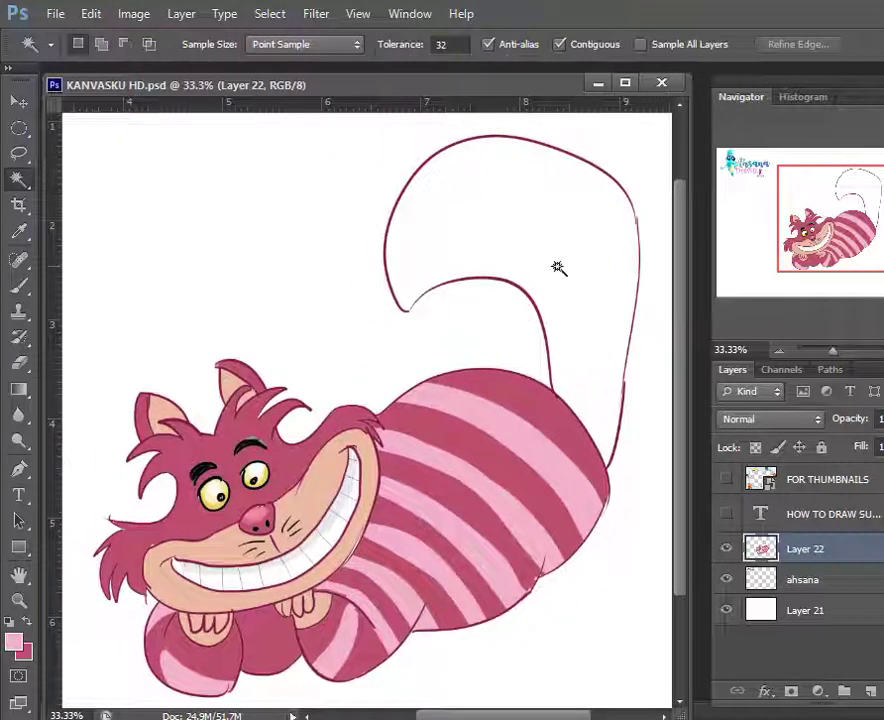
{"action": "key", "text": "b"}
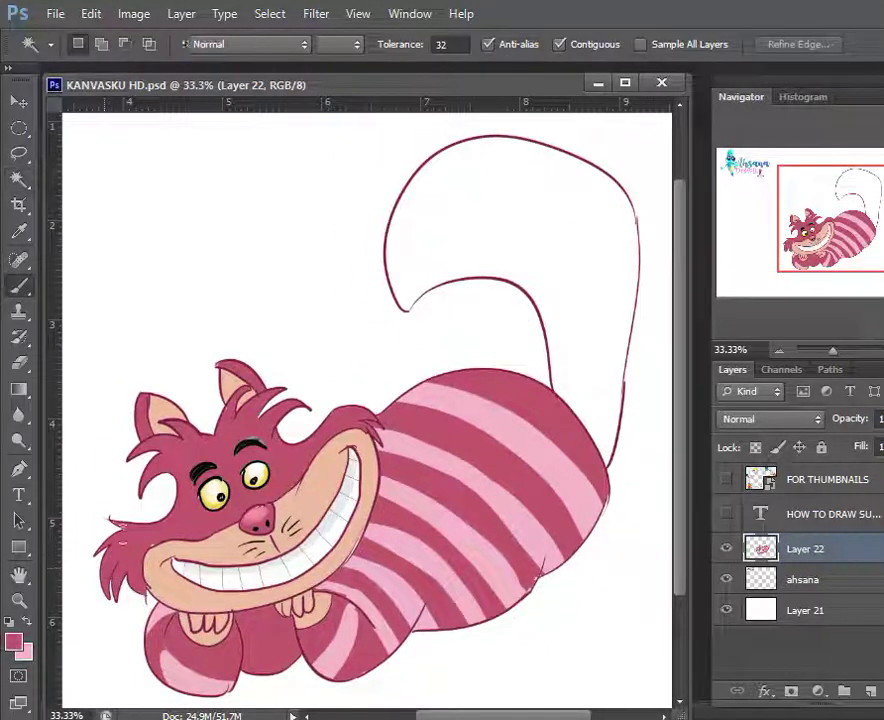
{"action": "key", "text": "w"}
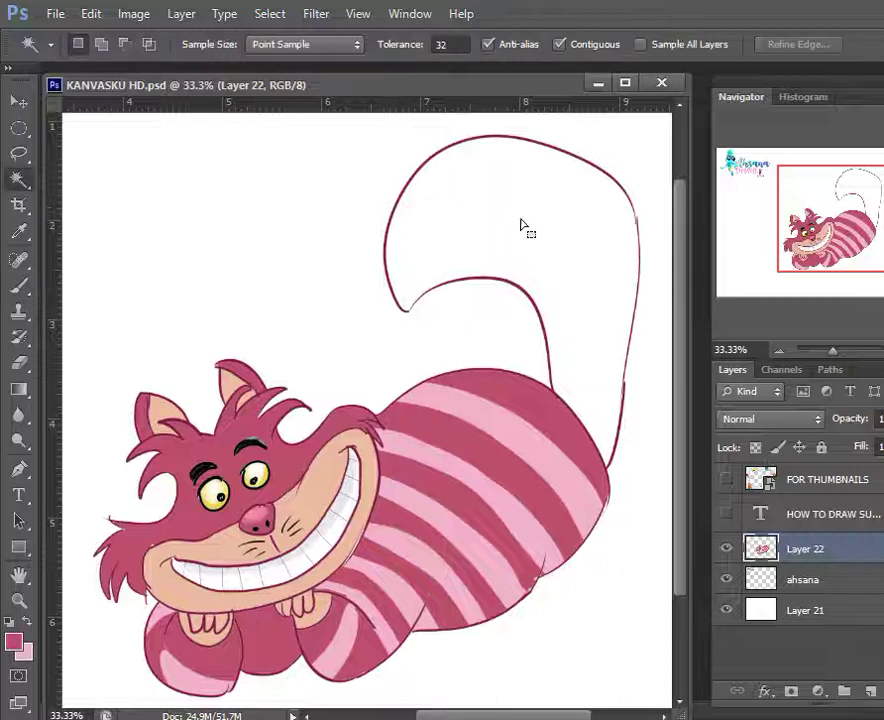
{"action": "left_click", "coordinate": [520, 225]}
{"action": "key", "text": "b"}
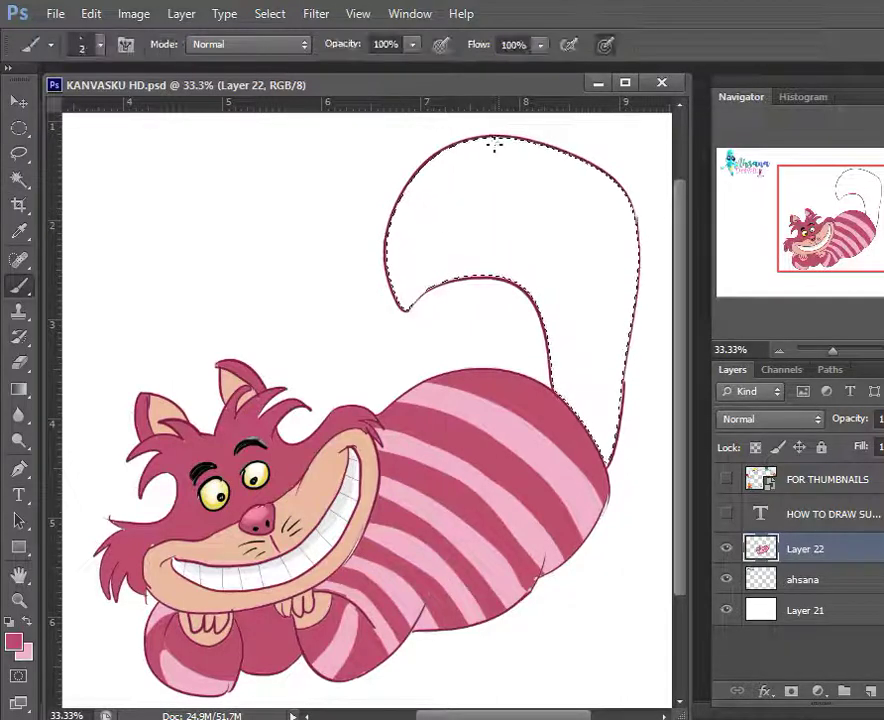
{"action": "left_click_drag", "start_coordinate": [502, 140], "coordinate": [487, 292]}
{"action": "key", "text": "ctrl+z"}
{"action": "left_click_drag", "start_coordinate": [457, 138], "coordinate": [493, 312]}
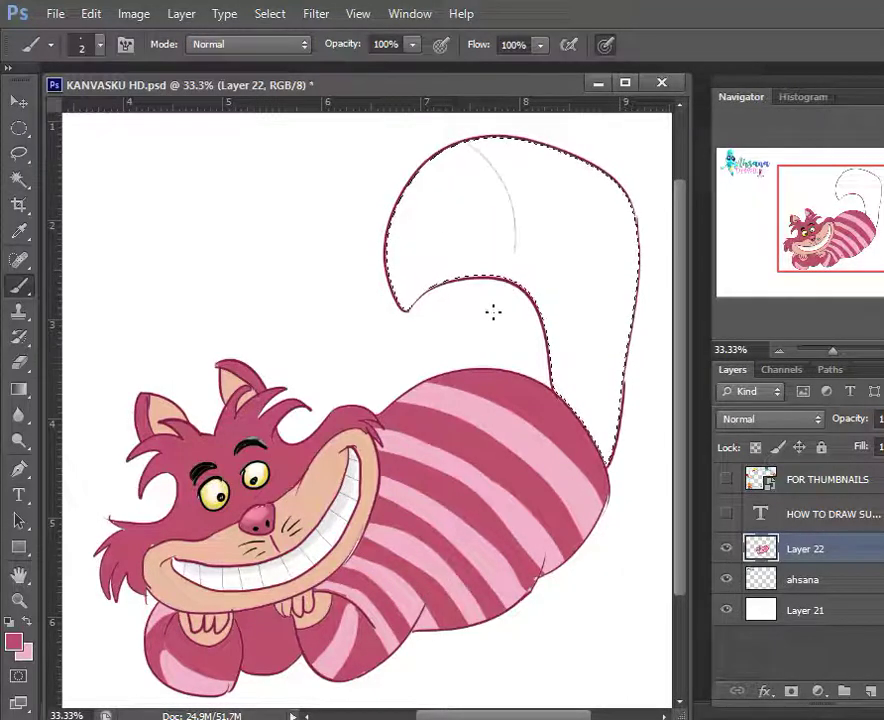
{"action": "key", "text": "ctrl+z"}
Choose a darker red and draw a curved line across the tail with a size 3 brush to separate its tip, then save
{"action": "key", "text": "i"}
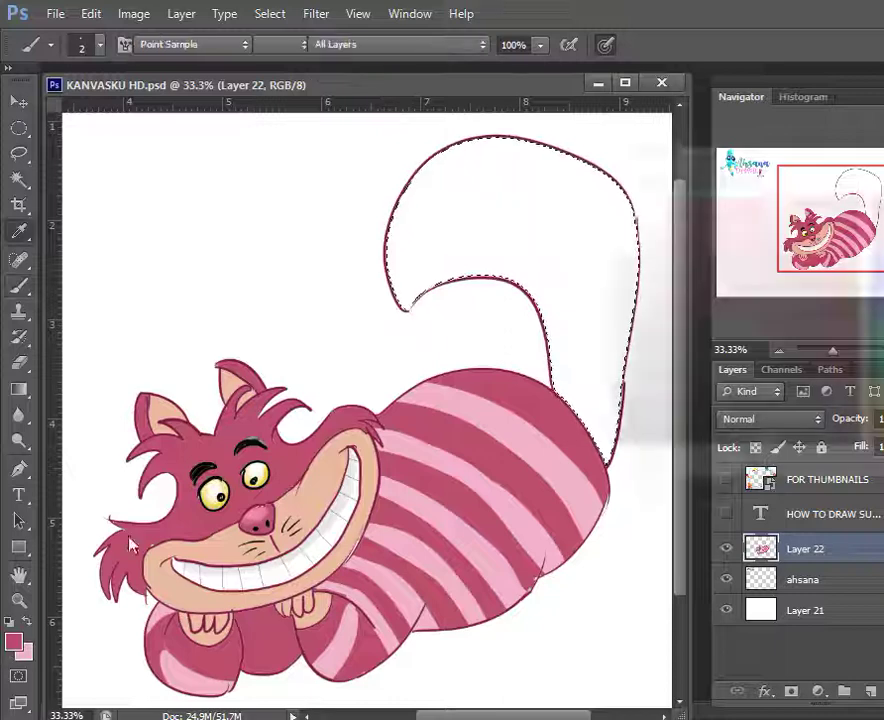
{"action": "left_click_drag", "start_coordinate": [808, 356], "coordinate": [816, 328]}
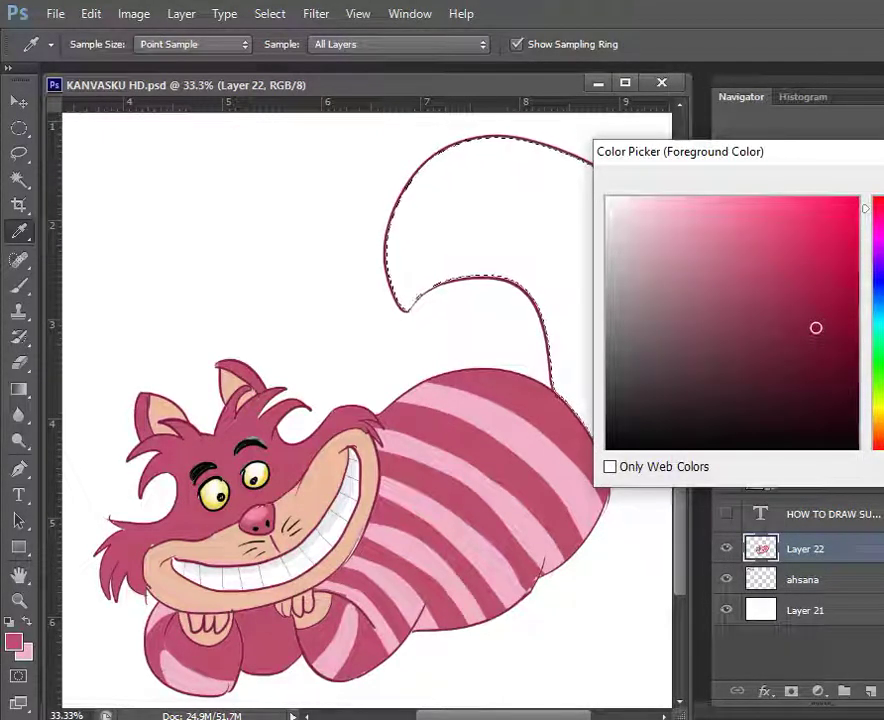
{"action": "key", "text": "Return"}
{"action": "key", "text": "b"}
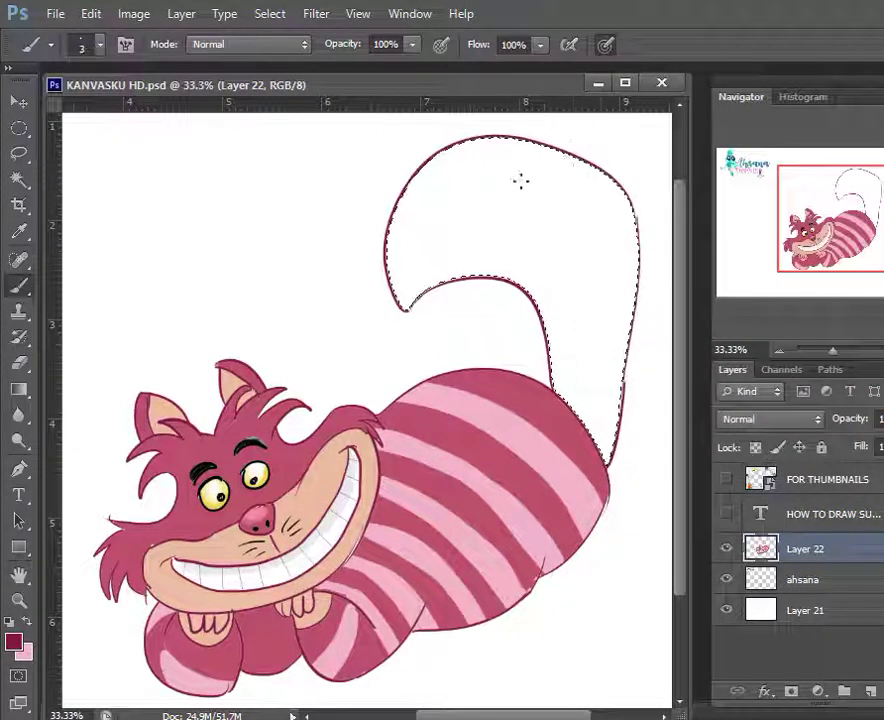
{"action": "left_click_drag", "start_coordinate": [466, 154], "coordinate": [523, 283]}
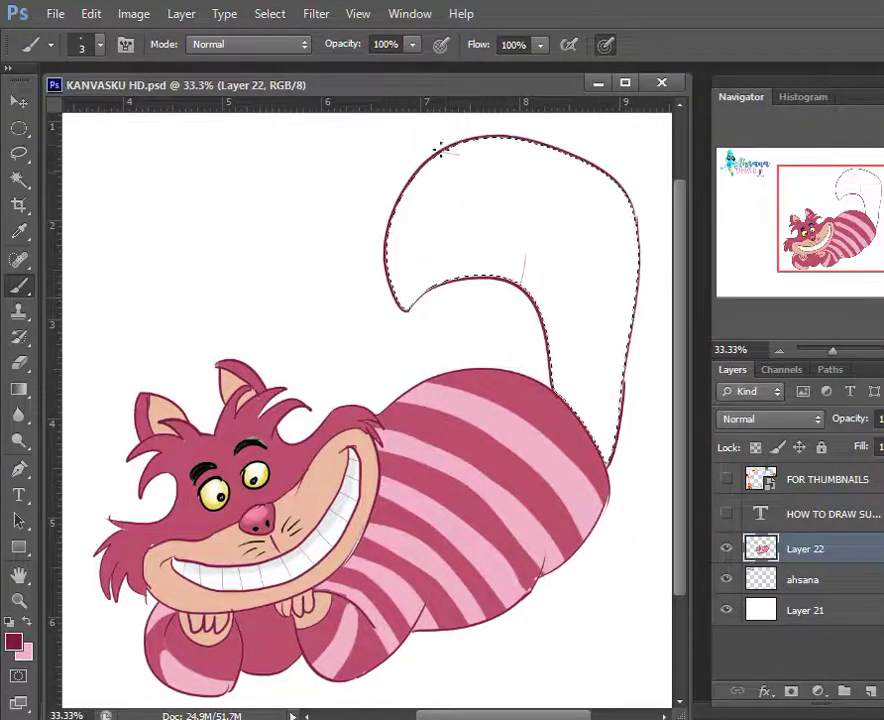
{"action": "key", "text": "ctrl+z"}
{"action": "left_click", "coordinate": [444, 319]}
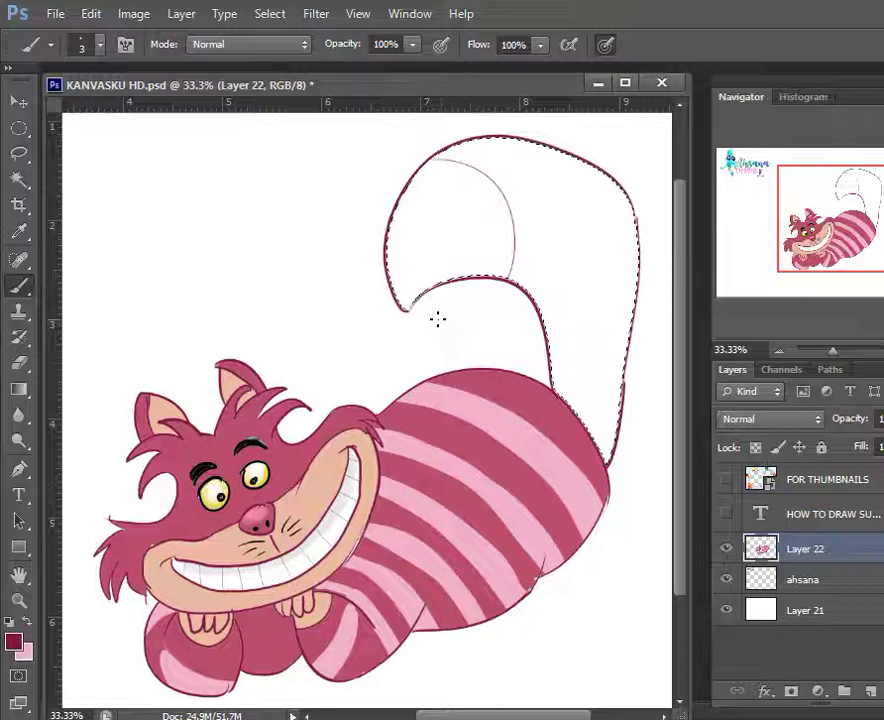
{"action": "key", "text": "ctrl+s"}
{"action": "key", "text": "w"}
{"action": "left_click", "coordinate": [527, 268]}
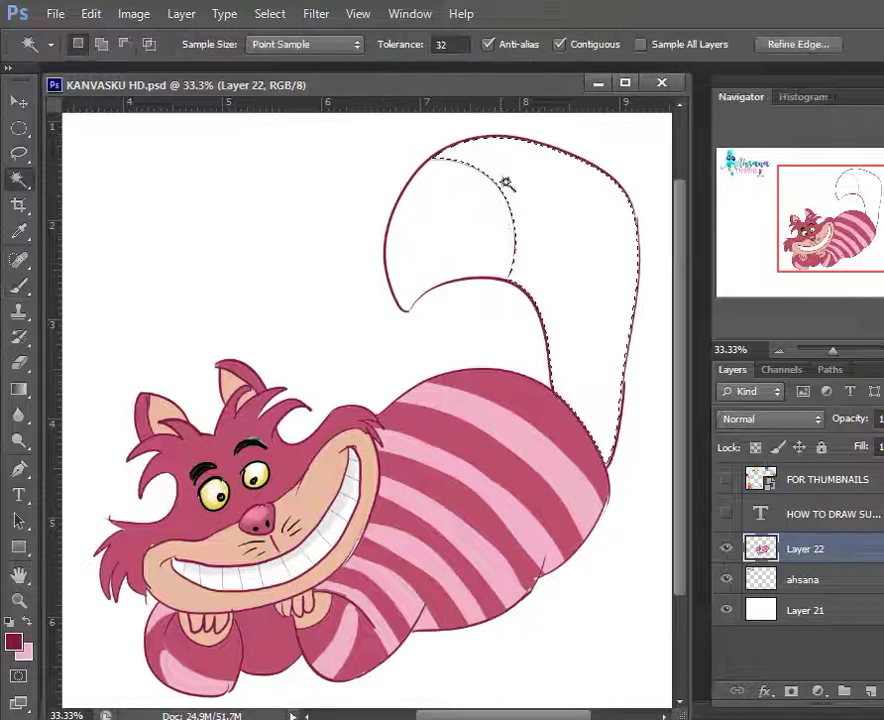
{"action": "key", "text": "b"}
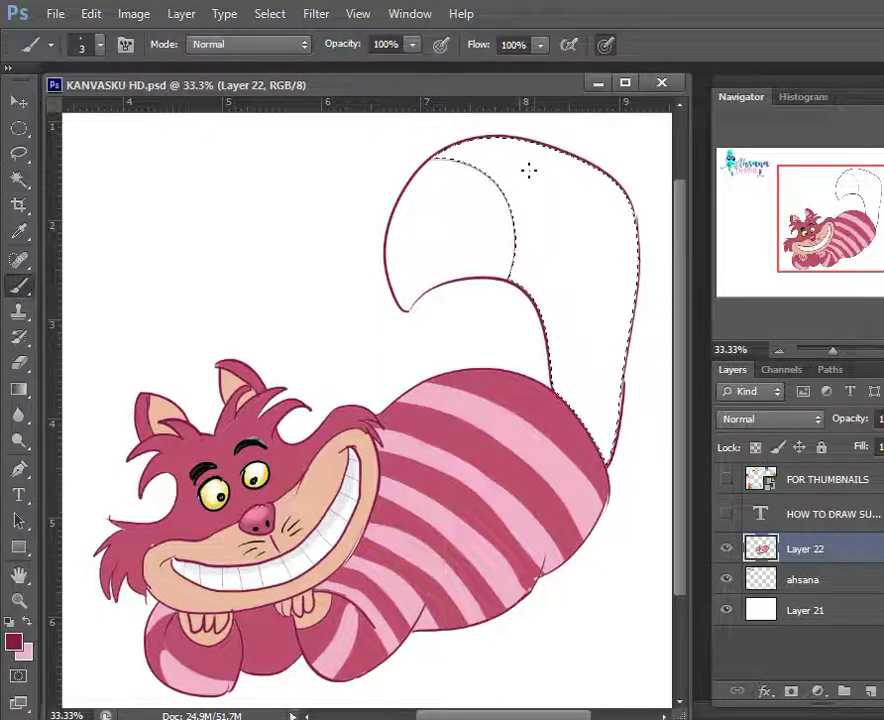
{"action": "left_click_drag", "start_coordinate": [535, 278], "coordinate": [538, 143]}
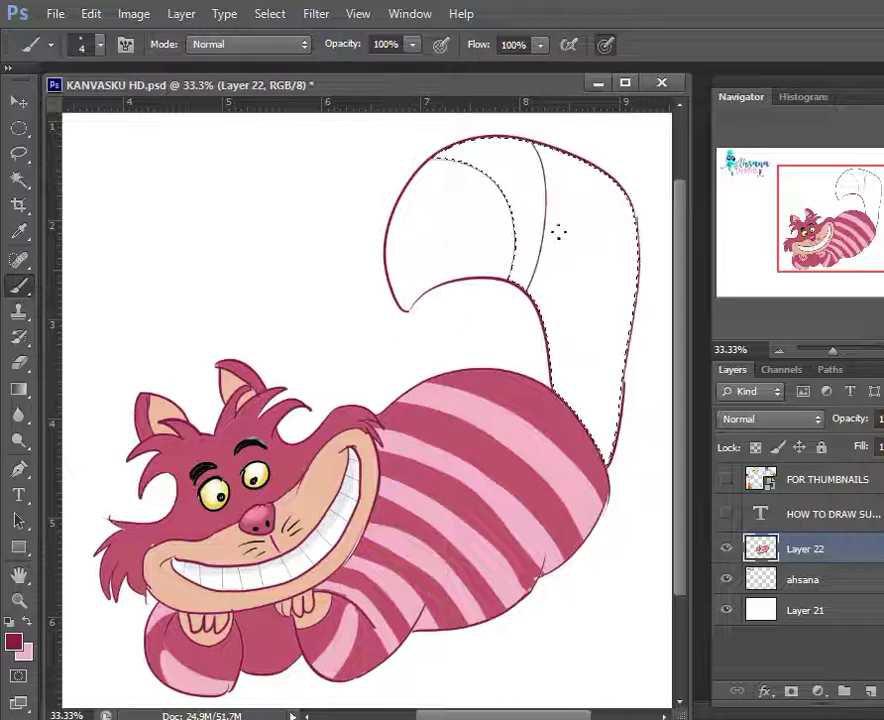
{"action": "key", "text": "ctrl+z"}
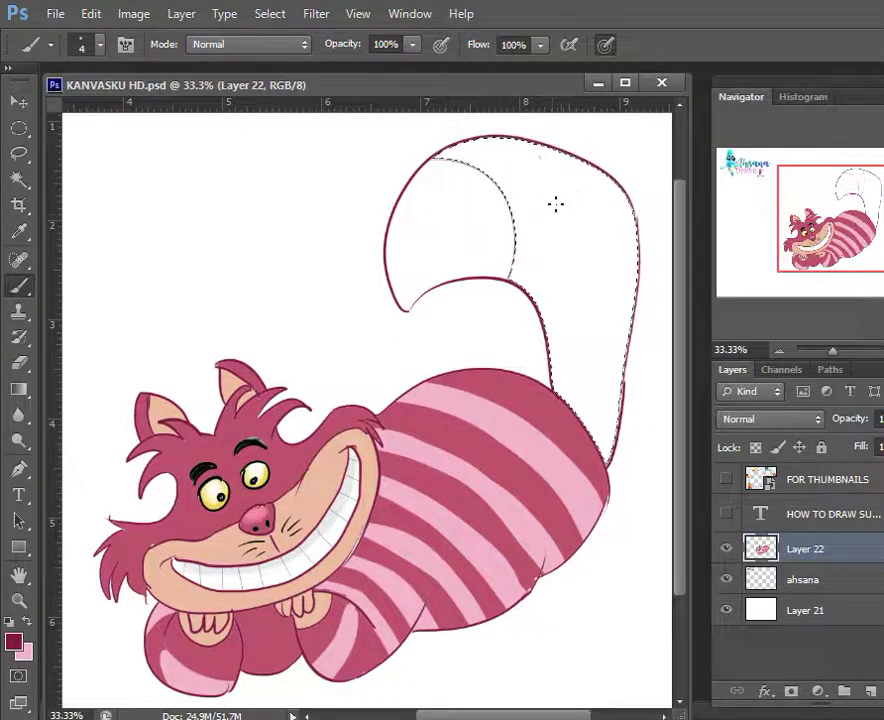
Fill the separated tail tip with the peach colour sampled from the cat's face, and deselect
{"action": "key", "text": "w"}
{"action": "left_click", "coordinate": [490, 244]}
{"action": "key", "text": "i"}
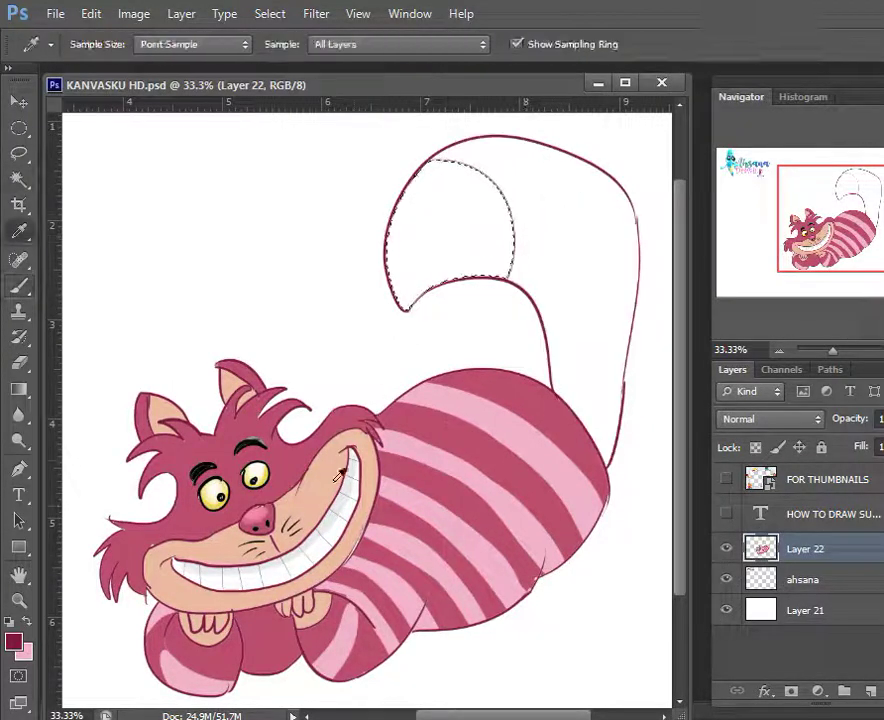
{"action": "left_click", "coordinate": [328, 477]}
{"action": "key", "text": "alt+BackSpace"}
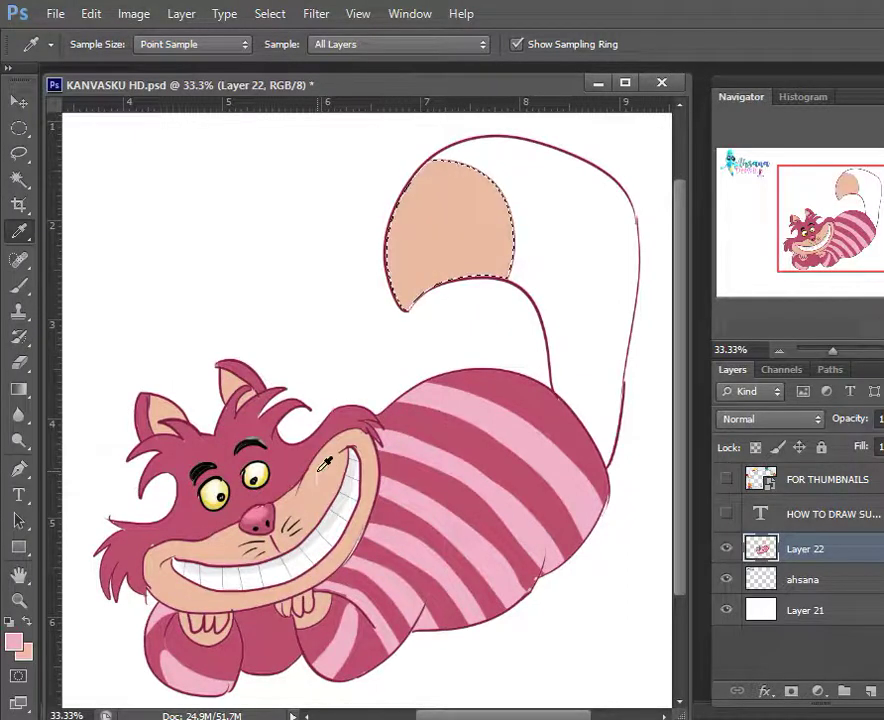
{"action": "key", "text": "ctrl+d"}
Select the remaining white part of the tail with the Magic Wand and fill it with light pink
{"action": "key", "text": "w"}
{"action": "left_click", "coordinate": [569, 350]}
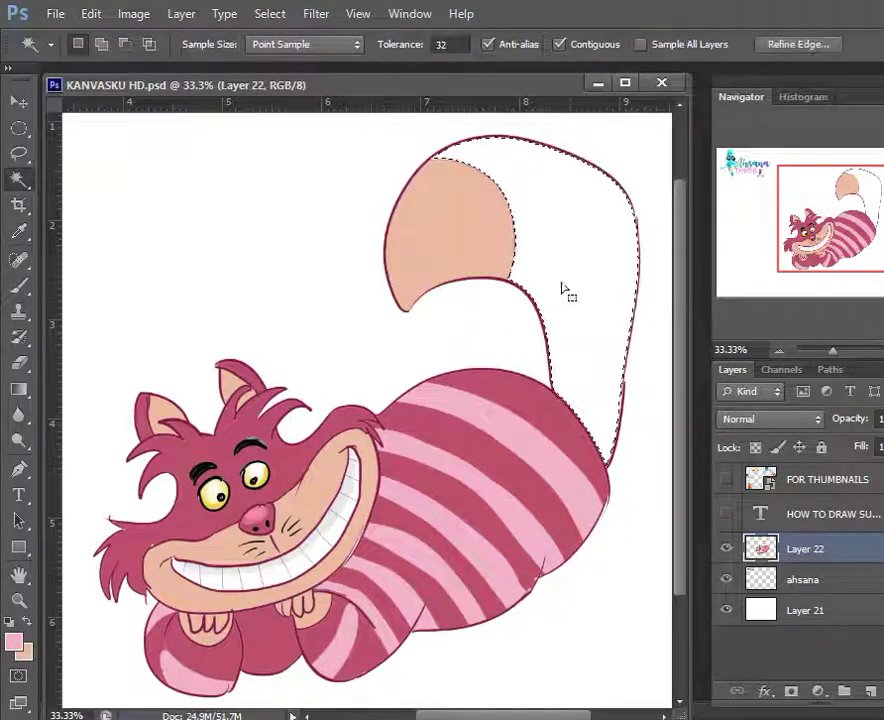
{"action": "key", "text": "i"}
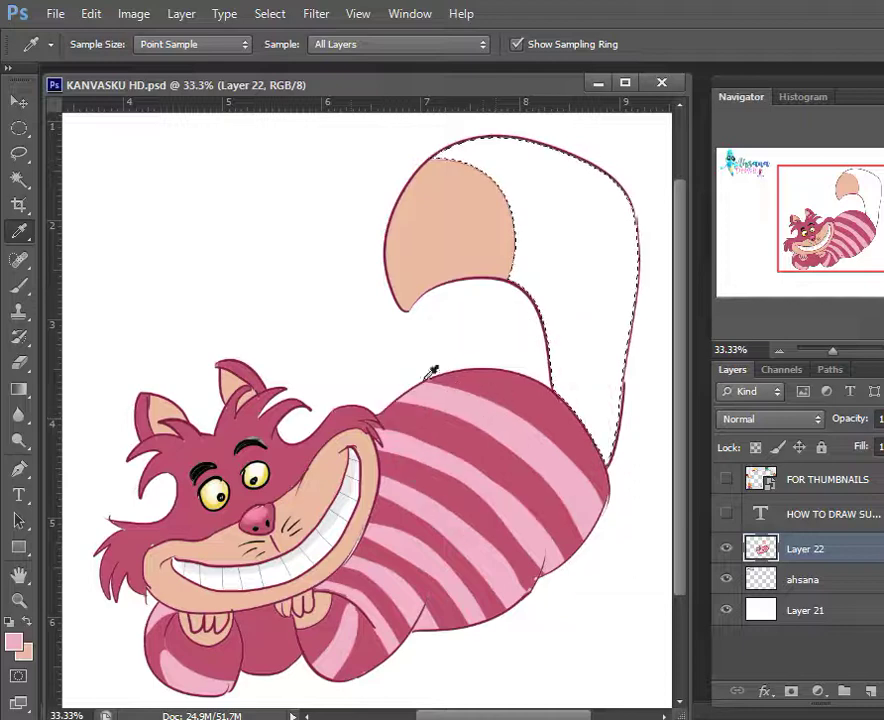
{"action": "key", "text": "x"}
{"action": "key", "text": "ctrl+BackSpace"}
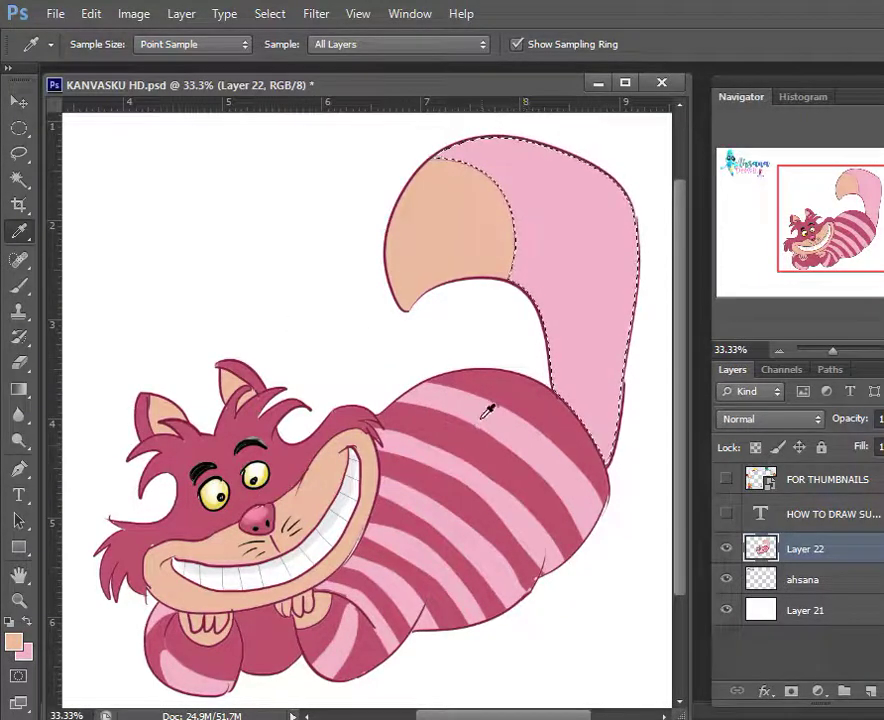
Sample the dark pink of the body and paint a curved stripe across the tail beside its peach tip
{"action": "left_click", "coordinate": [518, 388]}
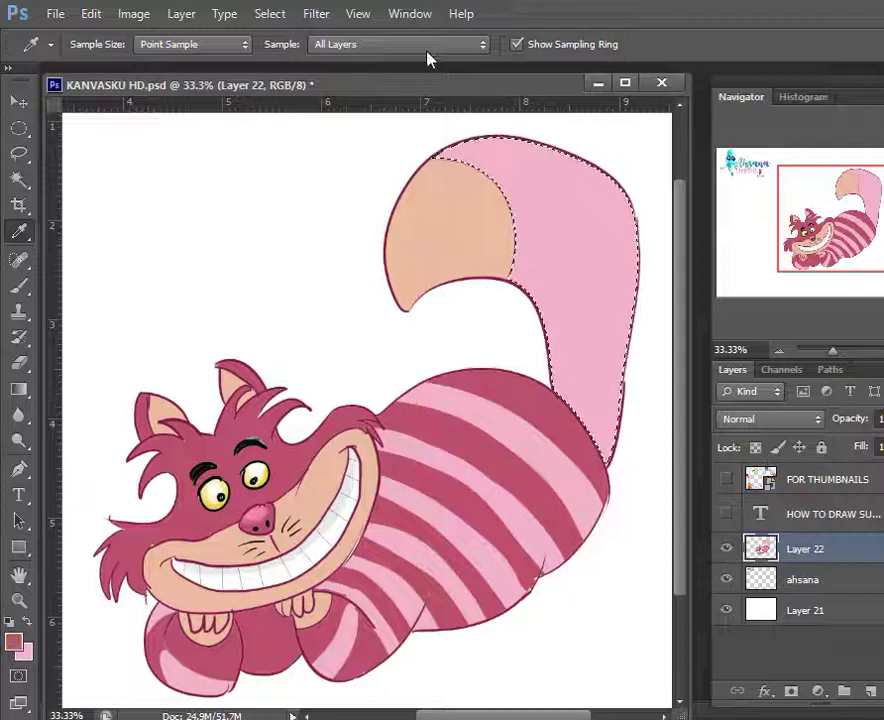
{"action": "key", "text": "b"}
{"action": "key", "text": "bracketright"}
{"action": "key", "text": "bracketright"}
{"action": "key", "text": "bracketright"}
{"action": "key", "text": "bracketright"}
{"action": "key", "text": "bracketright"}
{"action": "key", "text": "bracketright"}
{"action": "key", "text": "bracketright"}
{"action": "key", "text": "bracketright"}
{"action": "key", "text": "bracketright"}
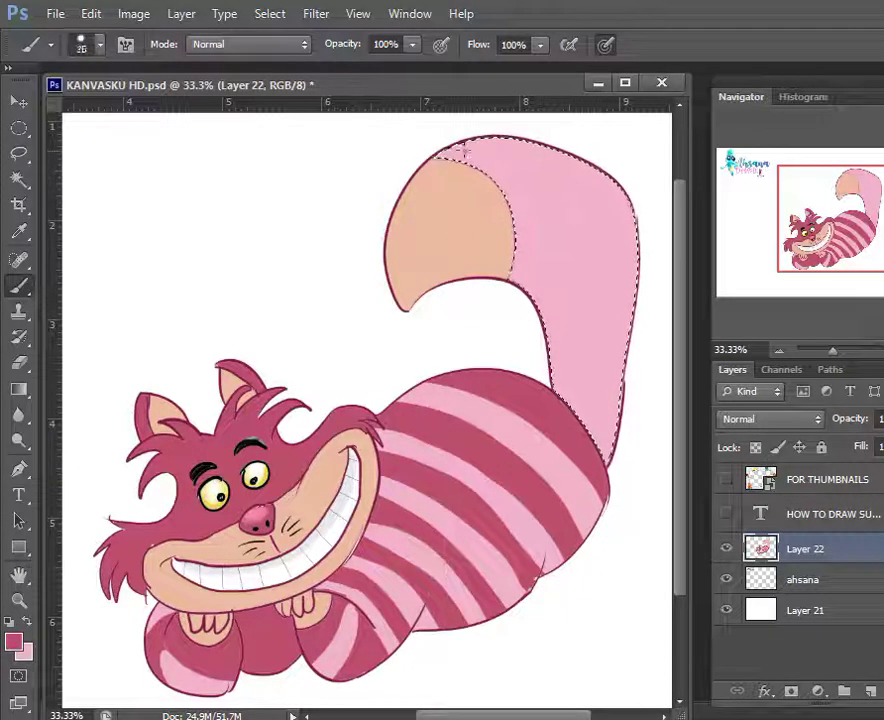
{"action": "mouse_move", "coordinate": [445, 152]}
{"action": "left_mouse_down"}
{"action": "mouse_move", "coordinate": [485, 311]}
{"action": "mouse_move", "coordinate": [493, 290]}
{"action": "mouse_move", "coordinate": [536, 251]}
{"action": "mouse_move", "coordinate": [500, 289]}
{"action": "mouse_move", "coordinate": [530, 237]}
{"action": "mouse_move", "coordinate": [446, 148]}
{"action": "left_mouse_up"}
Enlarge the brush to size 80 and paint a second curved dark pink stripe across the tail's bend, redoing unsatisfactory strokes
{"action": "key", "text": "bracketright"}
{"action": "key", "text": "bracketright"}
{"action": "key", "text": "bracketright"}
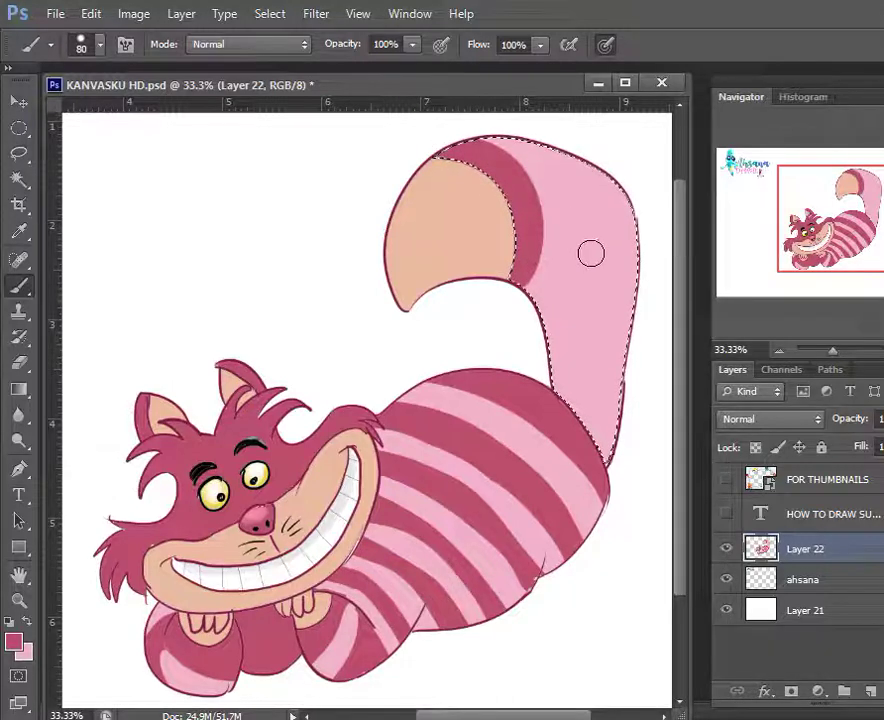
{"action": "mouse_move", "coordinate": [515, 335]}
{"action": "left_mouse_down"}
{"action": "mouse_move", "coordinate": [594, 175]}
{"action": "mouse_move", "coordinate": [572, 145]}
{"action": "left_mouse_up"}
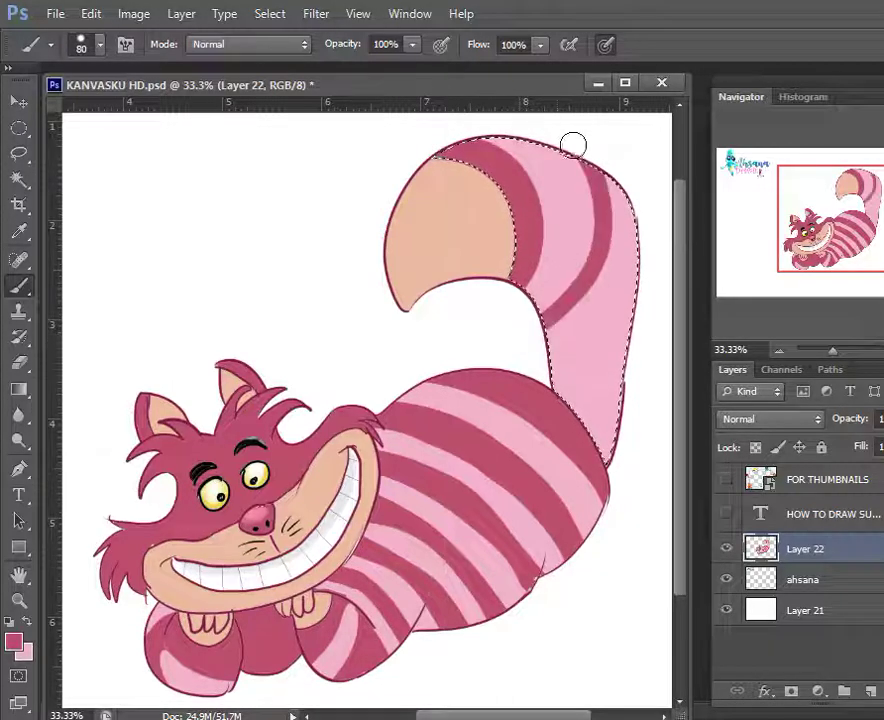
{"action": "key", "text": "ctrl+z"}
{"action": "left_click_drag", "start_coordinate": [519, 313], "coordinate": [593, 160]}
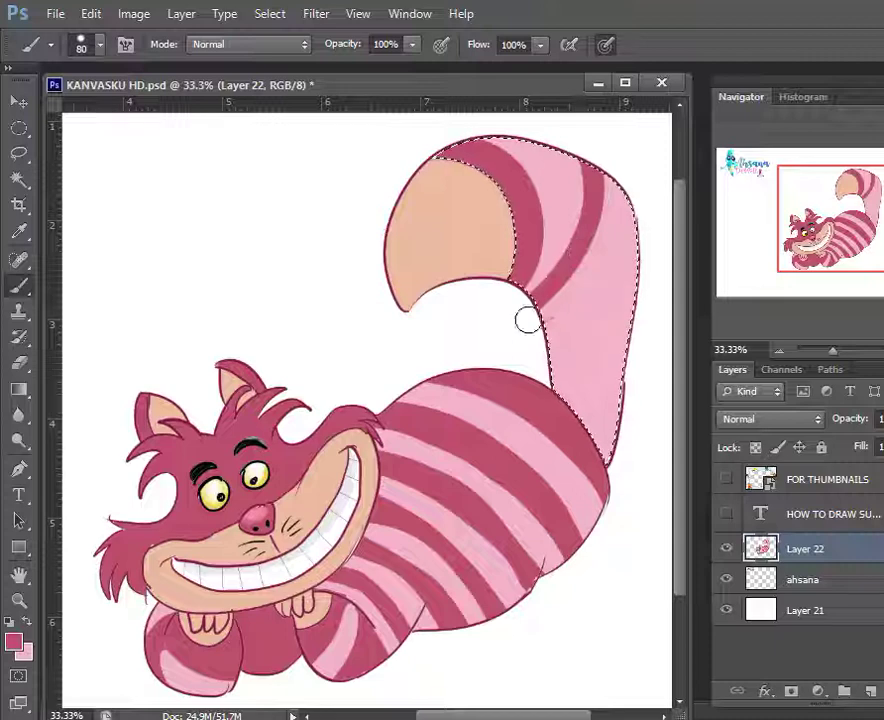
{"action": "mouse_move", "coordinate": [590, 250]}
{"action": "left_mouse_down"}
{"action": "mouse_move", "coordinate": [606, 190]}
{"action": "mouse_move", "coordinate": [540, 316]}
{"action": "left_mouse_up"}
{"action": "key", "text": "ctrl+z"}
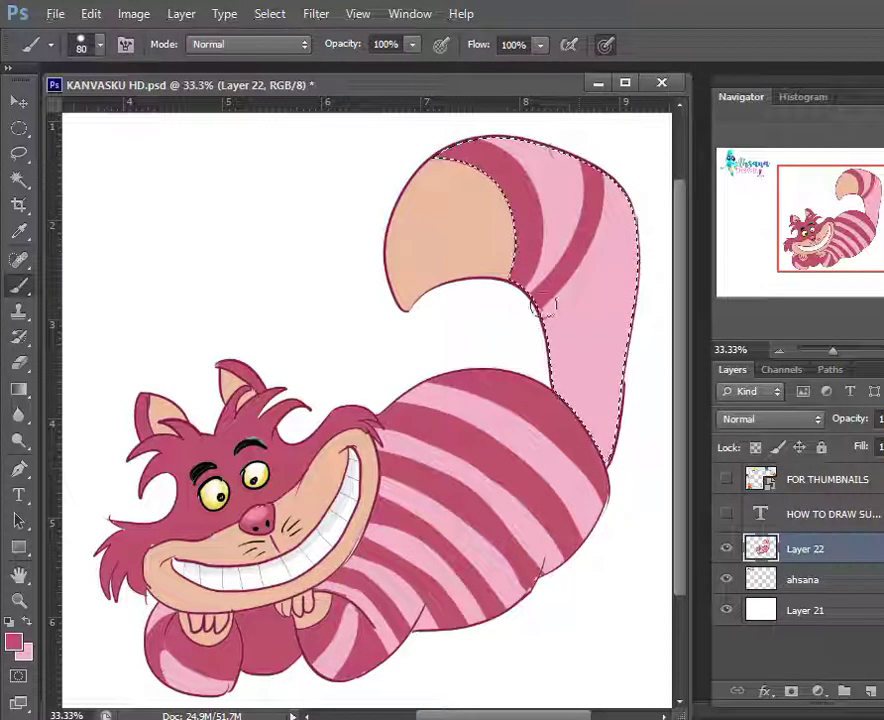
{"action": "left_click_drag", "start_coordinate": [581, 216], "coordinate": [589, 212]}
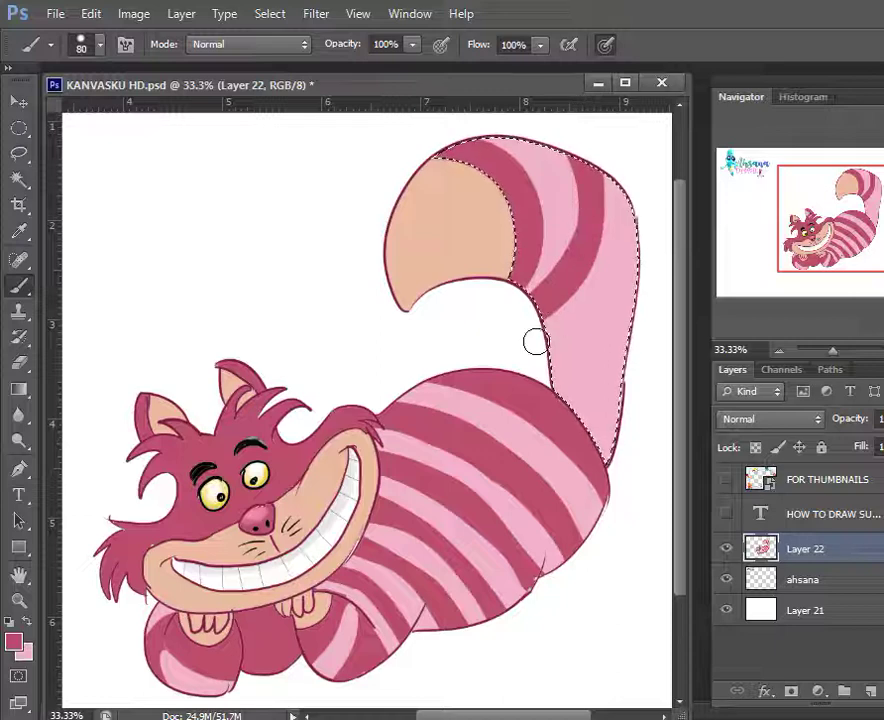
Paint the remaining dark pink stripes down the tail to its base with the size 80 brush, deselect, and save
{"action": "mouse_move", "coordinate": [536, 342]}
{"action": "left_mouse_down"}
{"action": "mouse_move", "coordinate": [650, 236]}
{"action": "mouse_move", "coordinate": [585, 324]}
{"action": "left_mouse_up"}
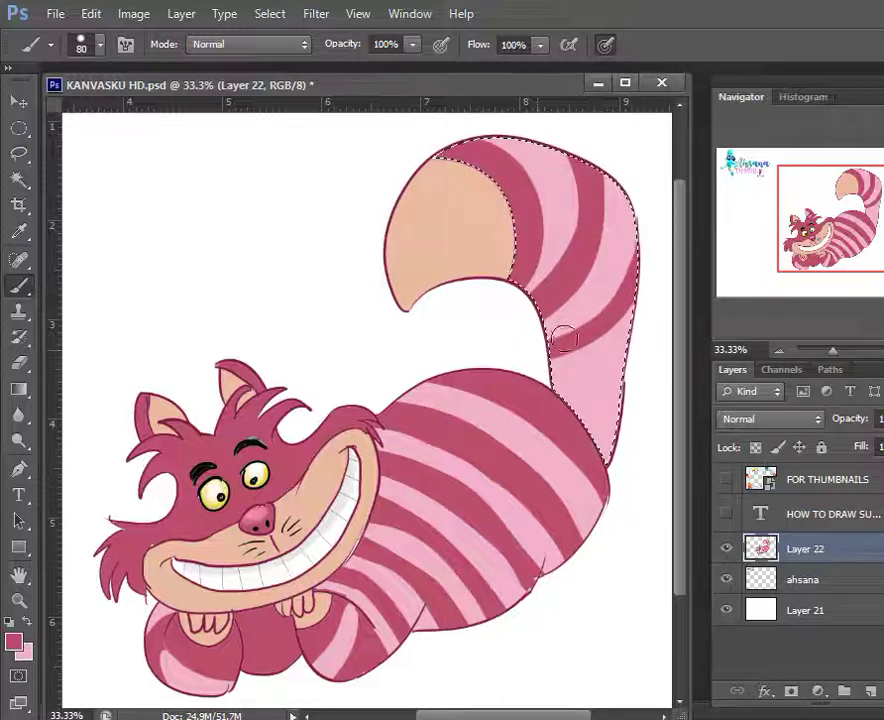
{"action": "key", "text": "ctrl+z"}
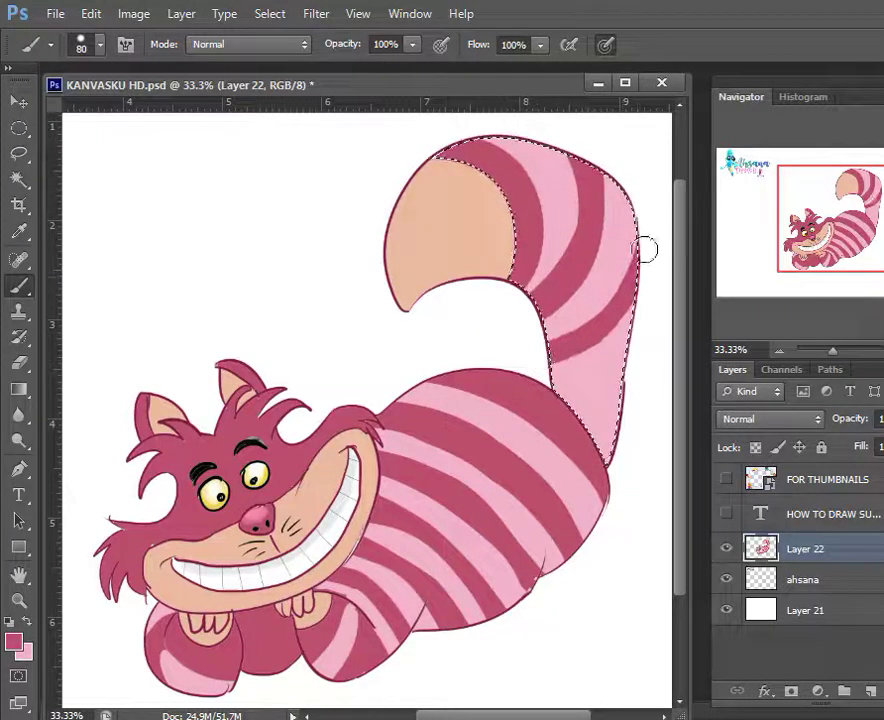
{"action": "left_click_drag", "start_coordinate": [645, 249], "coordinate": [582, 333]}
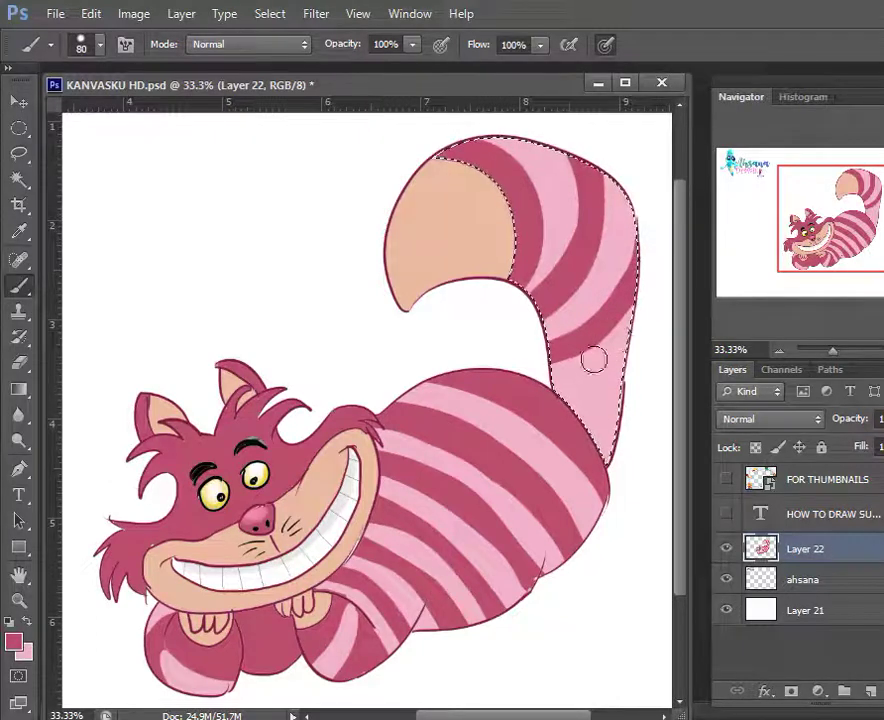
{"action": "left_click_drag", "start_coordinate": [648, 355], "coordinate": [555, 404]}
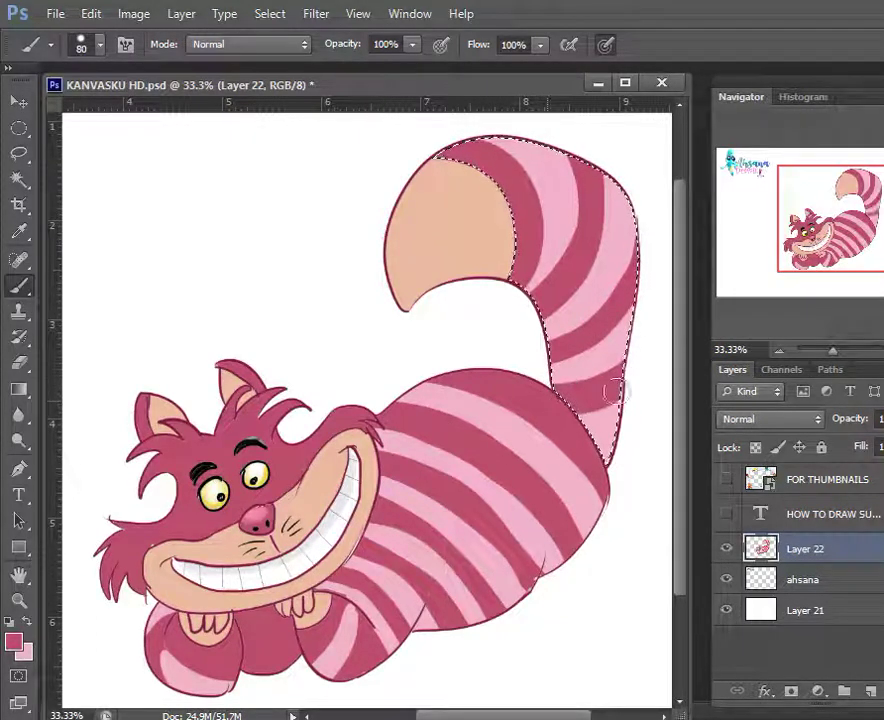
{"action": "mouse_move", "coordinate": [614, 392]}
{"action": "left_mouse_down"}
{"action": "mouse_move", "coordinate": [590, 442]}
{"action": "mouse_move", "coordinate": [594, 429]}
{"action": "mouse_move", "coordinate": [549, 398]}
{"action": "left_mouse_up"}
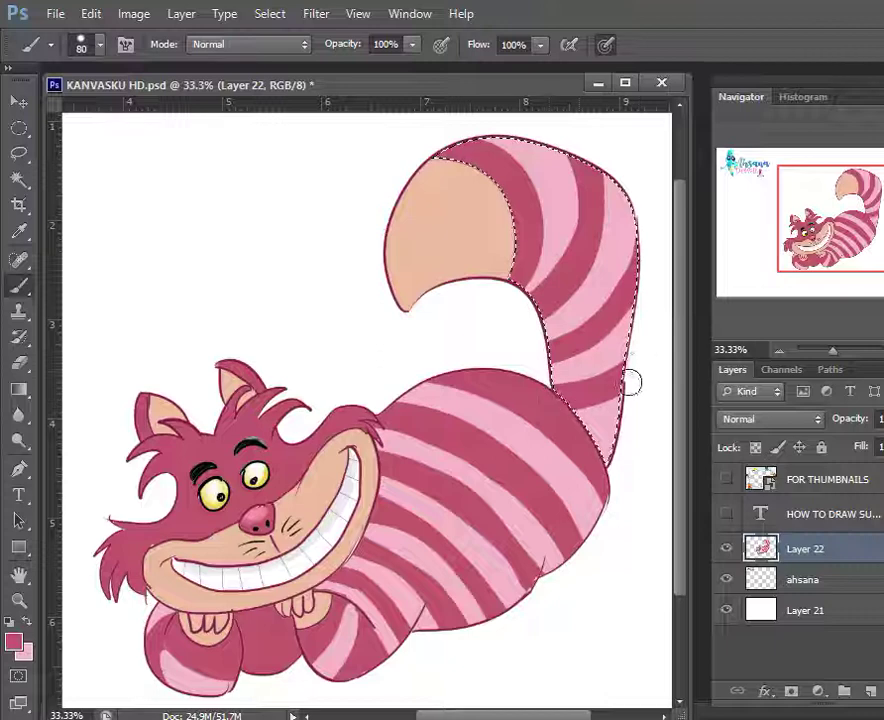
{"action": "left_click_drag", "start_coordinate": [622, 437], "coordinate": [605, 456]}
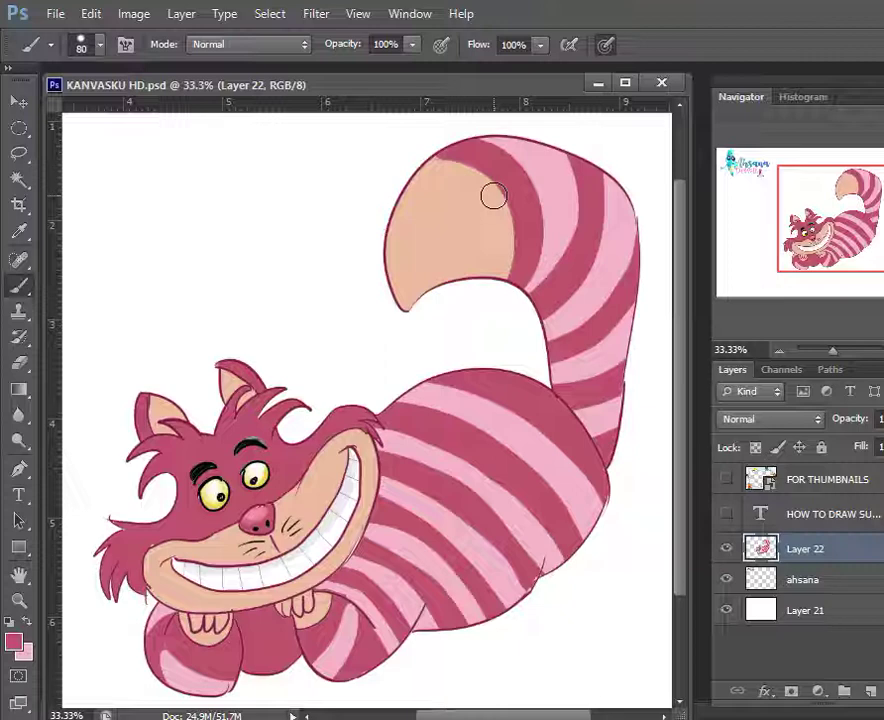
{"action": "left_click_drag", "start_coordinate": [493, 196], "coordinate": [498, 194]}
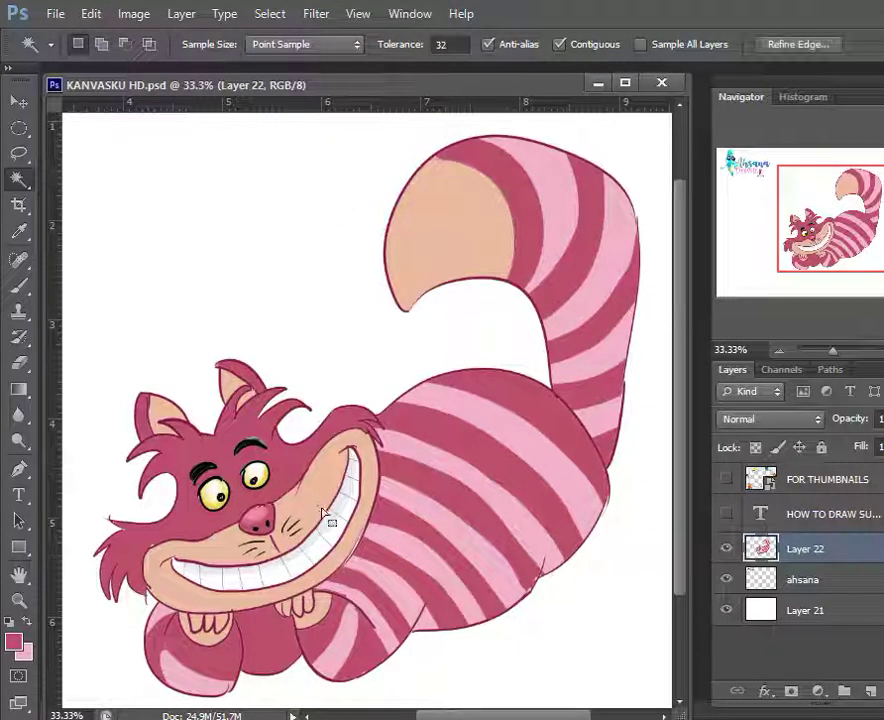
Select the peach area around the grin with the Magic Wand and choose a darker orange-peach as foreground colour
{"action": "left_click", "coordinate": [325, 514]}
{"action": "key", "text": "i"}
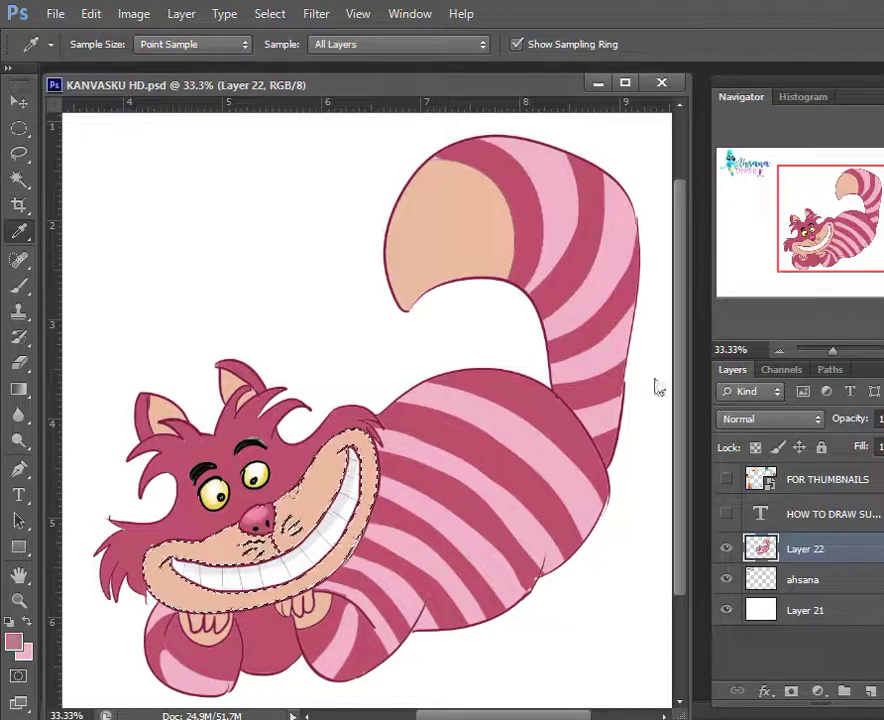
{"action": "left_click", "coordinate": [13, 641]}
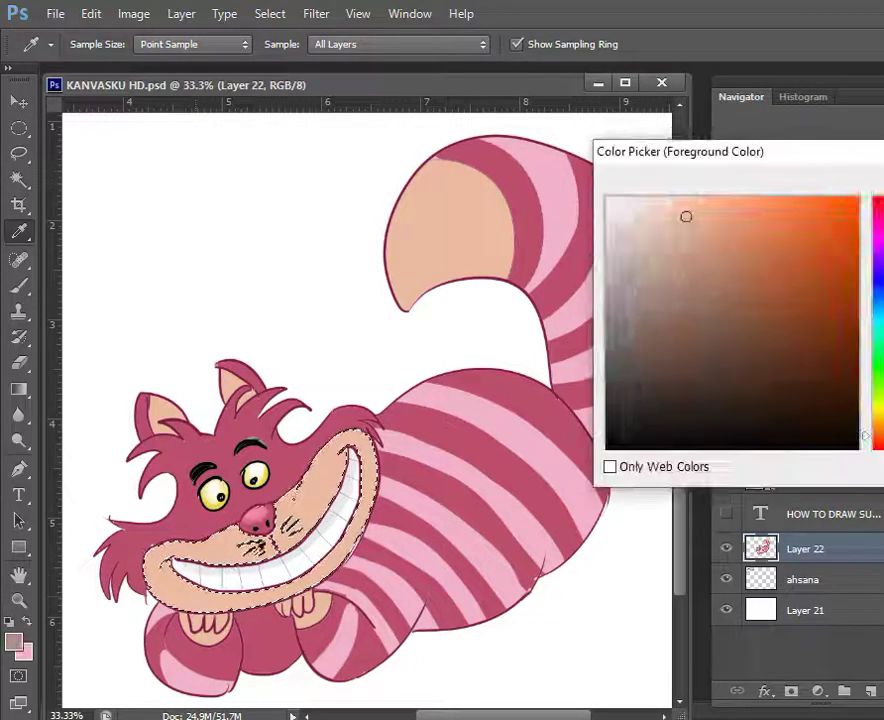
{"action": "left_click_drag", "start_coordinate": [707, 230], "coordinate": [713, 227]}
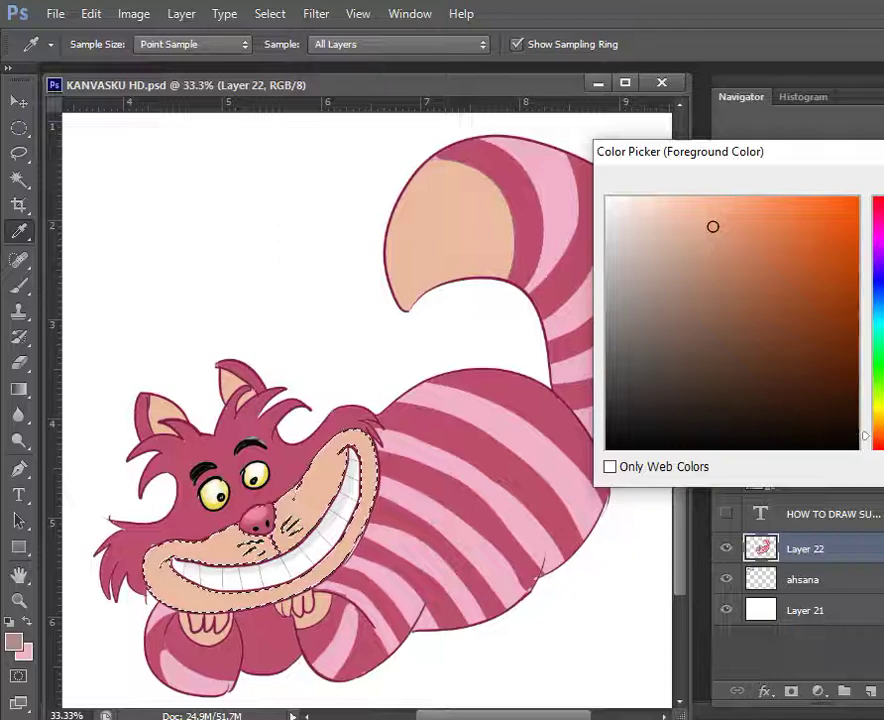
{"action": "key", "text": "Return"}
Pick a different brush preset, use pressure-controlled opacity, and set the brush opacity to 45%
{"action": "key", "text": "b"}
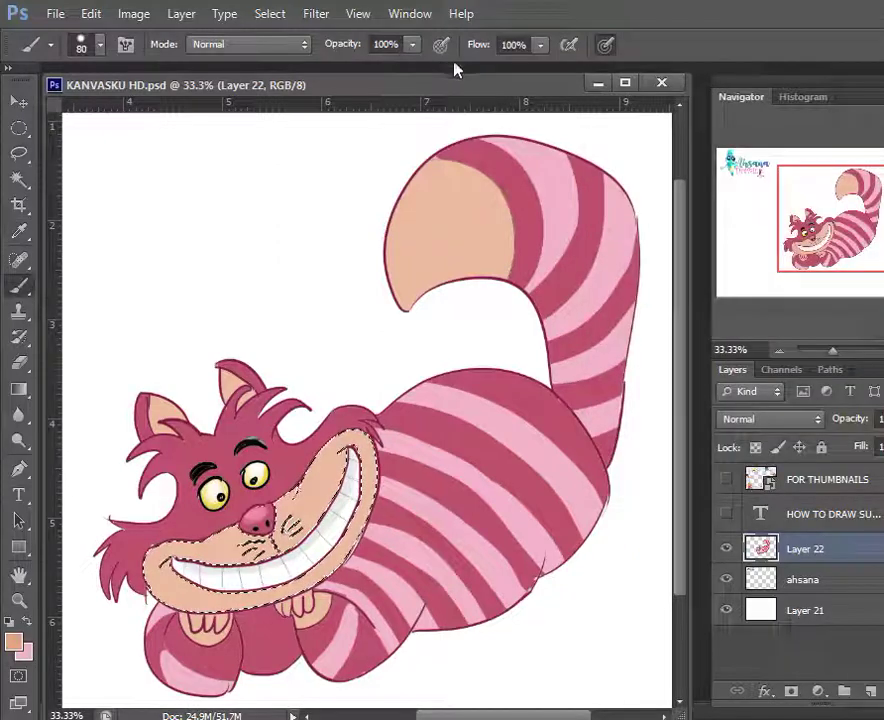
{"action": "left_click", "coordinate": [101, 44]}
{"action": "left_click", "coordinate": [80, 204]}
{"action": "left_click", "coordinate": [360, 93]}
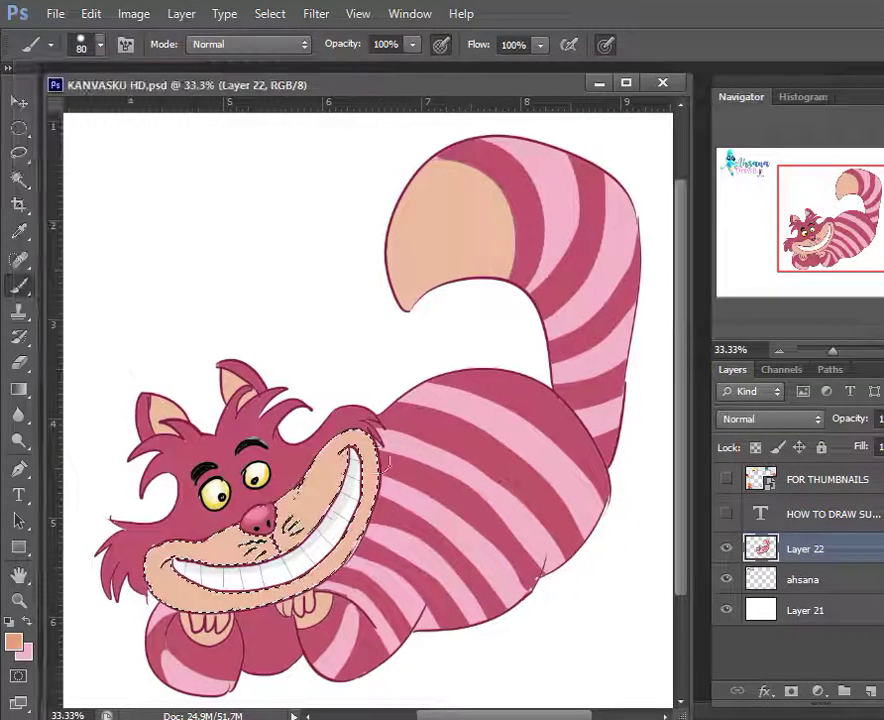
{"action": "left_click_drag", "start_coordinate": [411, 44], "coordinate": [357, 66]}
Shade the peach face area above and below the grin with the size 80 brush, and deselect
{"action": "mouse_move", "coordinate": [348, 461]}
{"action": "left_mouse_down"}
{"action": "mouse_move", "coordinate": [326, 505]}
{"action": "mouse_move", "coordinate": [306, 523]}
{"action": "mouse_move", "coordinate": [339, 473]}
{"action": "mouse_move", "coordinate": [291, 515]}
{"action": "left_mouse_up"}
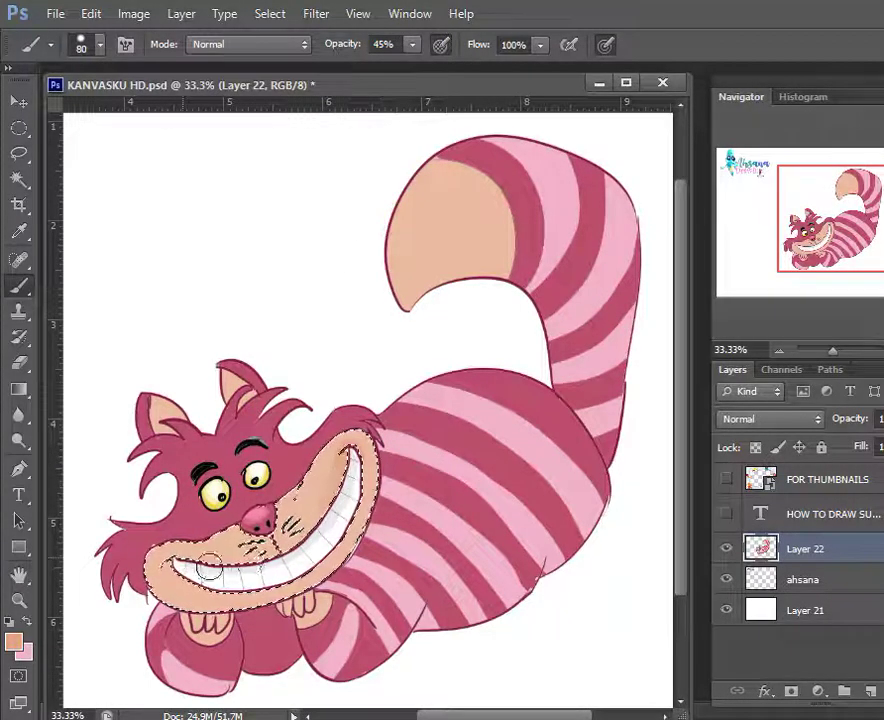
{"action": "mouse_move", "coordinate": [209, 566]}
{"action": "left_mouse_down"}
{"action": "mouse_move", "coordinate": [268, 553]}
{"action": "mouse_move", "coordinate": [177, 579]}
{"action": "mouse_move", "coordinate": [163, 567]}
{"action": "mouse_move", "coordinate": [263, 601]}
{"action": "left_mouse_up"}
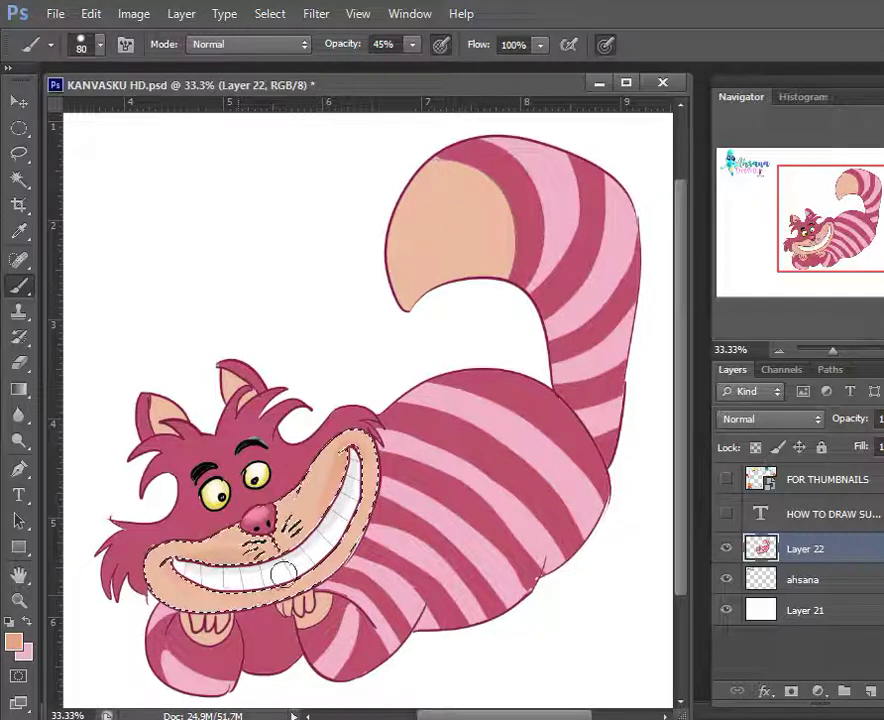
{"action": "left_click_drag", "start_coordinate": [317, 556], "coordinate": [352, 496]}
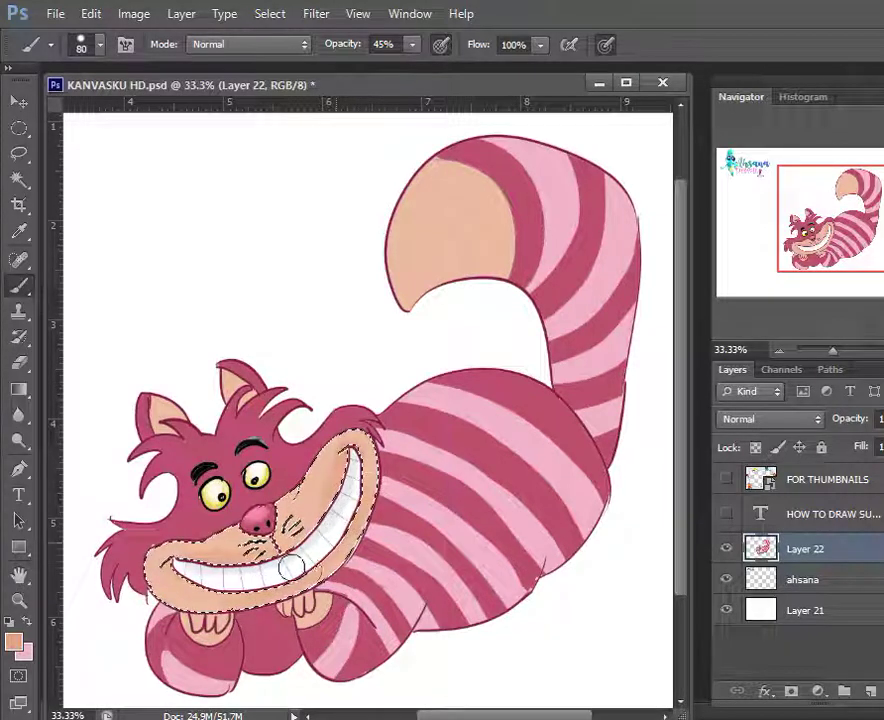
{"action": "left_click_drag", "start_coordinate": [291, 567], "coordinate": [286, 606]}
{"action": "key", "text": "ctrl+d"}
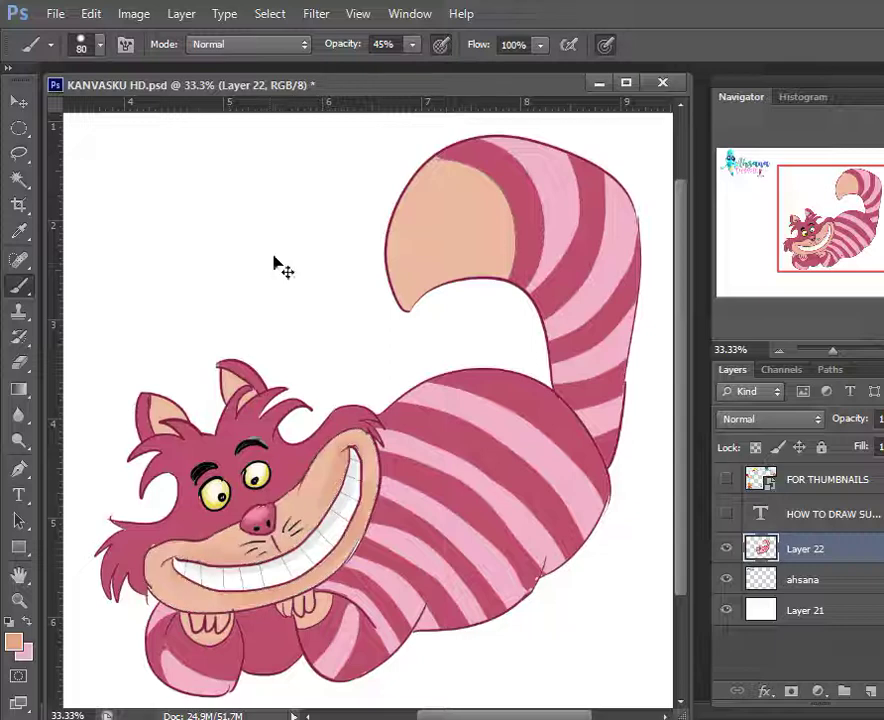
Select the peach insides of both ears, shade their edges with the darker orange-peach, and deselect
{"action": "key", "text": "w"}
{"action": "left_click", "coordinate": [168, 412], "text": "shift"}
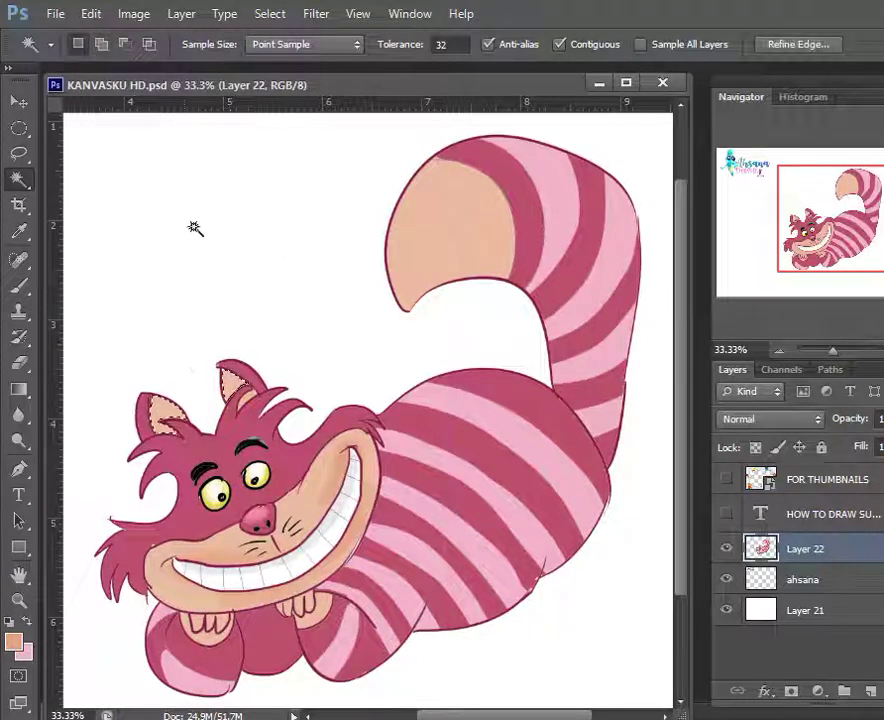
{"action": "key", "text": "b"}
{"action": "left_click_drag", "start_coordinate": [133, 423], "coordinate": [148, 433]}
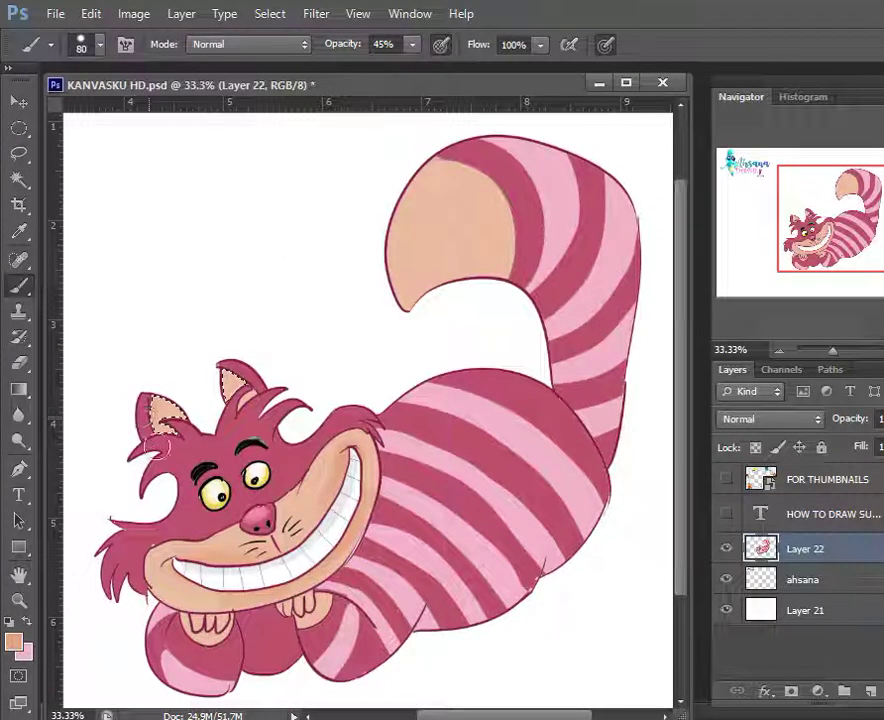
{"action": "left_click_drag", "start_coordinate": [260, 374], "coordinate": [245, 382]}
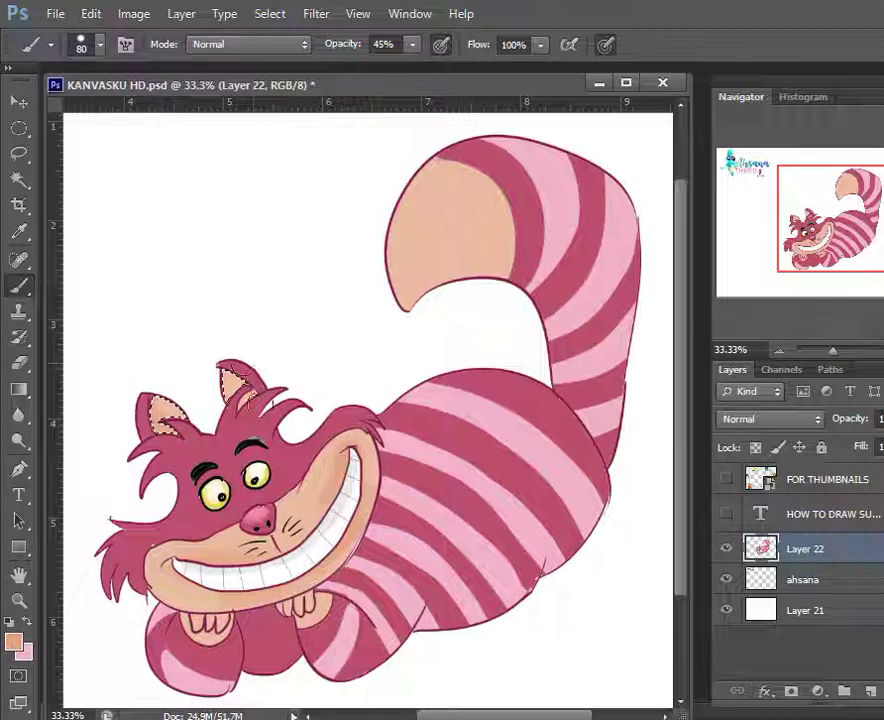
{"action": "key", "text": "ctrl+d"}
Select and shade the small peach patch between the hair tufts below the inner ear, and save
{"action": "key", "text": "w"}
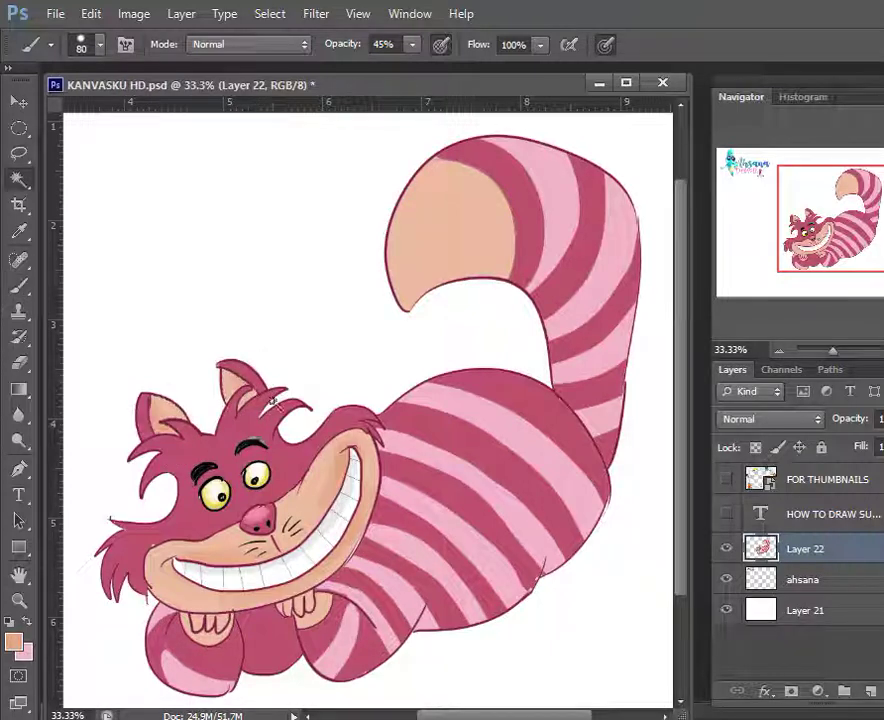
{"action": "left_click", "coordinate": [246, 398]}
{"action": "key", "text": "b"}
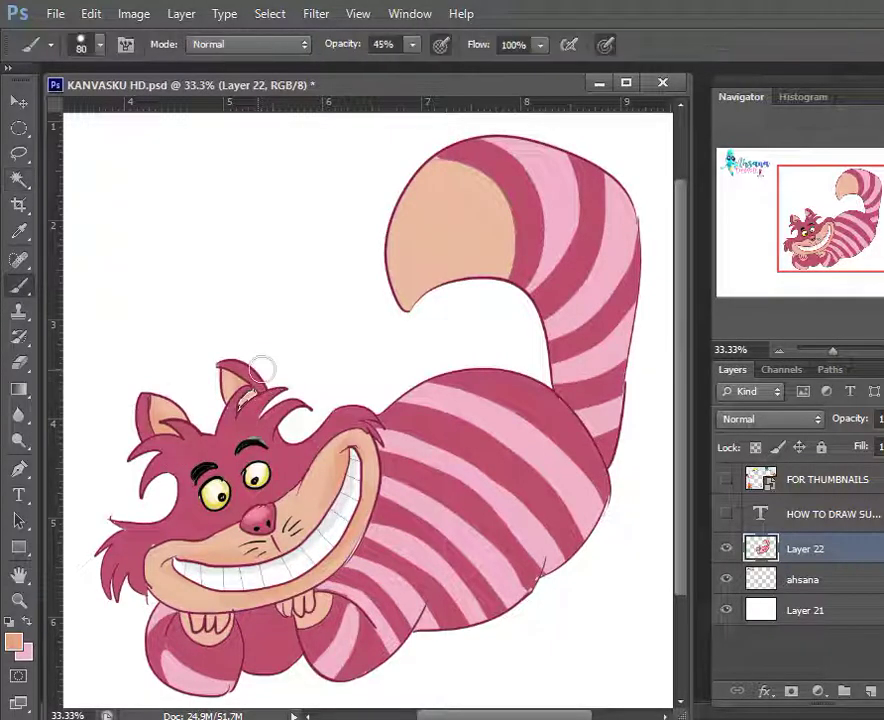
{"action": "key", "text": "ctrl+s"}
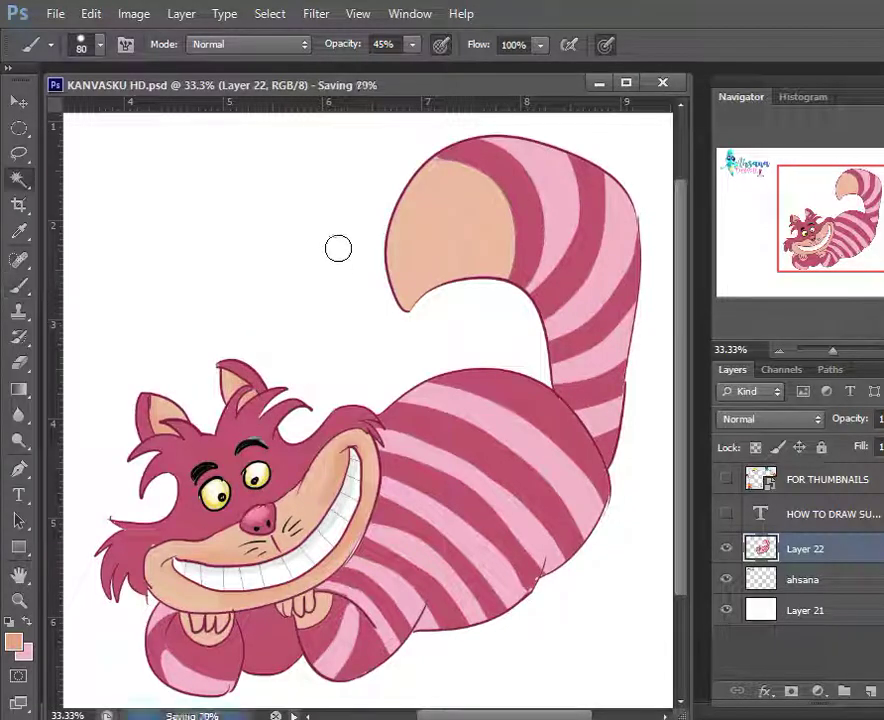
Select the light pink stripes across the cat's body with the Magic Wand
{"action": "key", "text": "w"}
{"action": "left_click", "coordinate": [208, 632]}
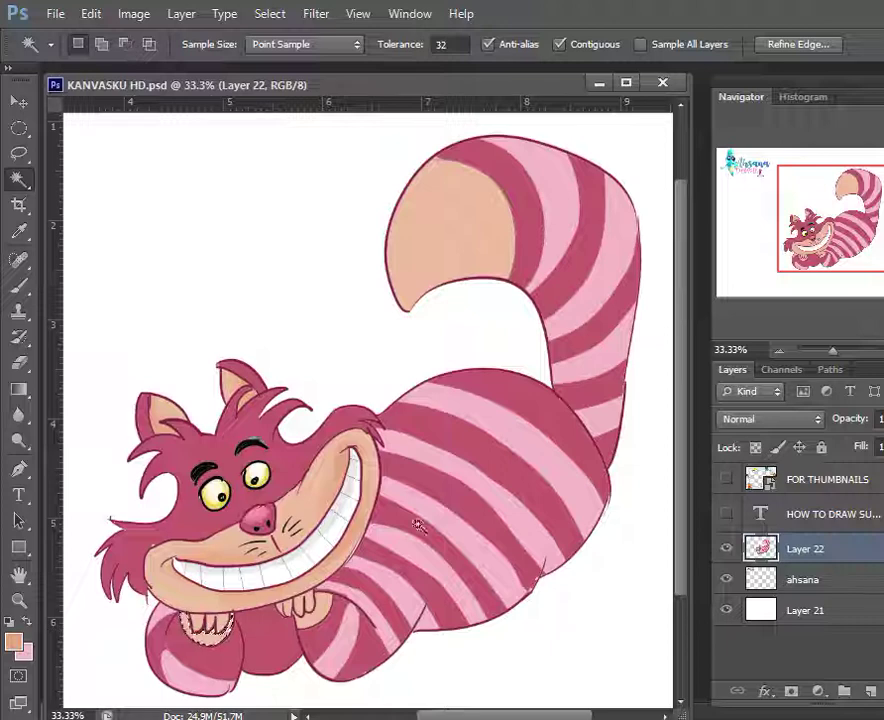
{"action": "left_click", "coordinate": [545, 529], "text": "shift"}
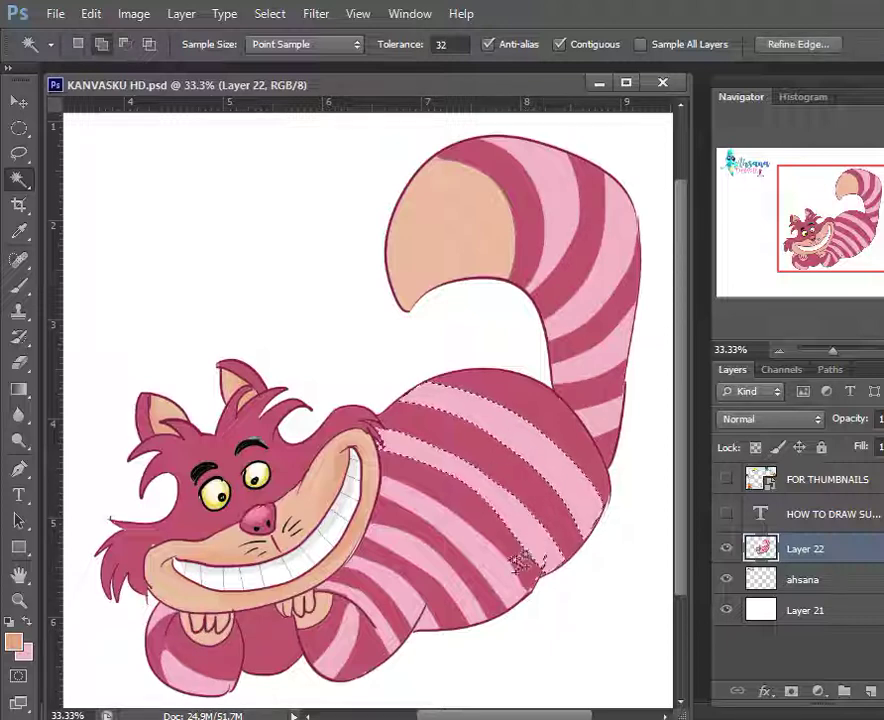
{"action": "left_click", "coordinate": [494, 569], "text": "shift"}
{"action": "left_click", "coordinate": [450, 584], "text": "shift"}
{"action": "left_click", "coordinate": [402, 572], "text": "shift"}
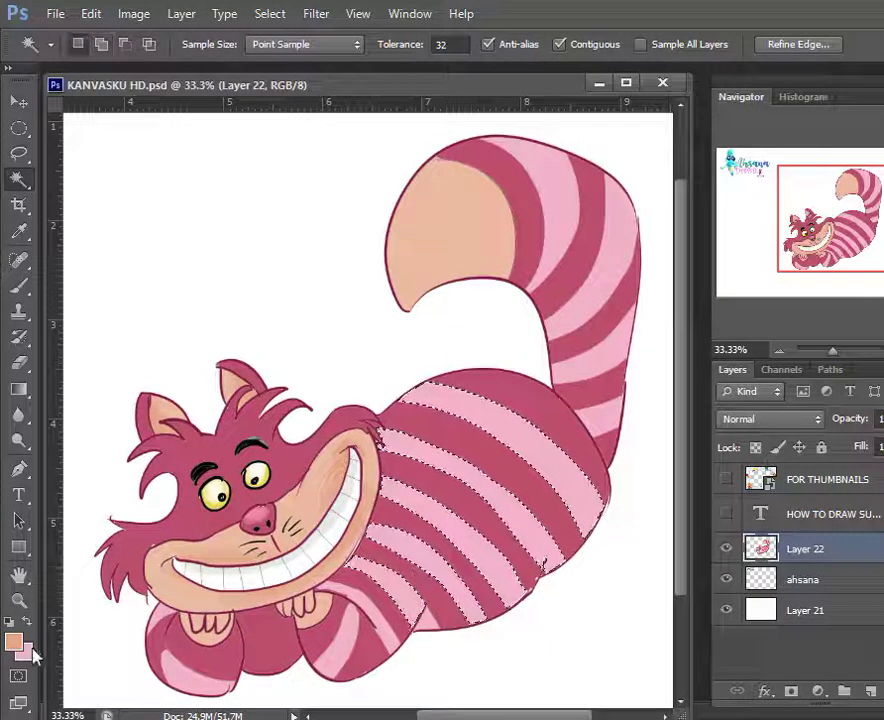
{"action": "key", "text": "c"}
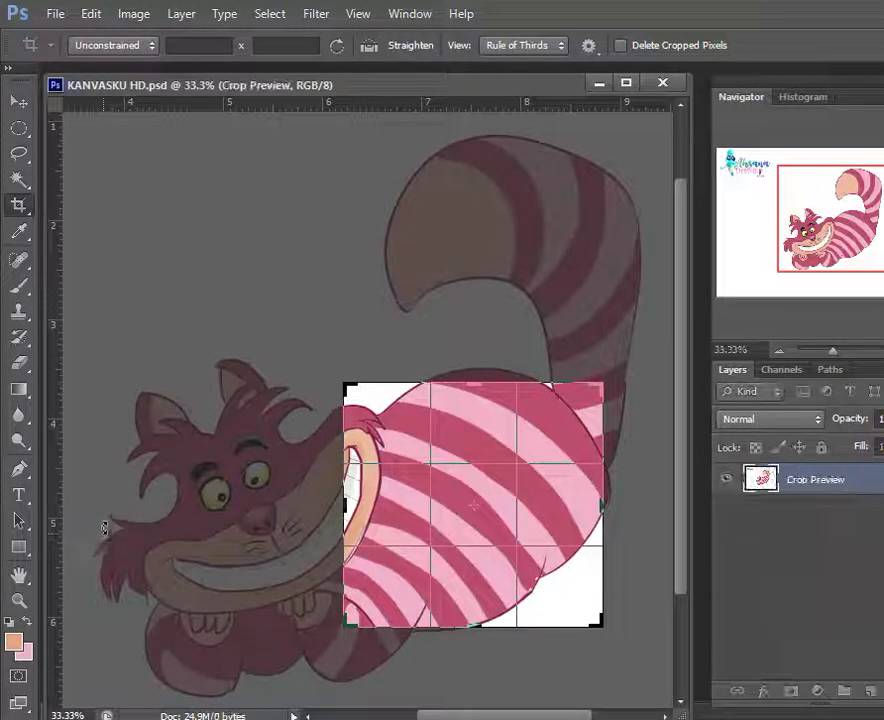
{"action": "left_click_drag", "start_coordinate": [410, 442], "coordinate": [296, 386]}
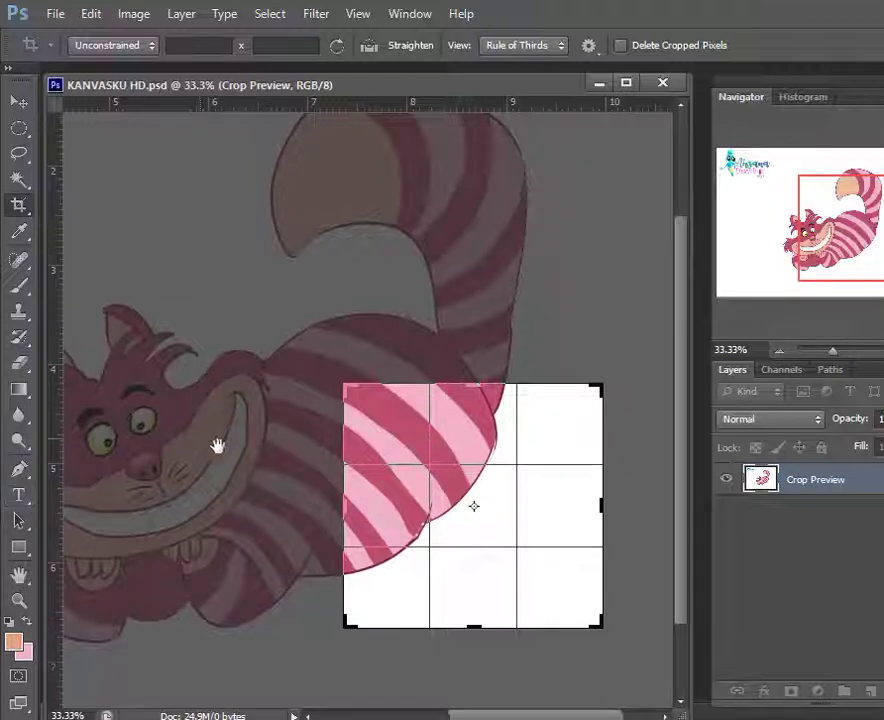
{"action": "left_click_drag", "start_coordinate": [217, 446], "coordinate": [577, 476]}
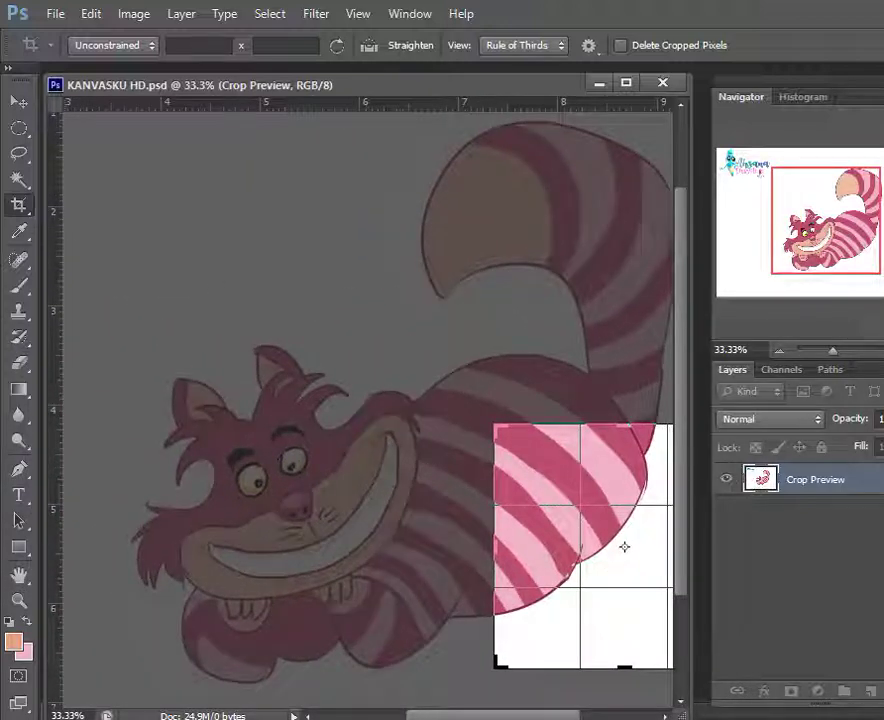
{"action": "key", "text": "v"}
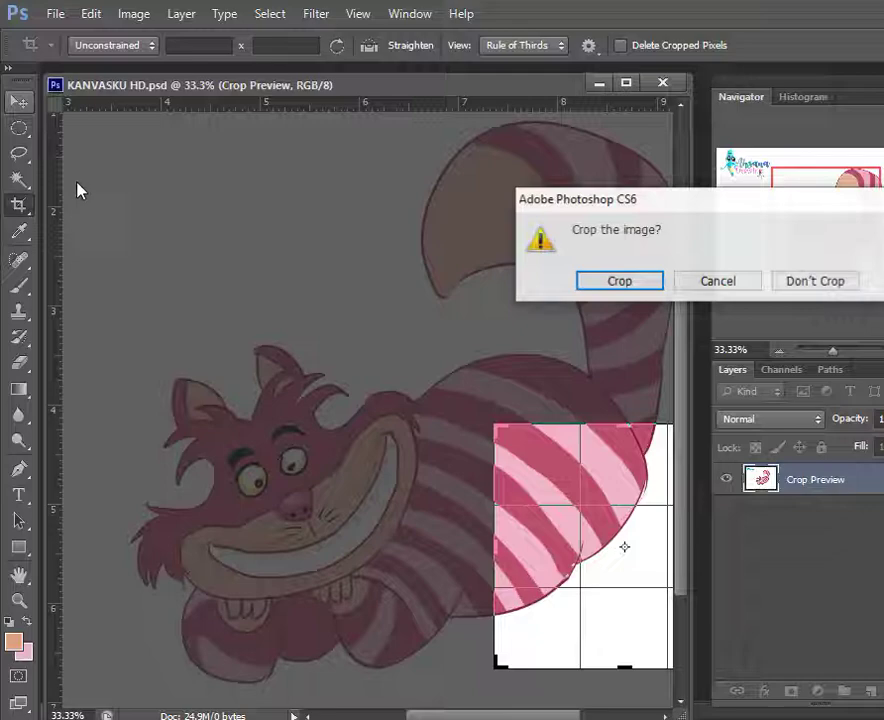
{"action": "left_click", "coordinate": [802, 292]}
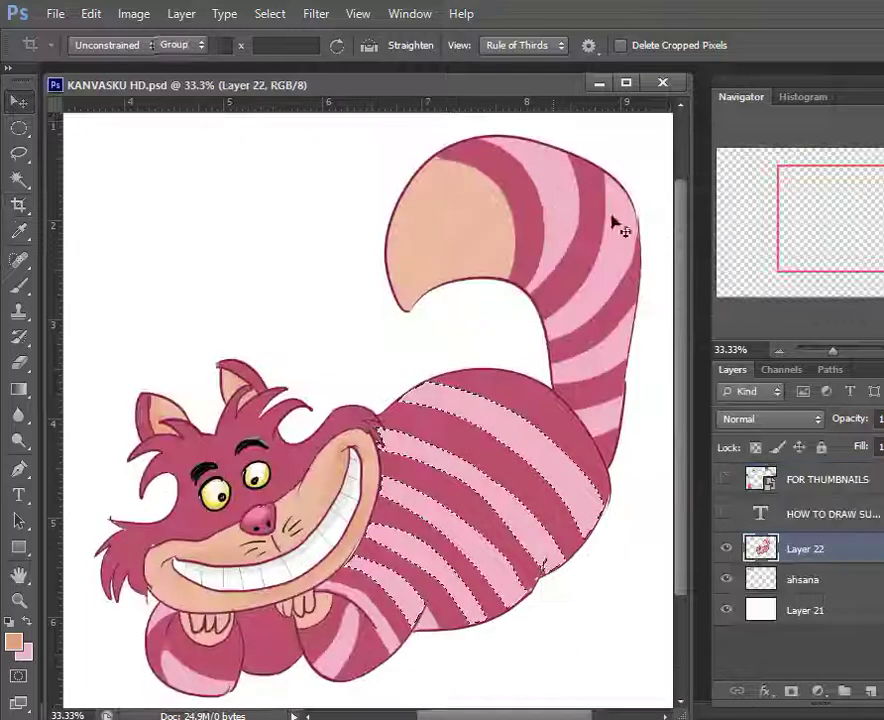
Choose a deeper pink, enlarge the brush to 250, shade the selected light pink body stripes, and deselect
{"action": "left_click", "coordinate": [14, 644]}
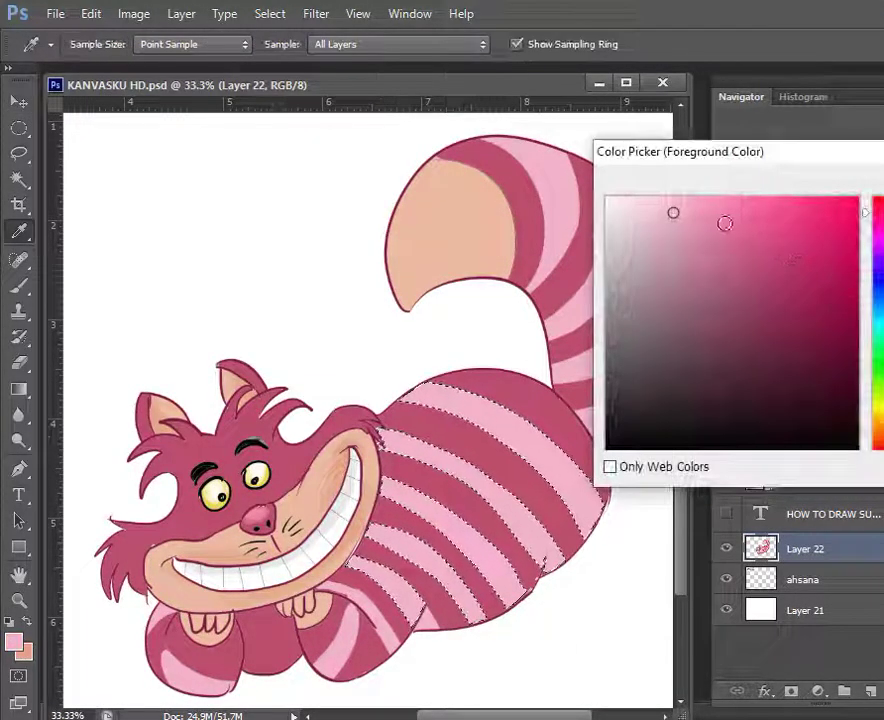
{"action": "key", "text": "Return"}
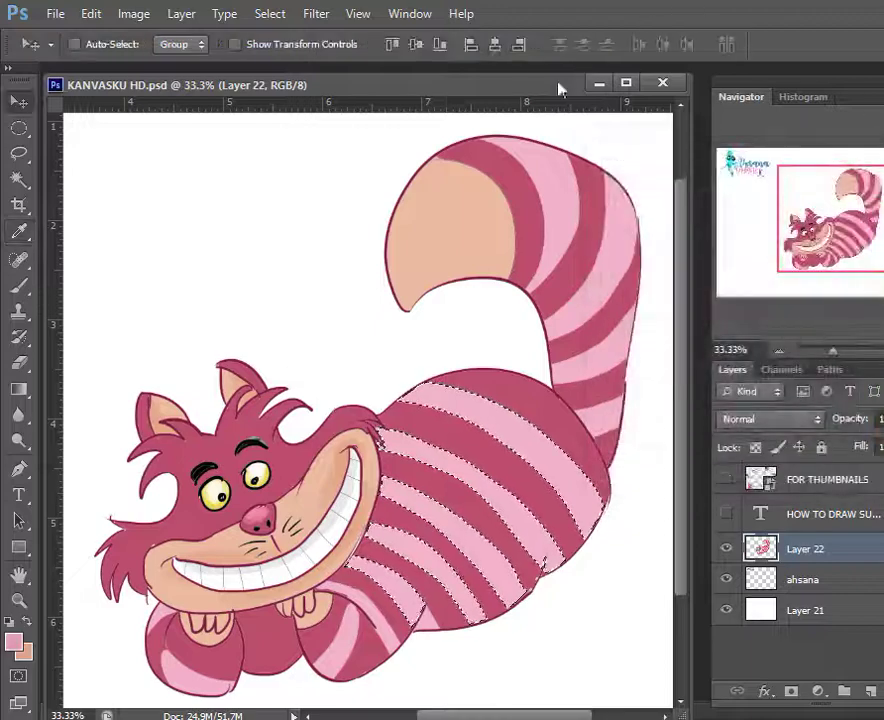
{"action": "key", "text": "b"}
{"action": "key", "text": "bracketright"}
{"action": "key", "text": "bracketright"}
{"action": "key", "text": "bracketright"}
{"action": "key", "text": "bracketright"}
{"action": "key", "text": "bracketright"}
{"action": "key", "text": "bracketright"}
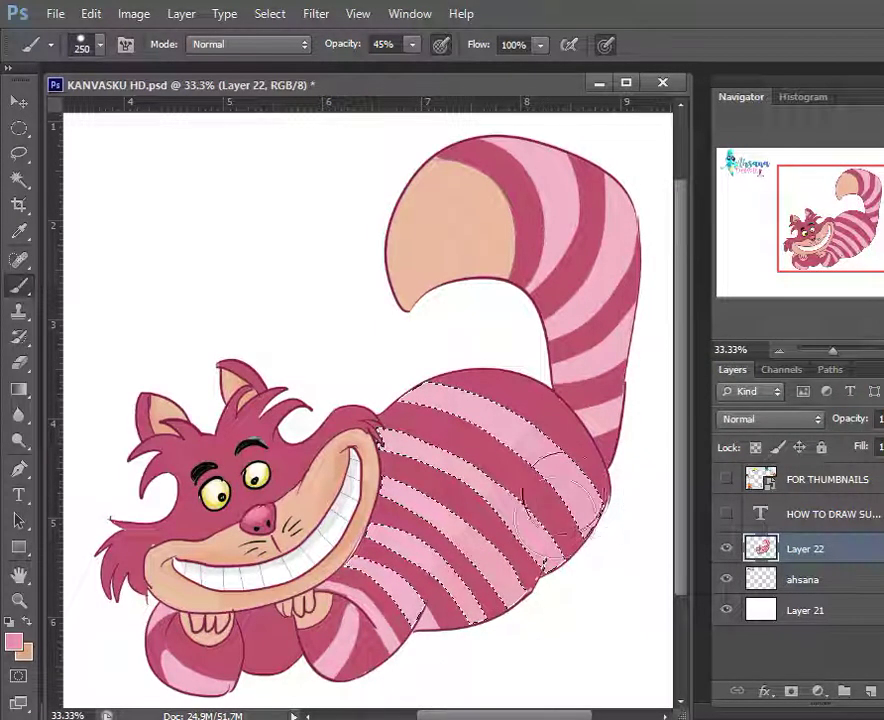
{"action": "key", "text": "ctrl+d"}
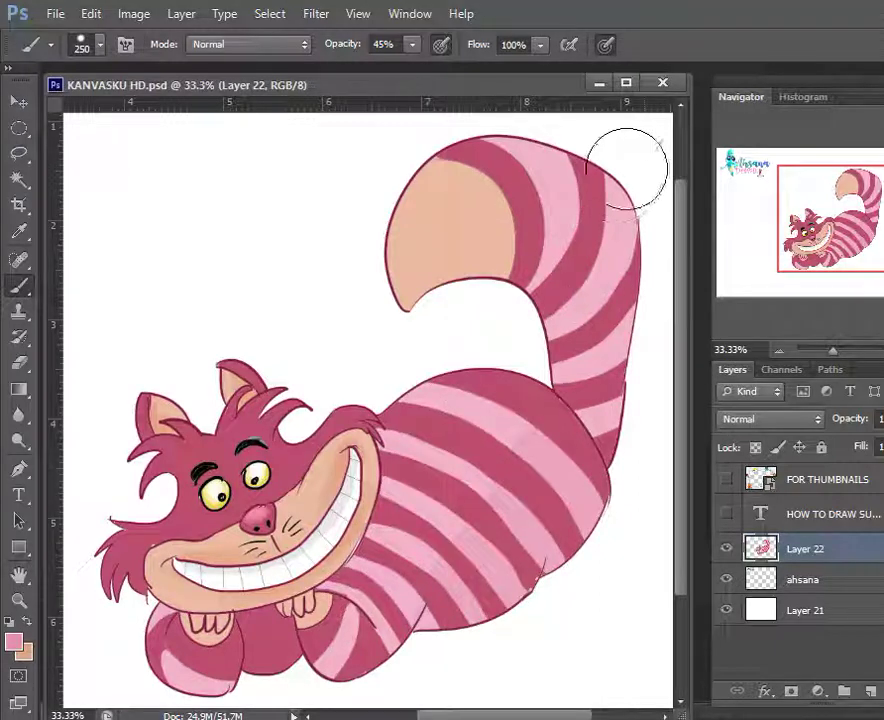
Select the light pink tail stripes, shade them with the deeper pink size 250 brush, deselect, and save the document
{"action": "key", "text": "w"}
{"action": "left_click", "coordinate": [622, 252]}
{"action": "left_click", "coordinate": [563, 205]}
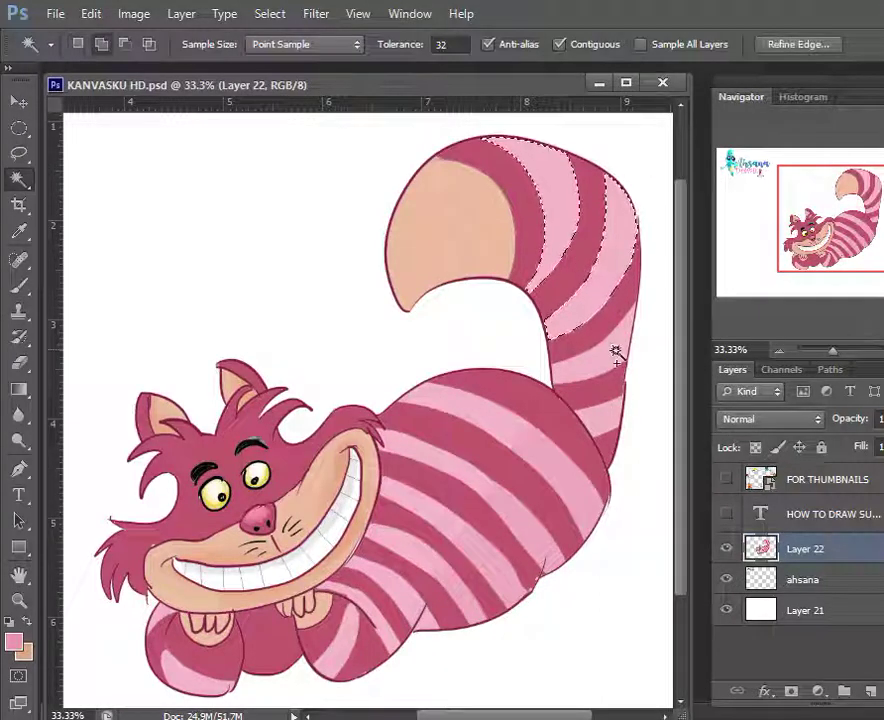
{"action": "left_click", "coordinate": [616, 354]}
{"action": "left_click", "coordinate": [606, 420]}
{"action": "key", "text": "b"}
{"action": "mouse_move", "coordinate": [594, 466]}
{"action": "left_mouse_down"}
{"action": "mouse_move", "coordinate": [566, 228]}
{"action": "mouse_move", "coordinate": [600, 256]}
{"action": "mouse_move", "coordinate": [617, 206]}
{"action": "mouse_move", "coordinate": [560, 160]}
{"action": "left_mouse_up"}
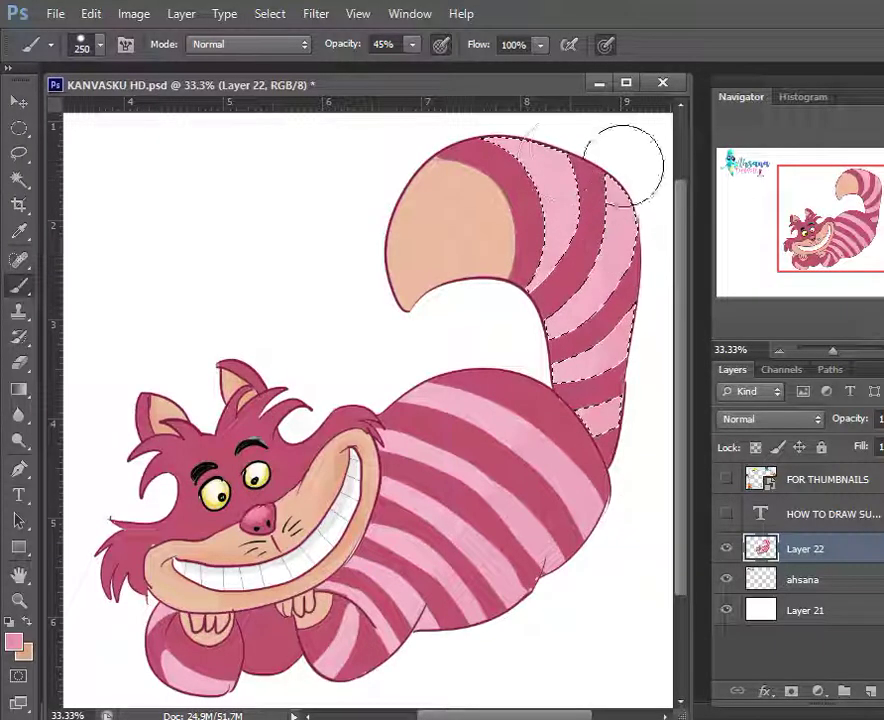
{"action": "key", "text": "ctrl+d"}
{"action": "key", "text": "ctrl+s"}
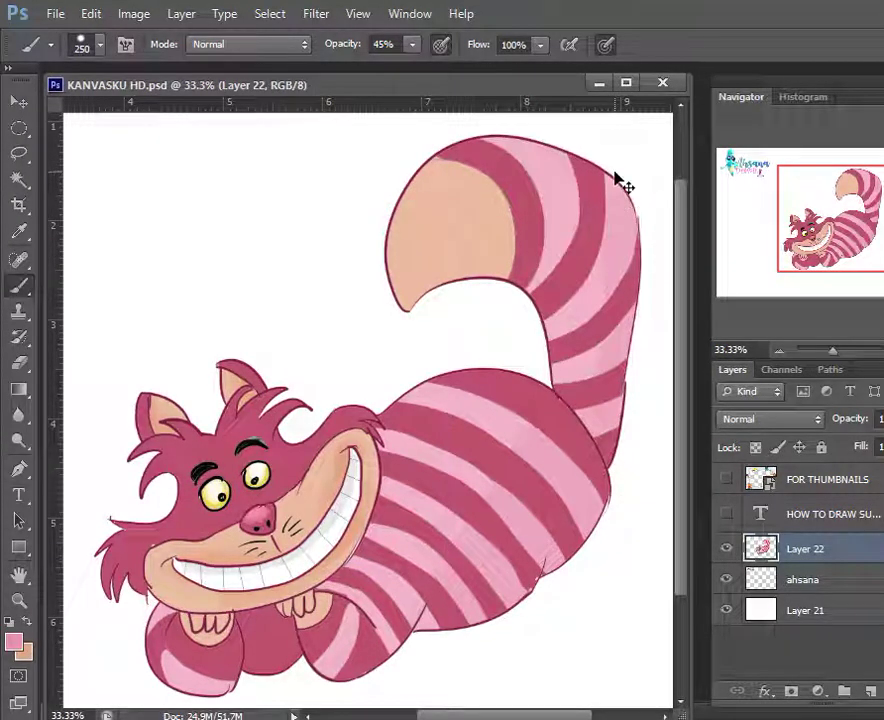
{"action": "key", "text": "ctrl+minus"}
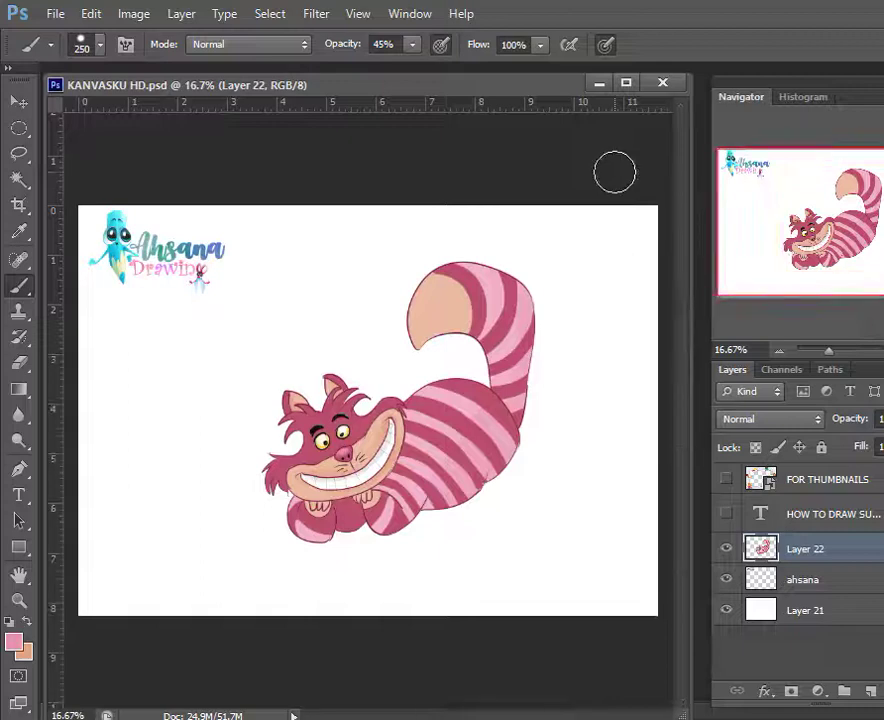